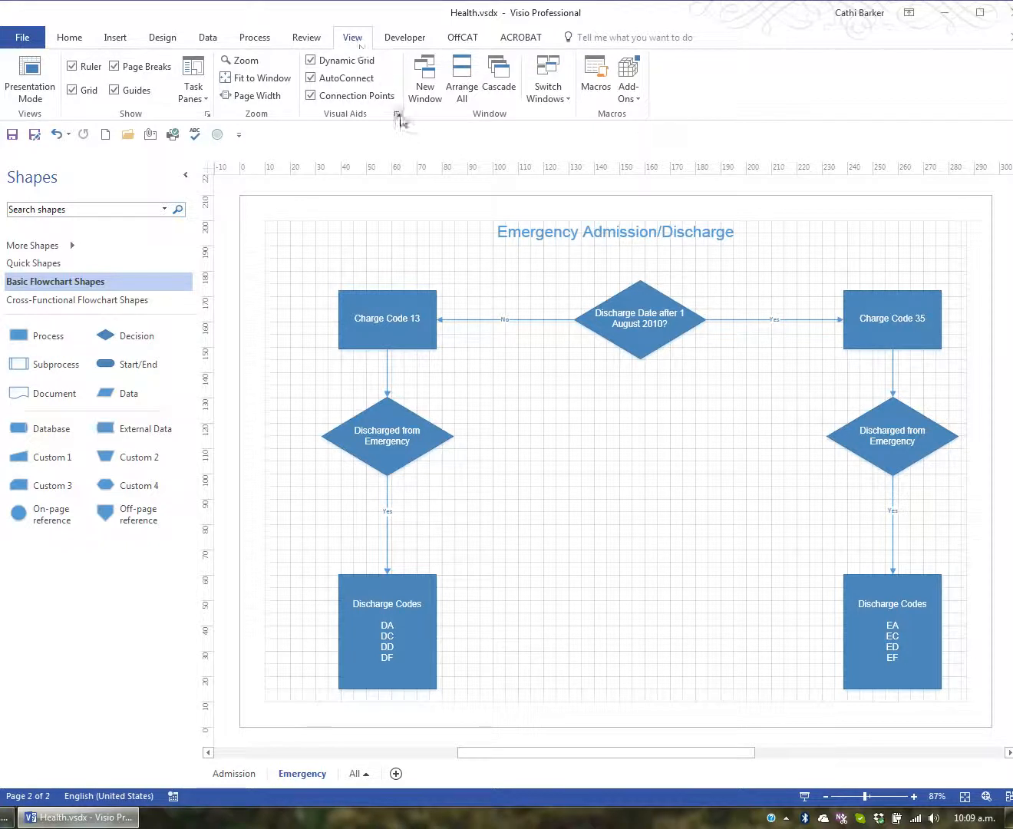
Turn off Snap in the Snap & Glue settings, leaving Glue active.
left_click(397, 115)
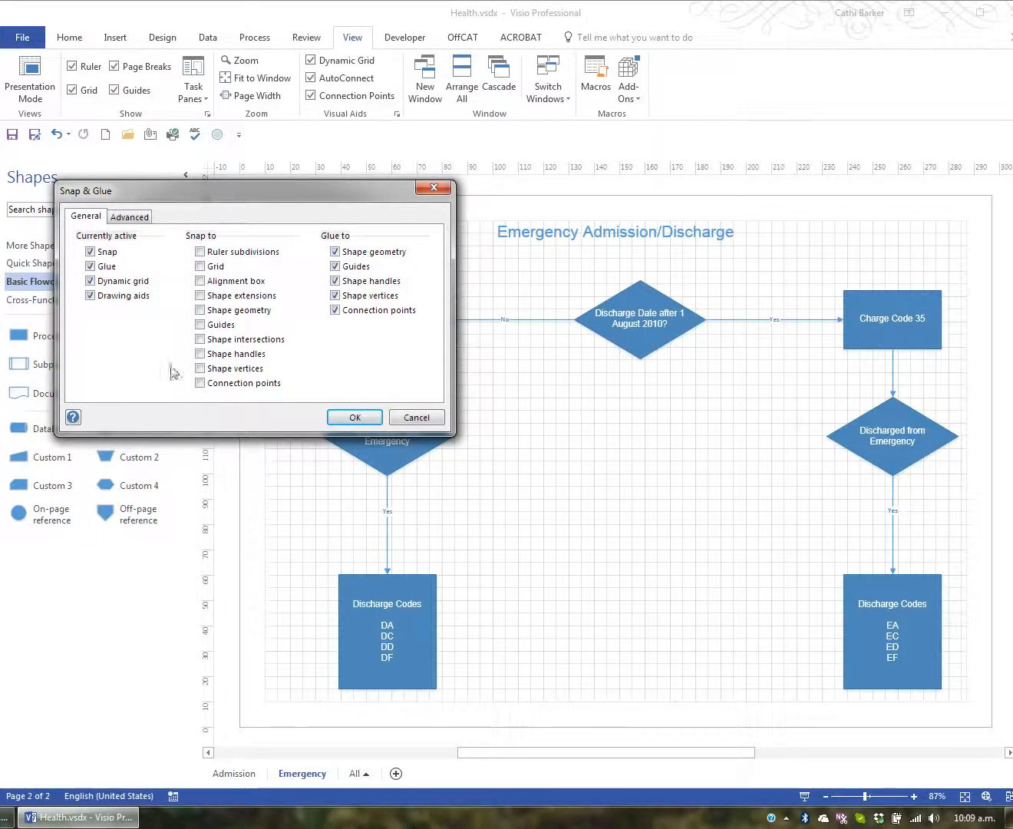
left_click(91, 251)
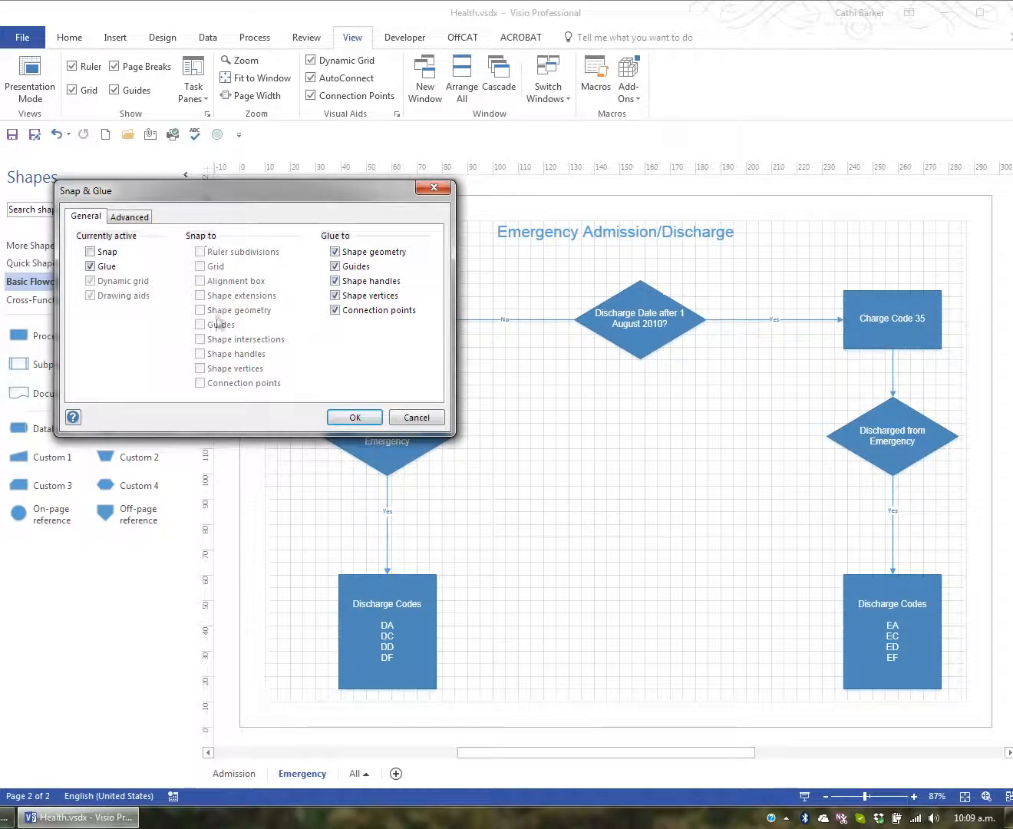
left_click(353, 418)
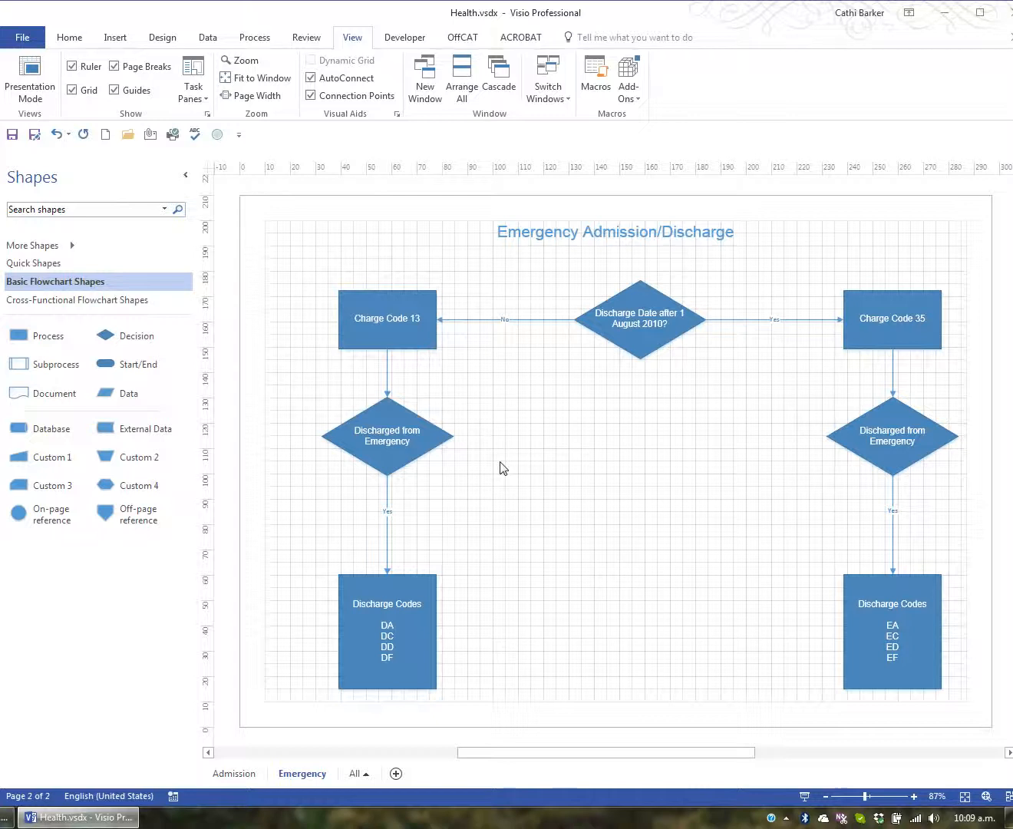
Move the DA–DF Discharge Codes box about 25 mm right, and nudge it sideways in coarse increments back near its decision shape.
left_click_drag(420, 604, 486, 603)
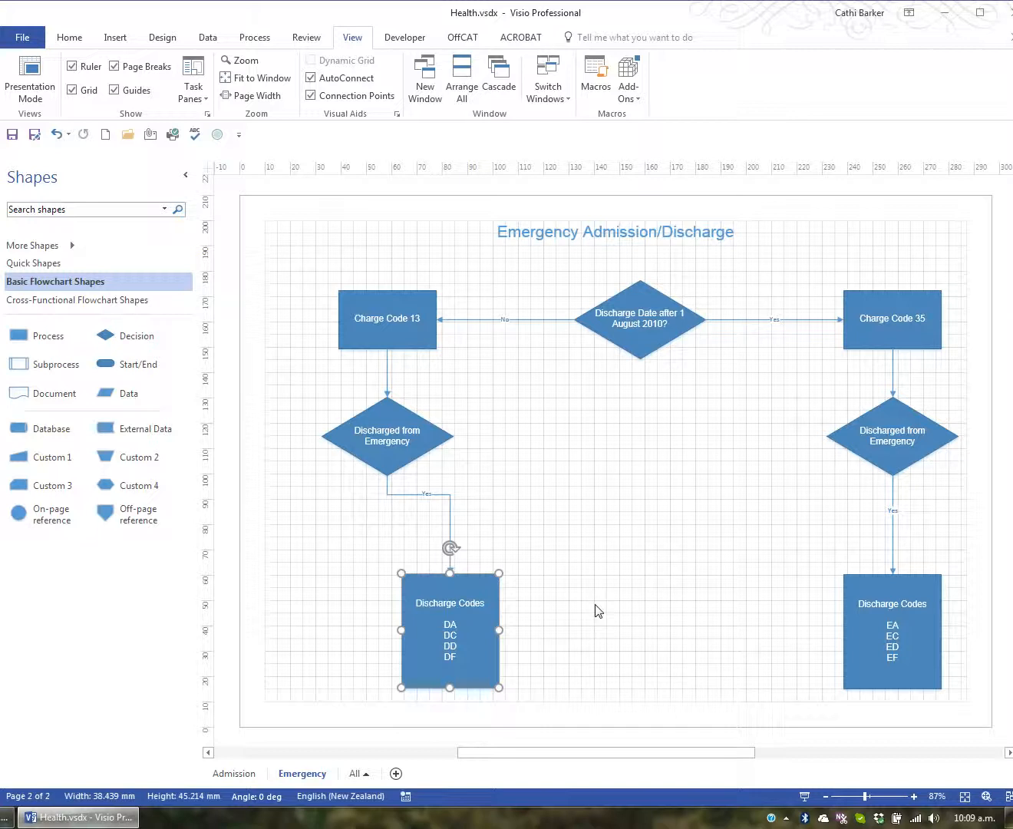
key("Left")
key("Left")
key("Left")
key("Left")
key("Left")
key("Left")
key("Left")
key("Left")
key("Left")
key("Left")
key("Left")
key("Left")
key("Left")
key("Left")
key("Left")
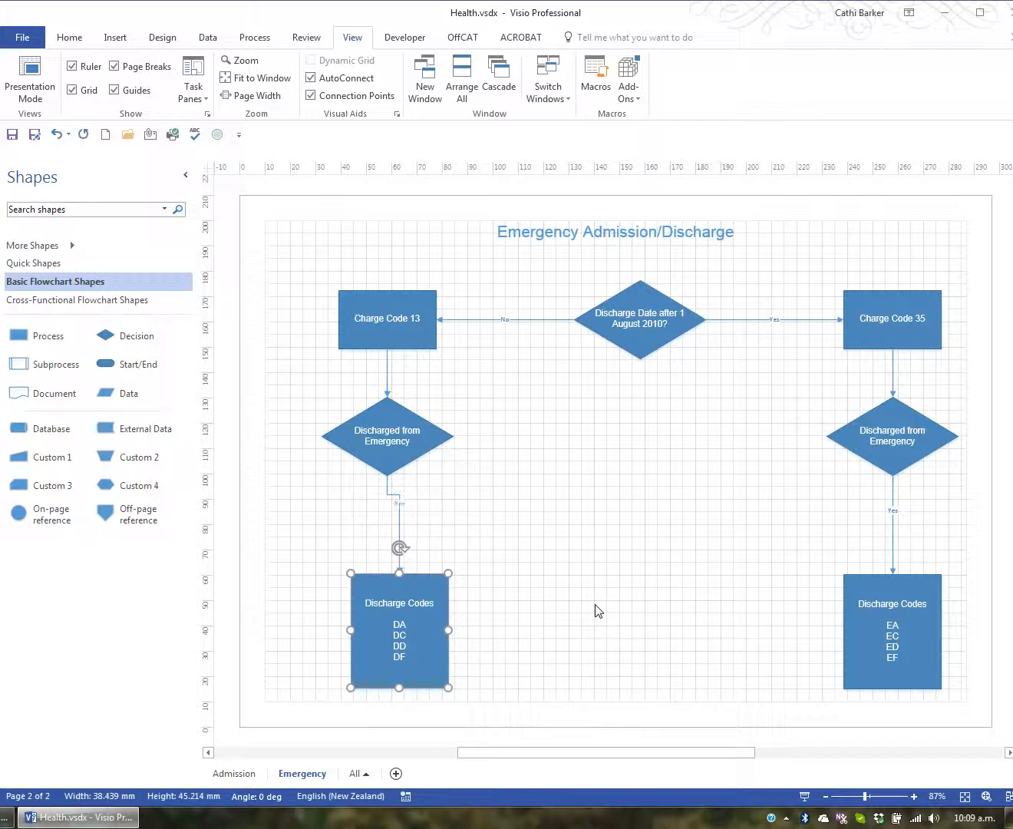
key("Left")
key("Left")
key("Right")
key("Right")
key("Right")
key("Right")
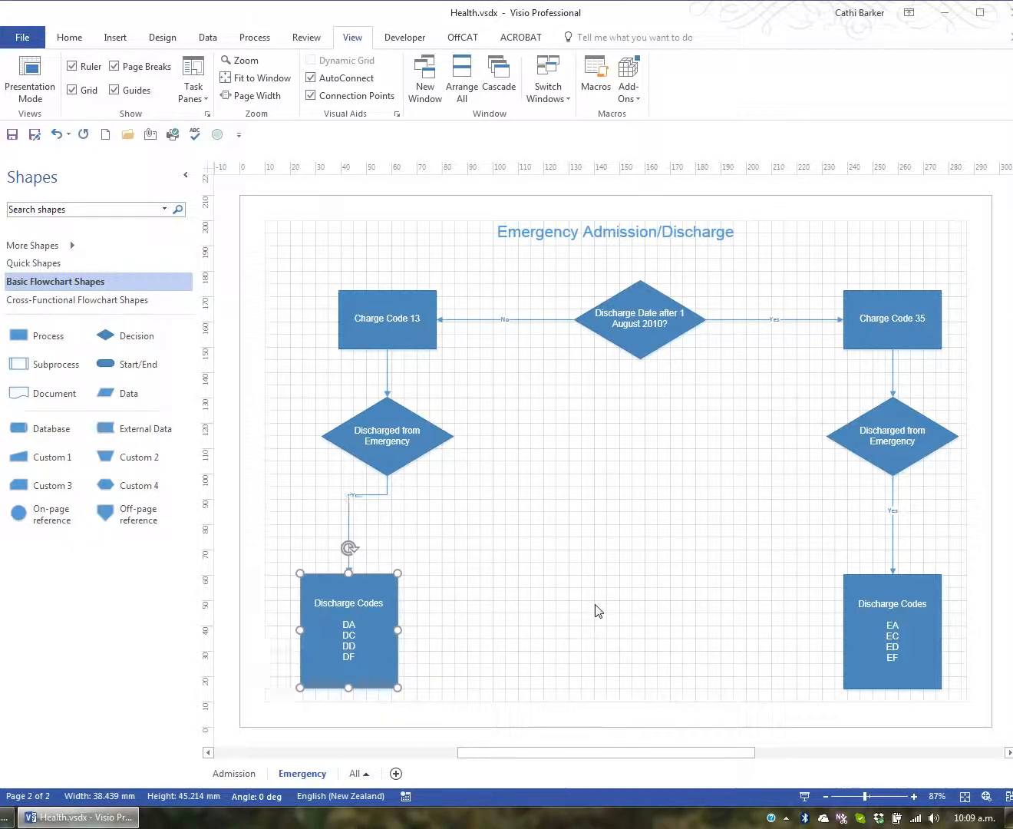
key("Left")
key("Left")
key("Left")
key("Left")
key("Left")
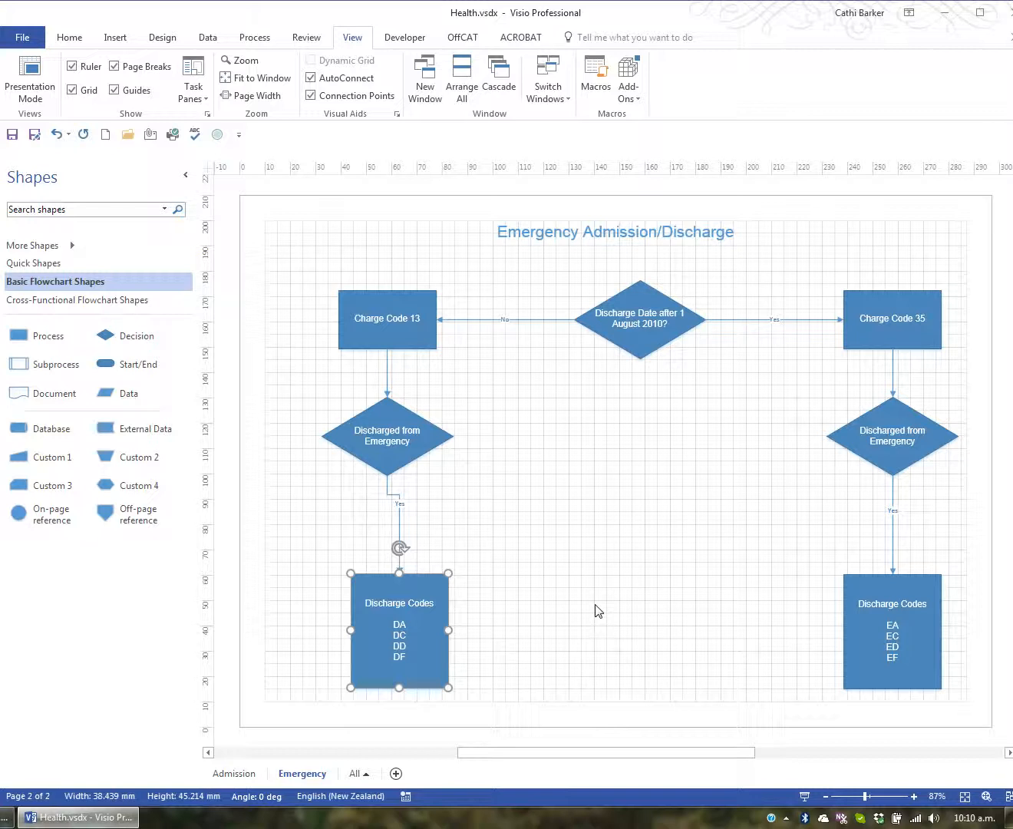
Nudge the DA–DF Discharge Codes box left in fine increments until it is centred under the Discharged from Emergency decision.
key("shift+Left")
key("shift+Left")
key("shift+Left")
key("shift+Left")
key("shift+Left")
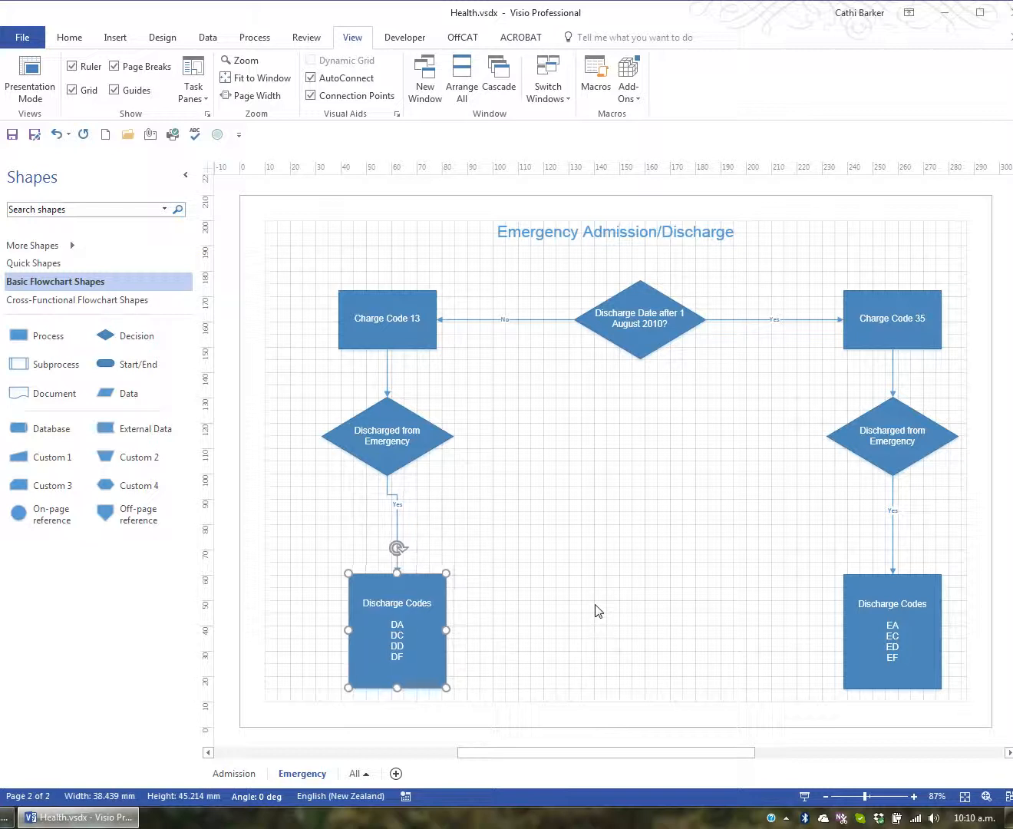
key("shift+Left")
key("shift+Left")
key("shift+Left")
key("shift+Left")
key("shift+Left")
key("shift+Left")
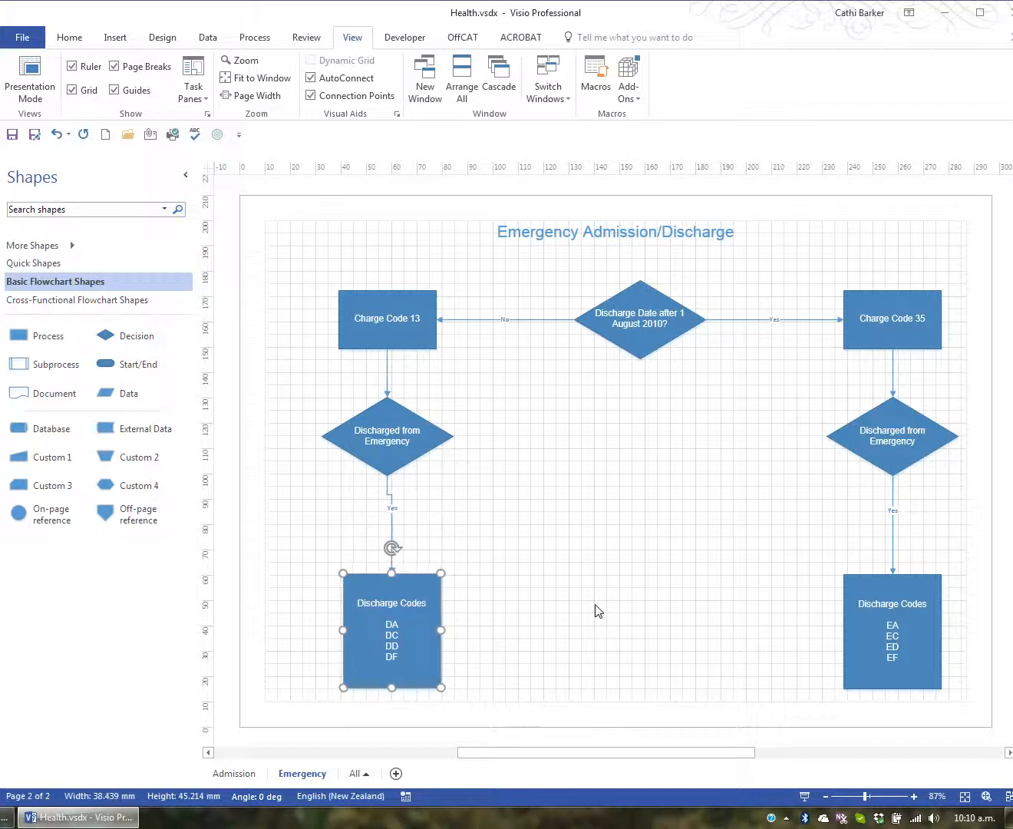
key("shift+Left")
key("shift+Left")
key("shift+Left")
key("shift+Left")
key("shift+Left")
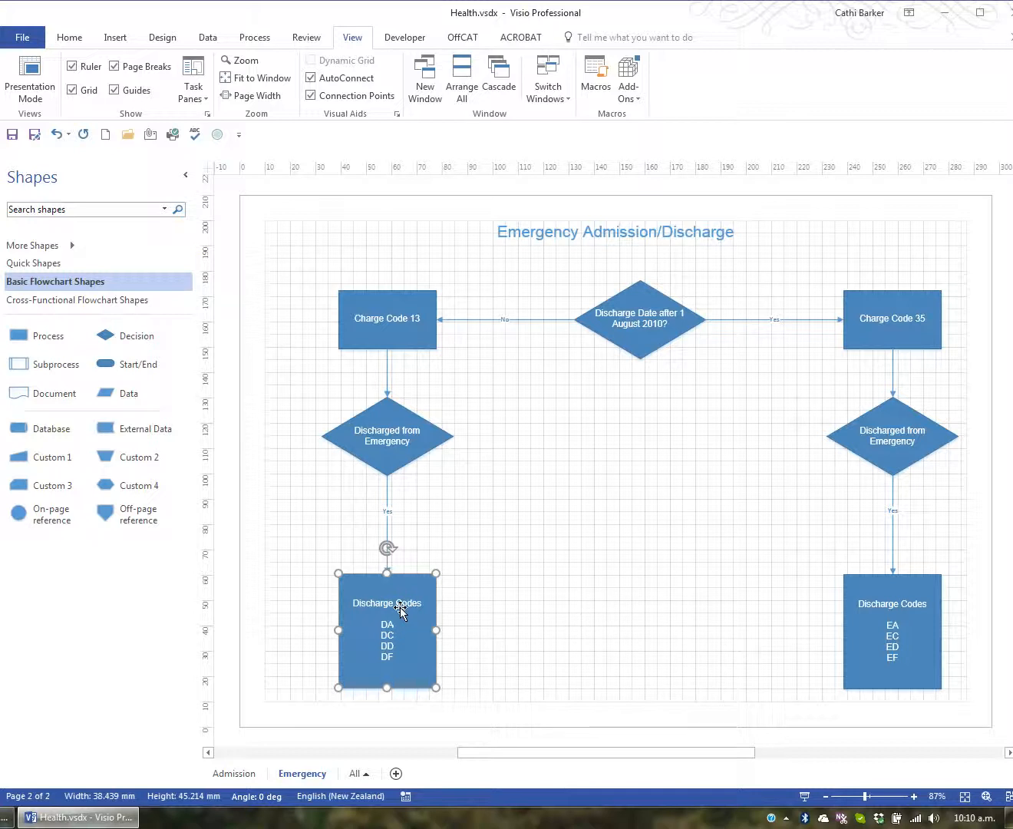
Rotate the DA–DF Discharge Codes box 90 degrees clockwise and back to upright.
left_click(70, 38)
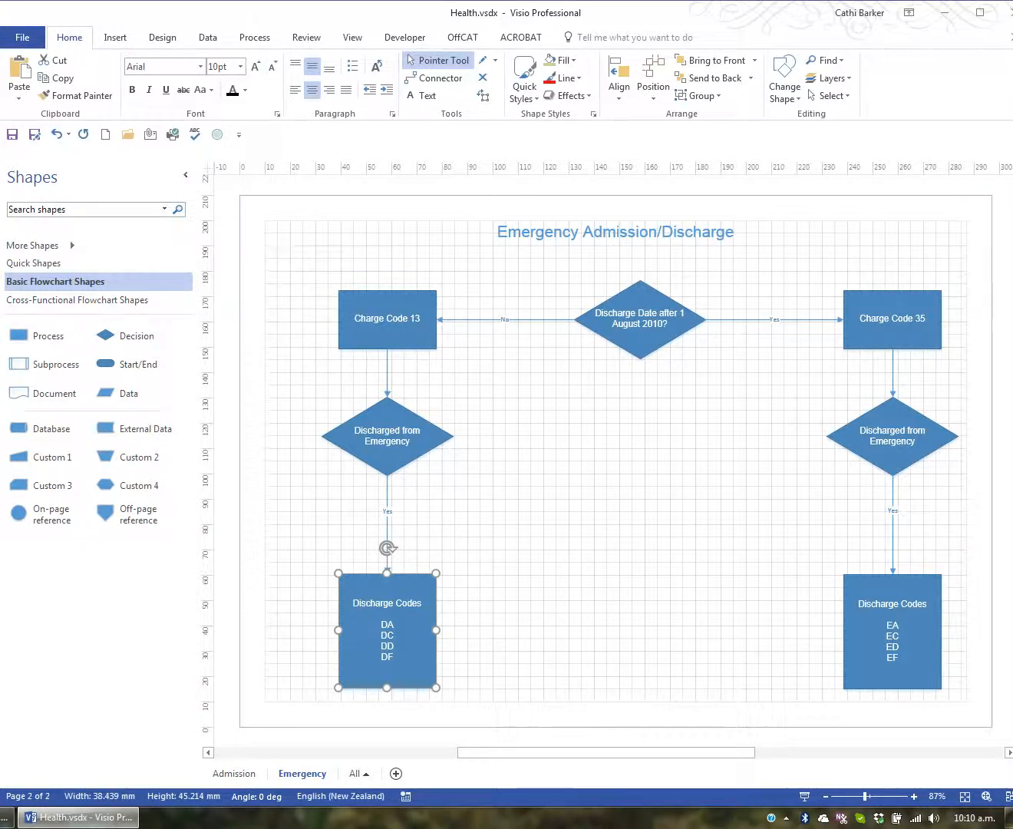
left_click(654, 90)
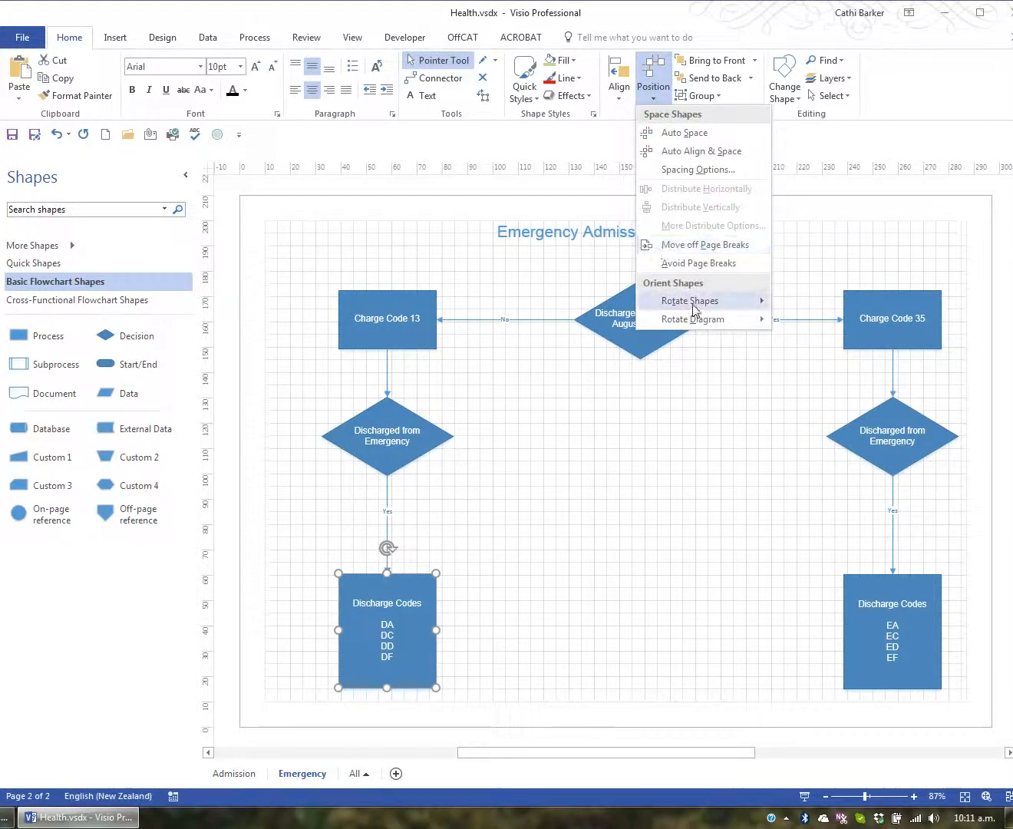
mouse_move(693, 307)
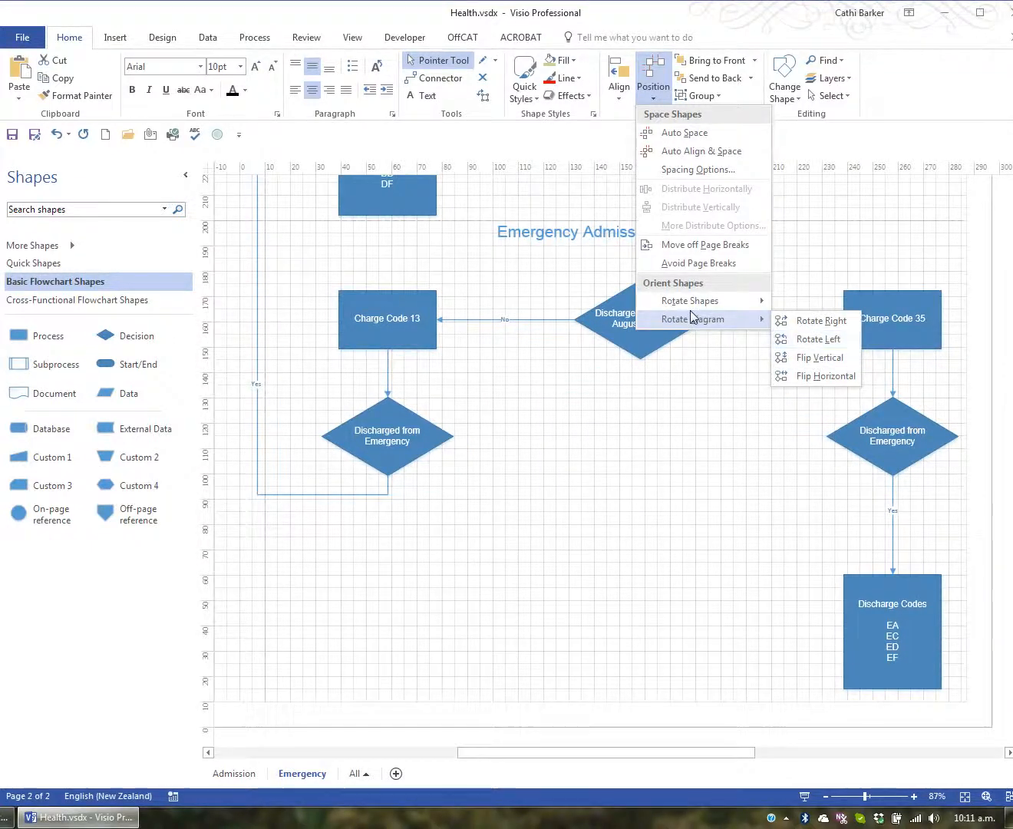
left_click(547, 523)
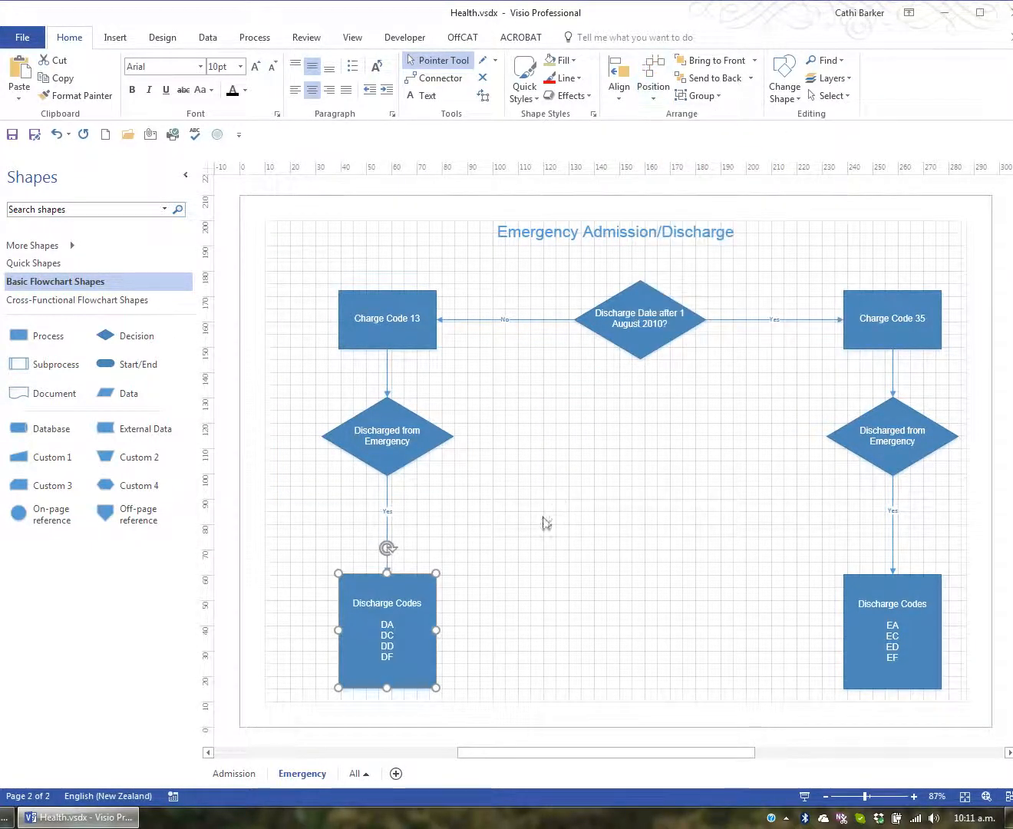
key("ctrl+r")
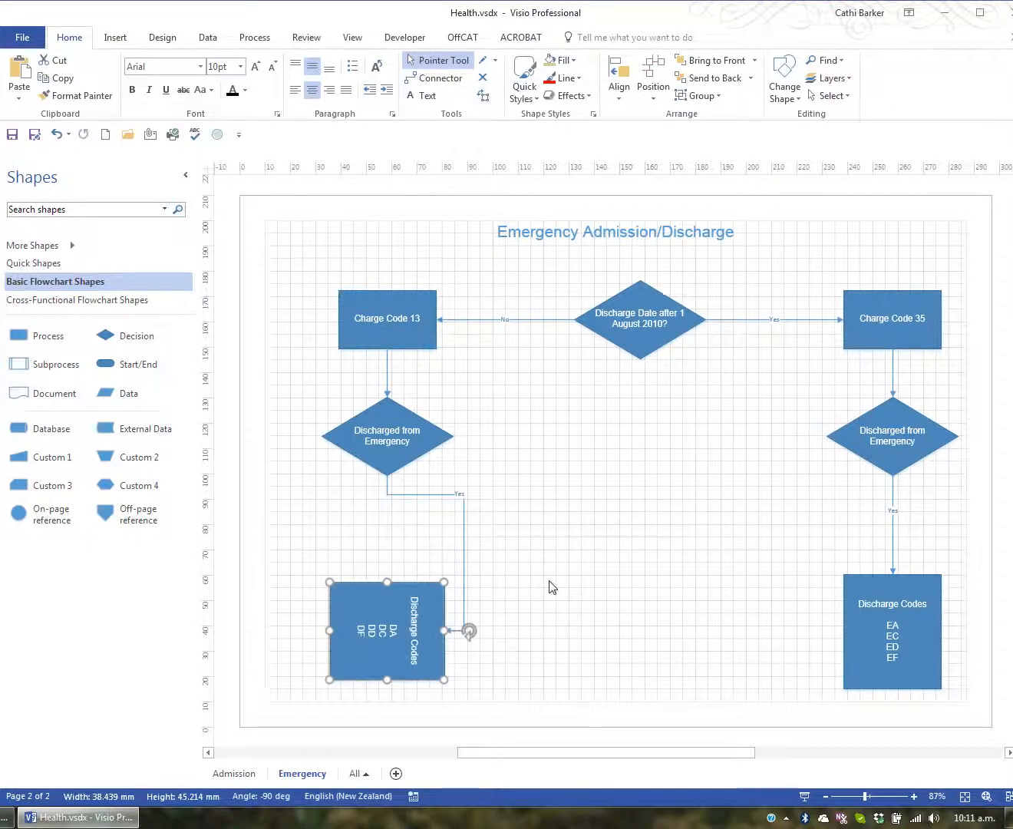
key("ctrl+l")
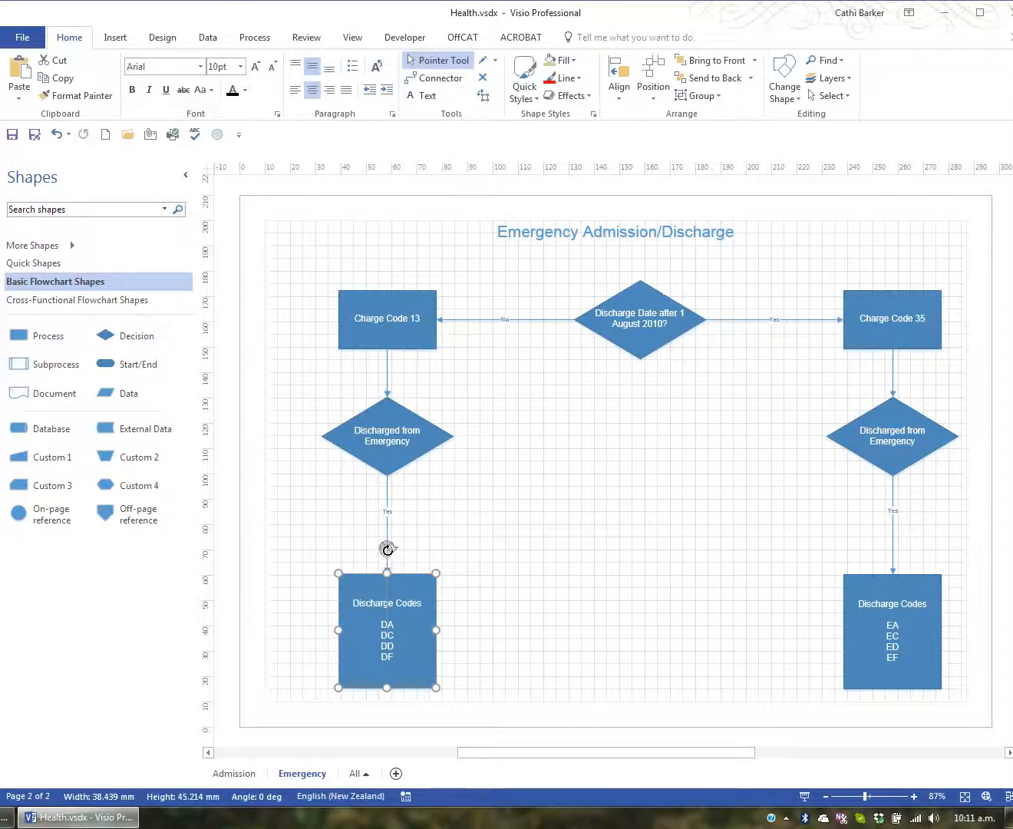
Try rotating the Discharge Date decision freehand with its rotation handle, return it to upright, and deselect it.
left_click(634, 318)
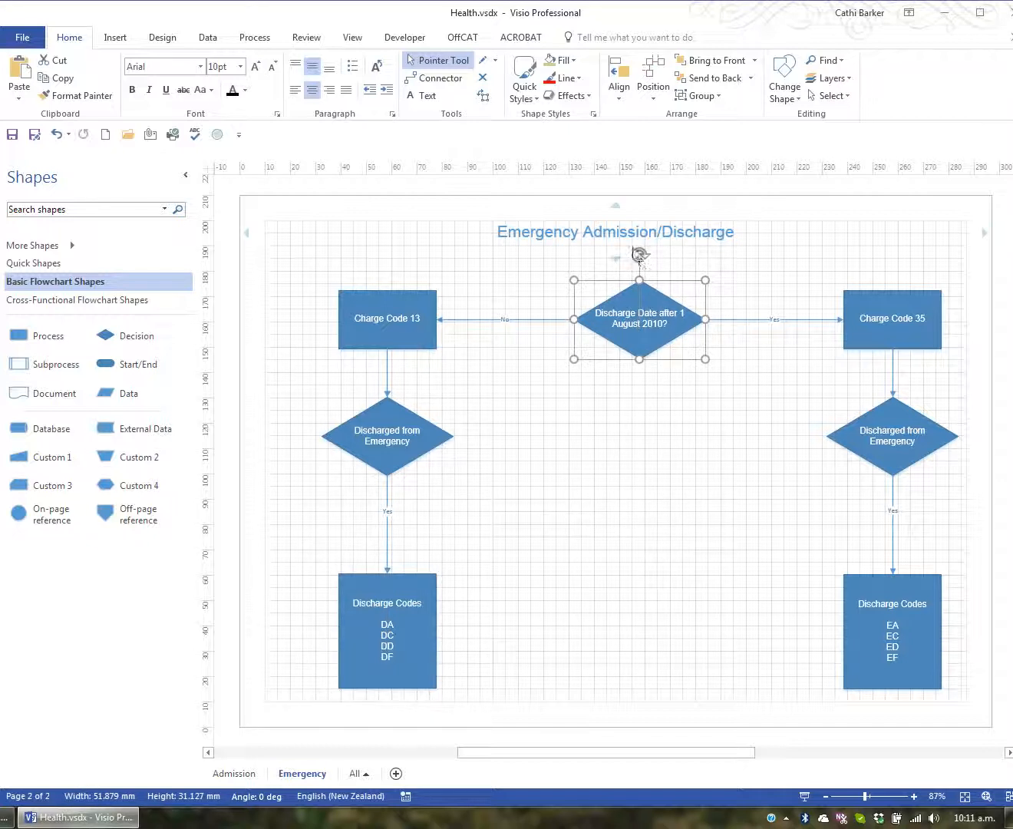
mouse_move(638, 254)
left_mouse_down()
mouse_move(663, 266)
mouse_move(640, 259)
left_mouse_up()
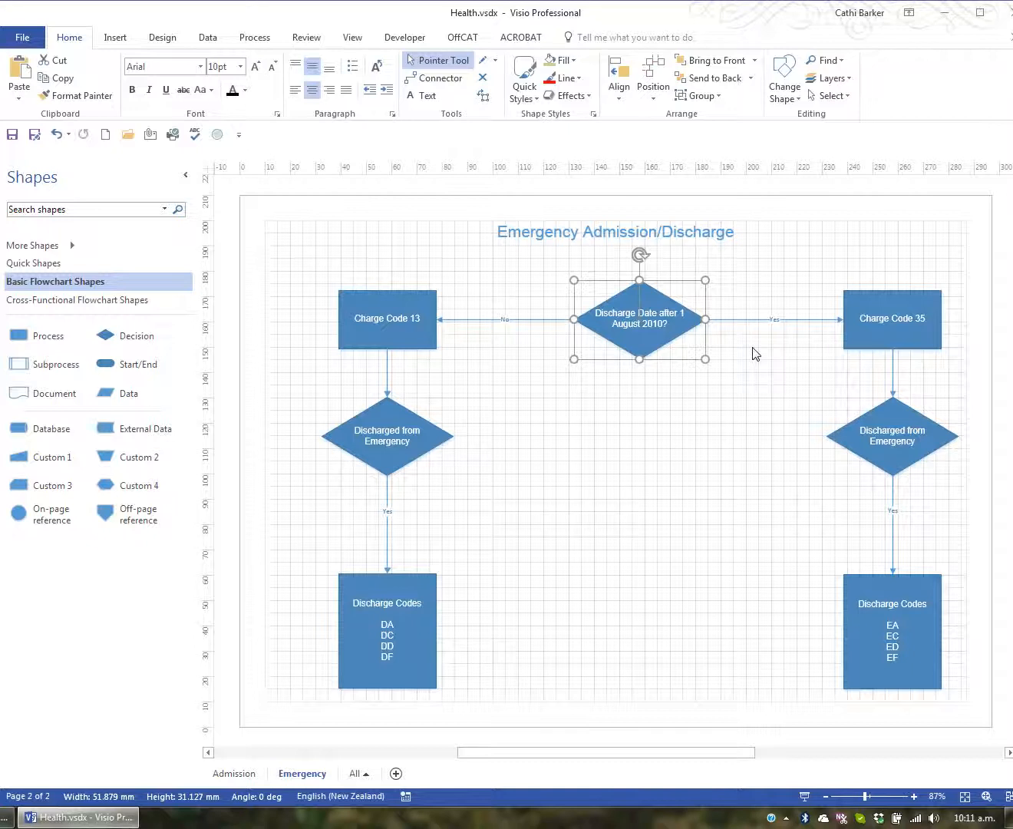
left_click(646, 475)
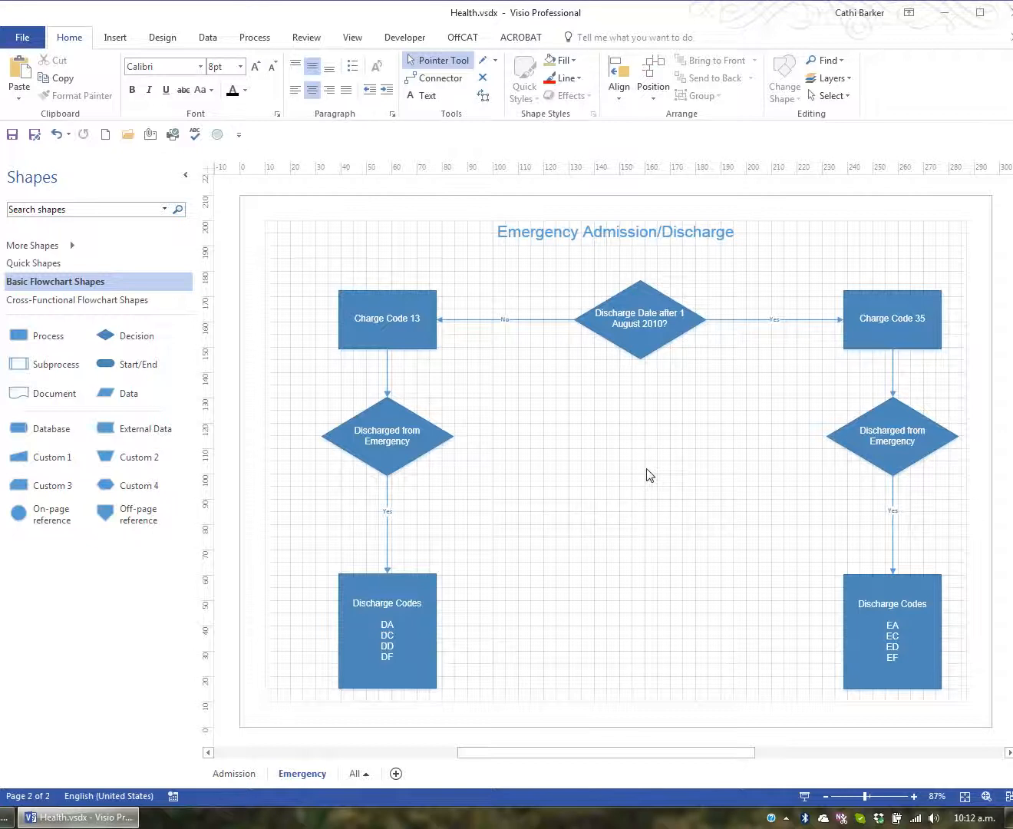
Check the width, height and angle of the Charge Code 13, Discharged from Emergency and Discharge Codes shapes on that branch.
left_click(416, 335)
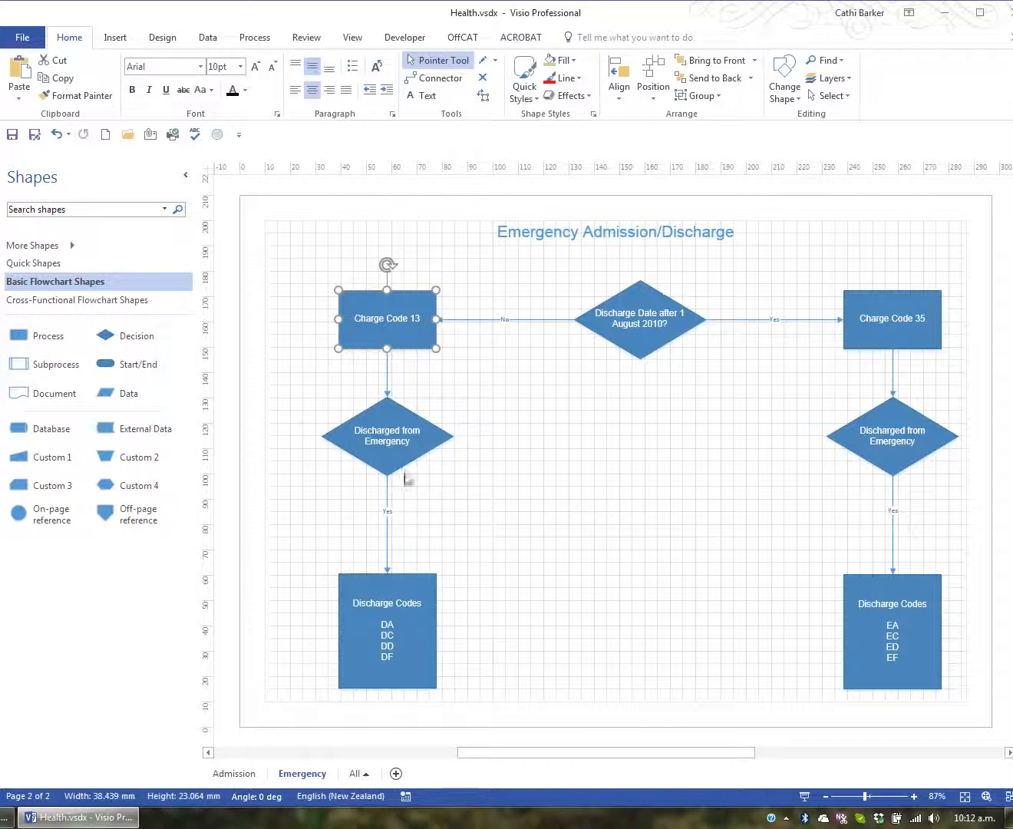
left_click(396, 445)
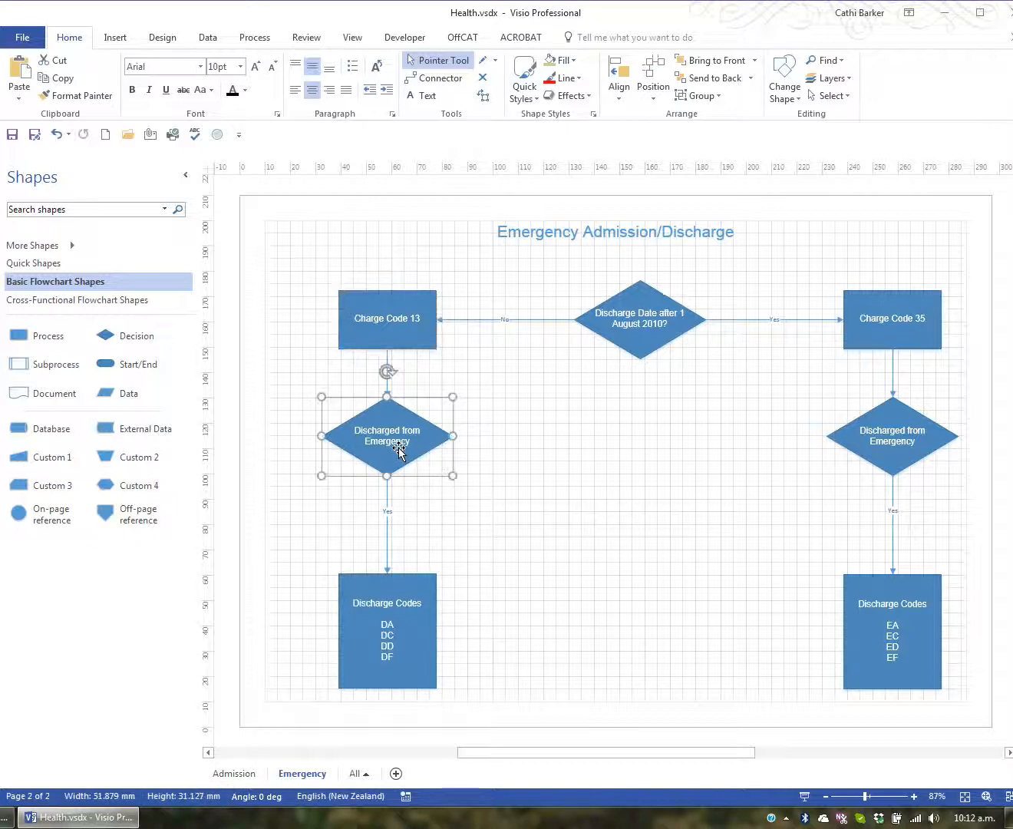
left_click(389, 581)
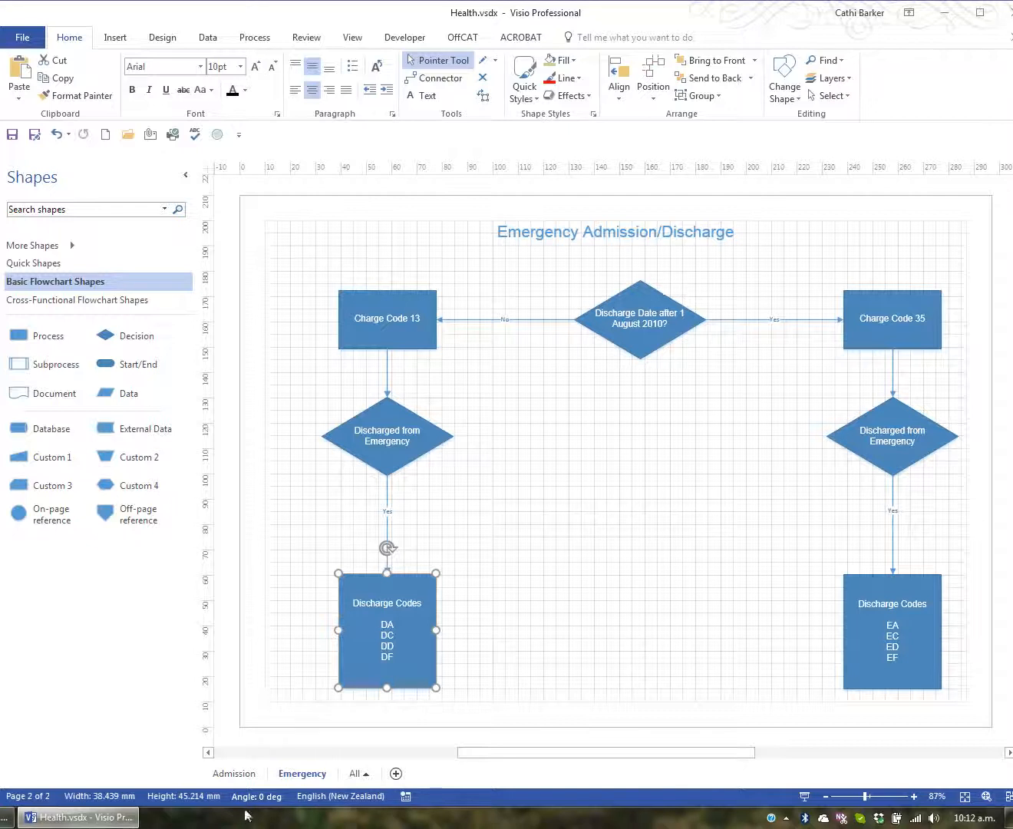
Show the Size & Position window for the Charge Code 13 box and place it in the empty middle of the diagram.
left_click(417, 315)
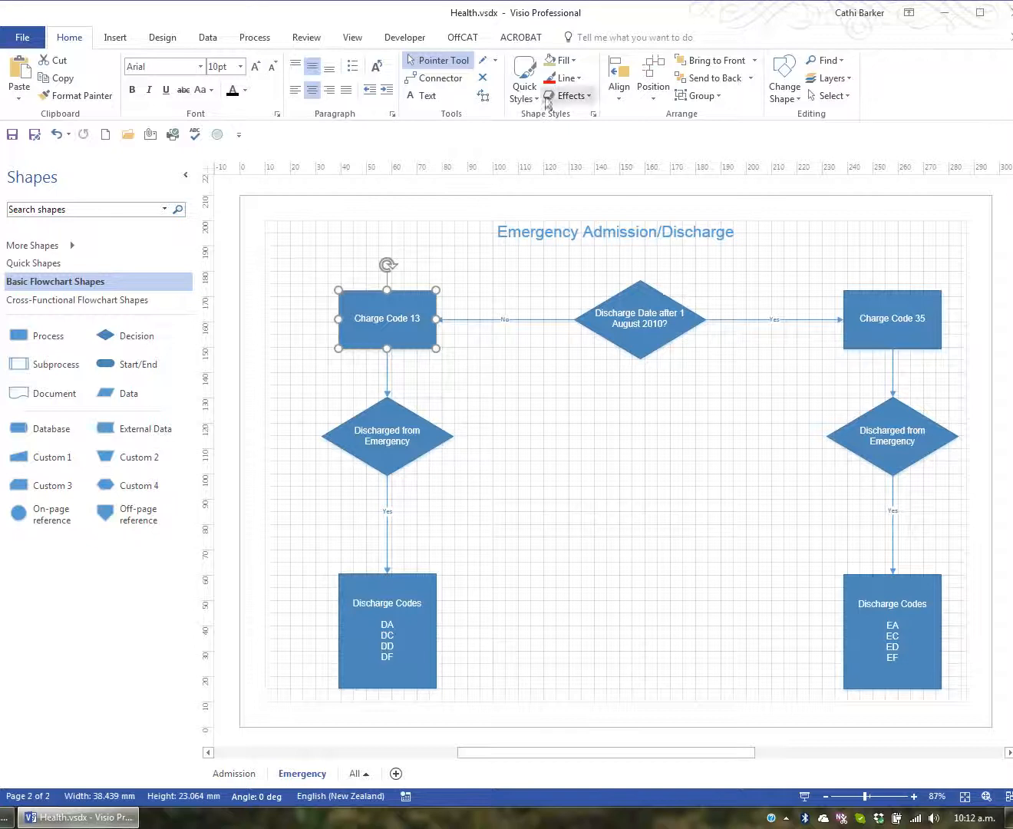
left_click(352, 37)
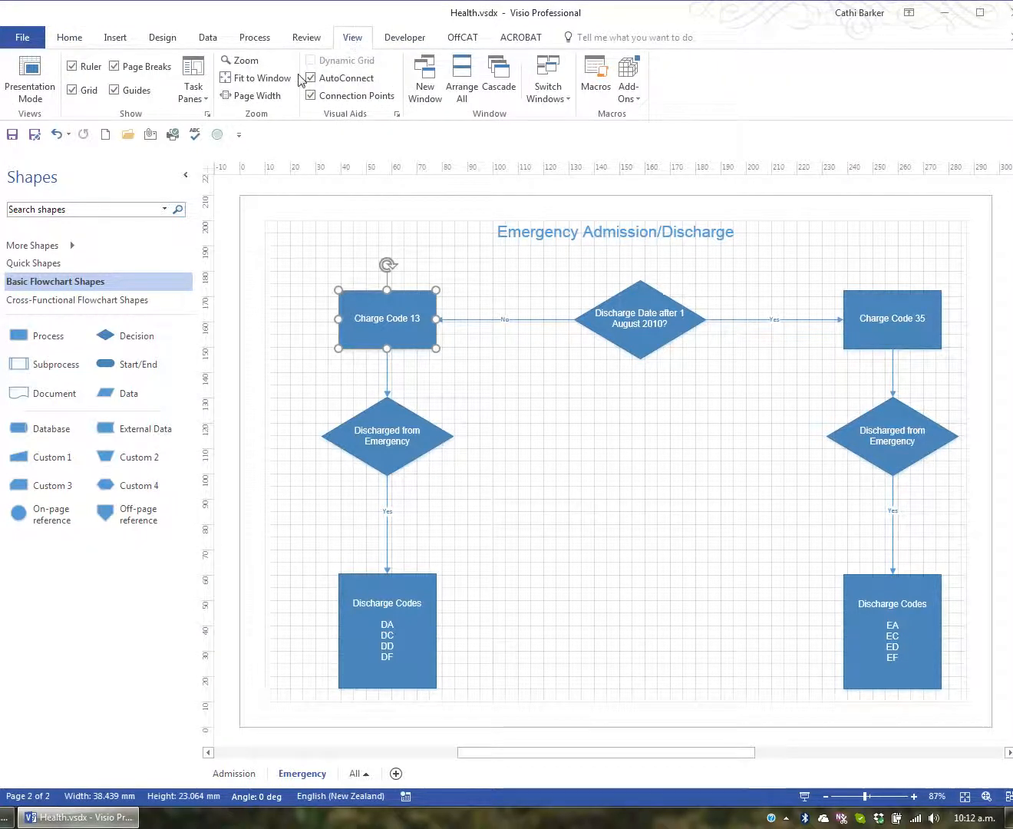
left_click(204, 99)
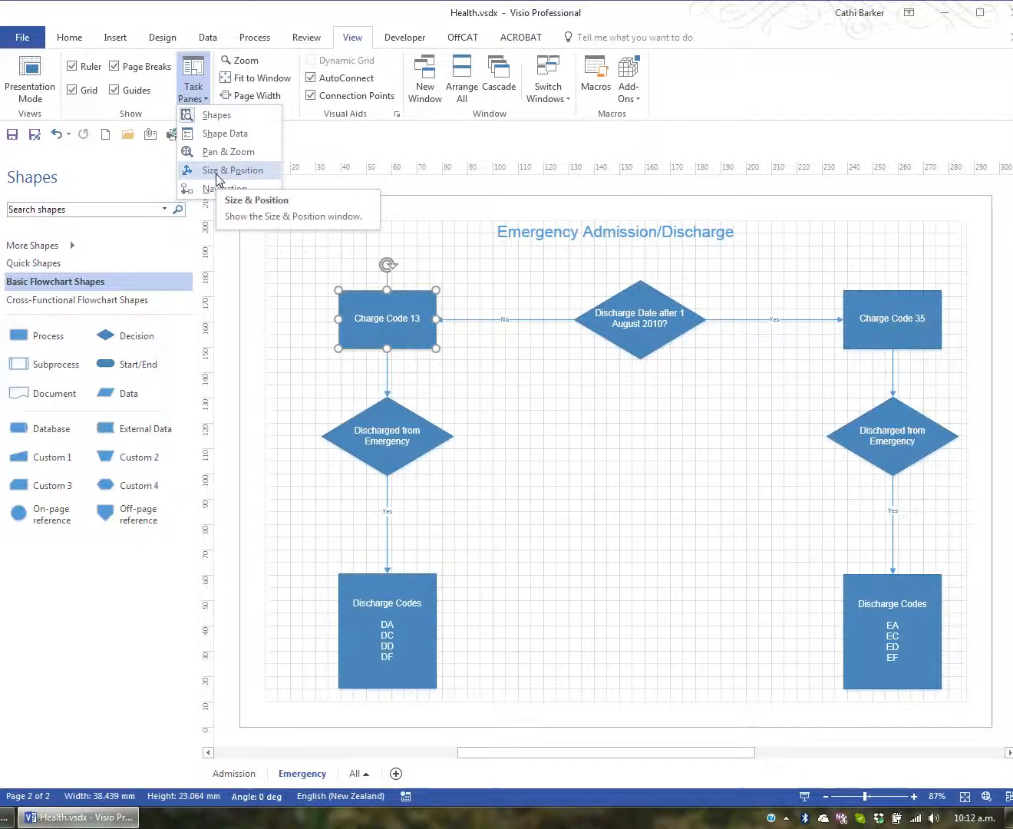
left_click(222, 169)
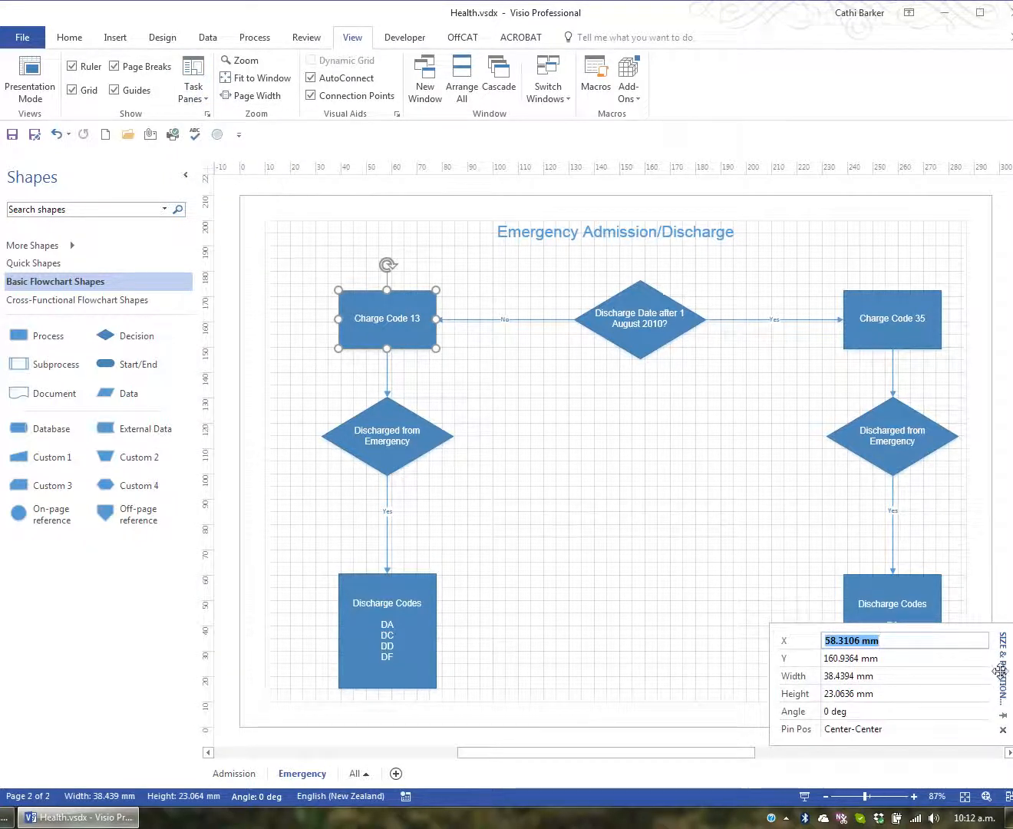
left_click_drag(997, 670, 795, 628)
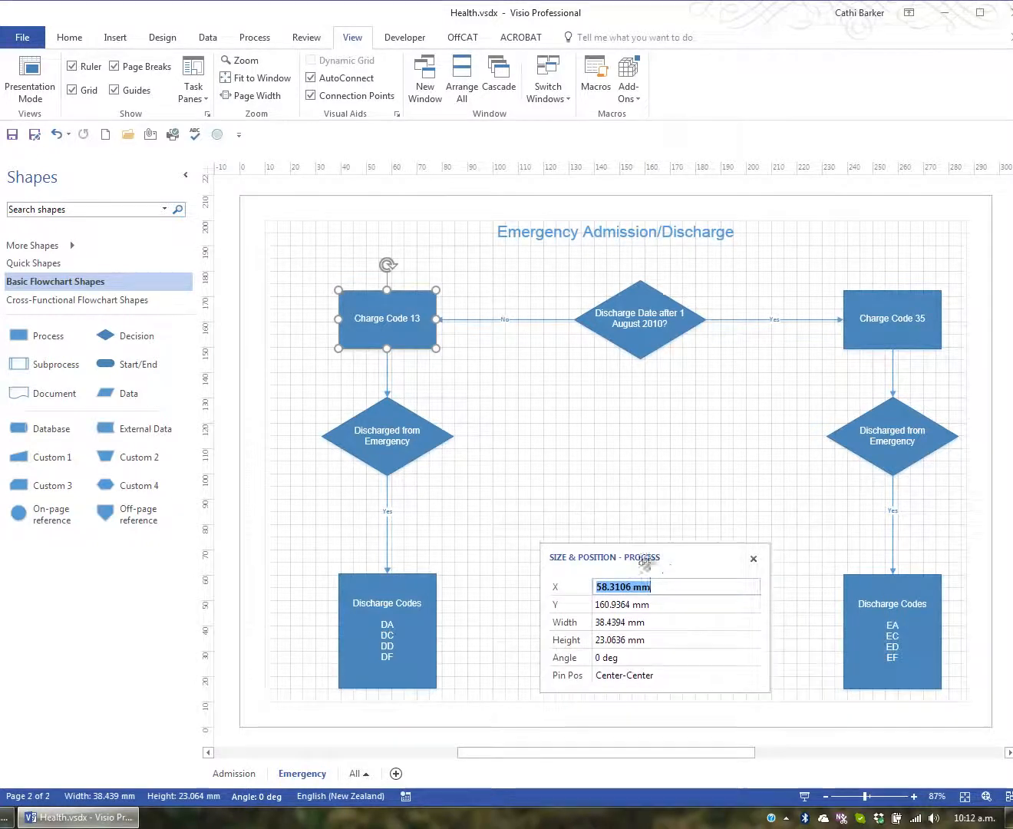
left_click_drag(584, 555, 546, 423)
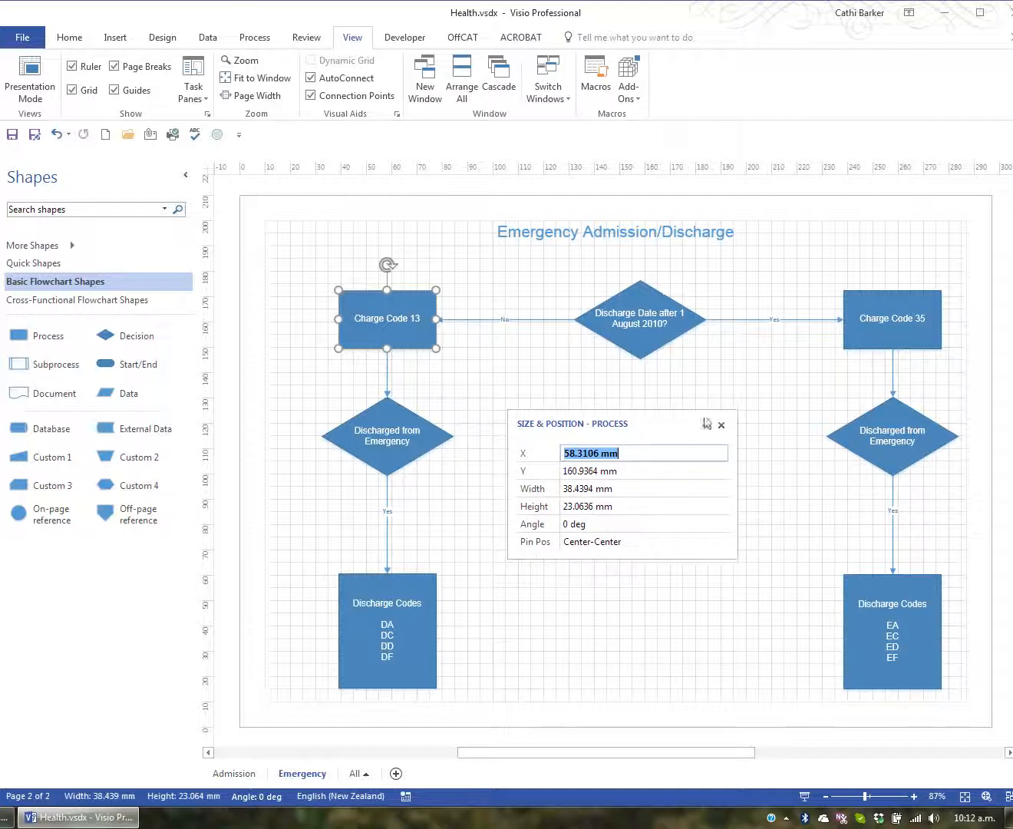
Compare the size and position values of the Discharge Date decision, both Charge Code boxes and the Charge Code 13 branch's decision.
left_click(651, 343)
left_click(850, 336)
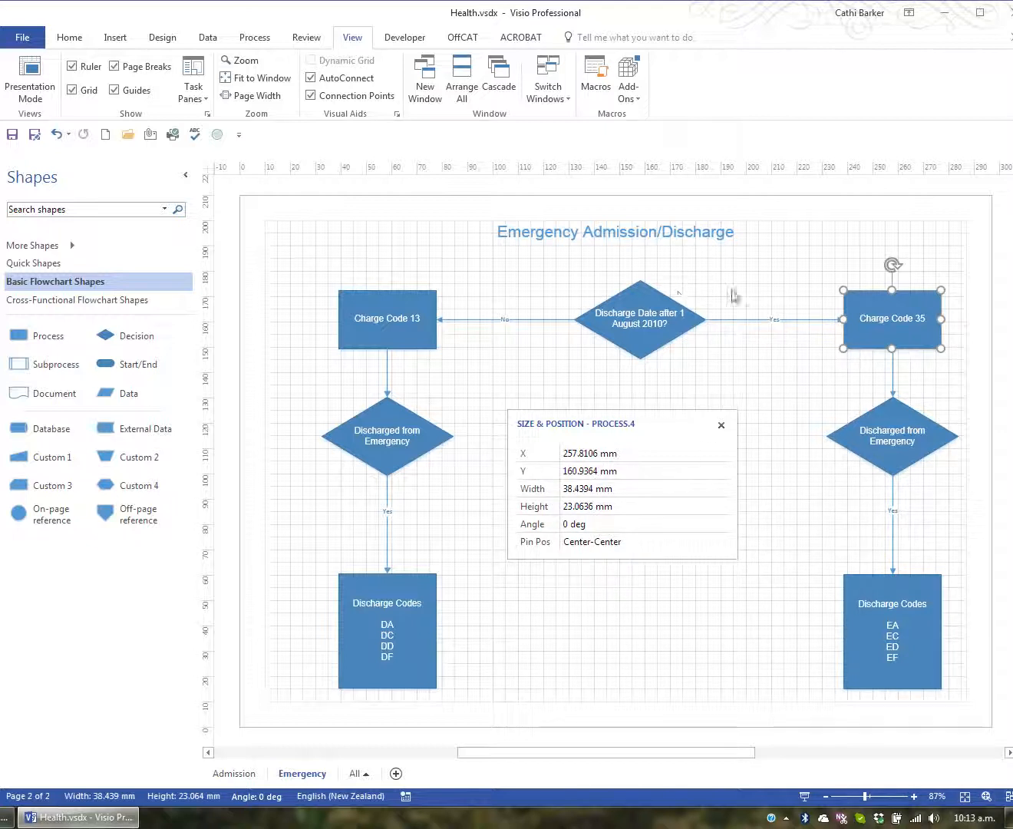
left_click(655, 320)
left_click(384, 323)
left_click(380, 446)
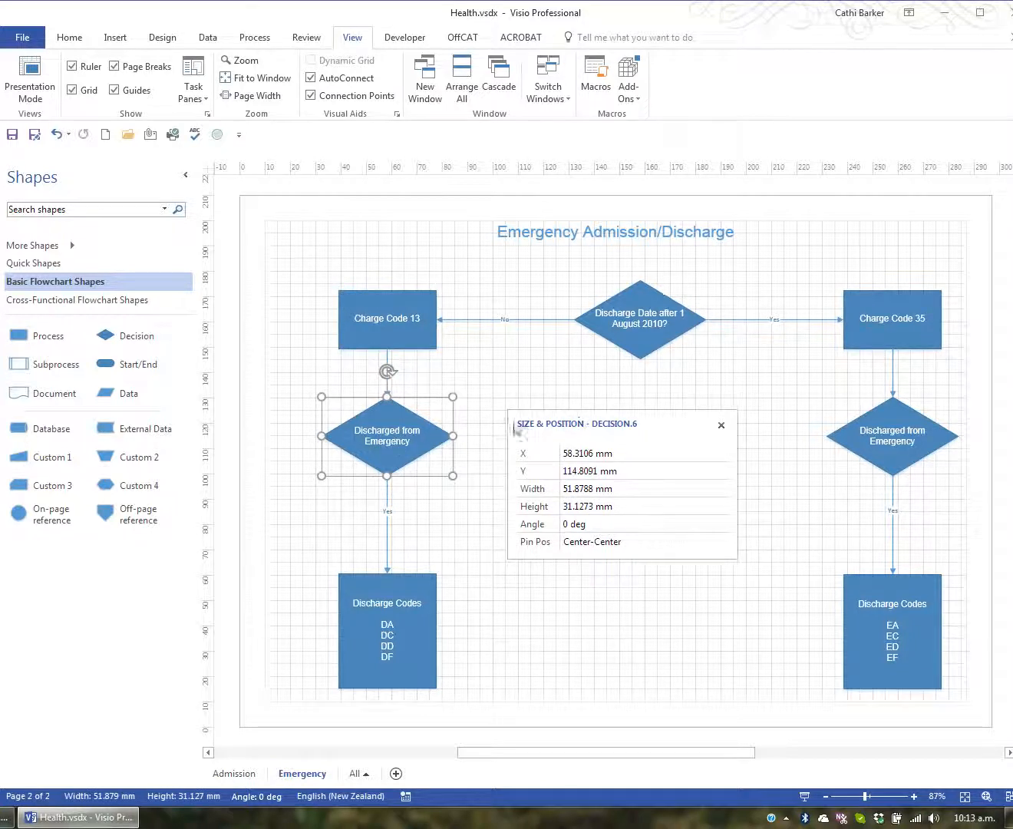
Set the width of both Discharge Codes boxes together to 39 mm.
left_click(390, 605)
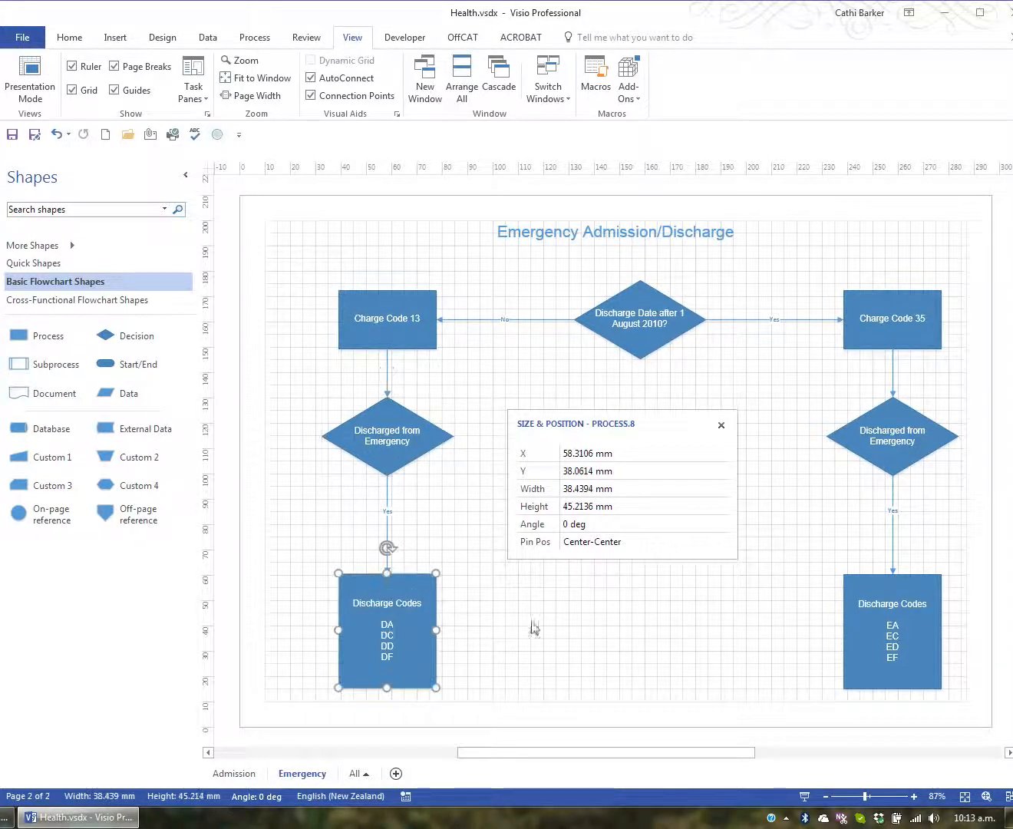
left_click(898, 653, "shift")
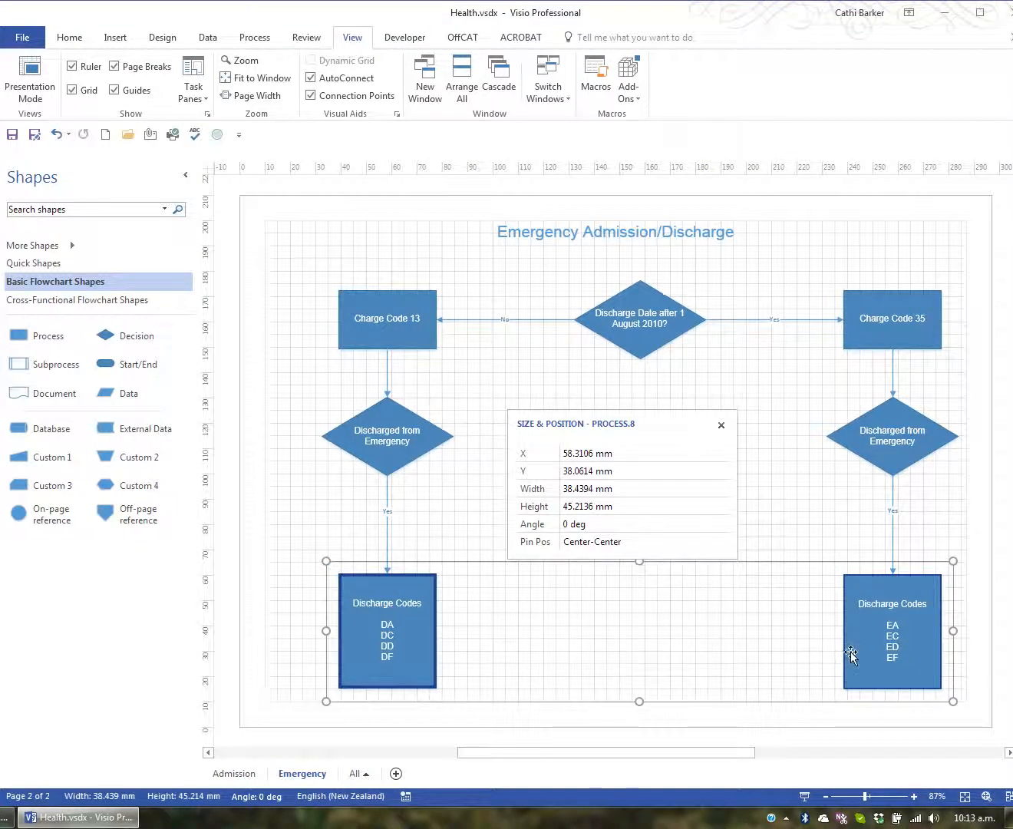
left_click(650, 493)
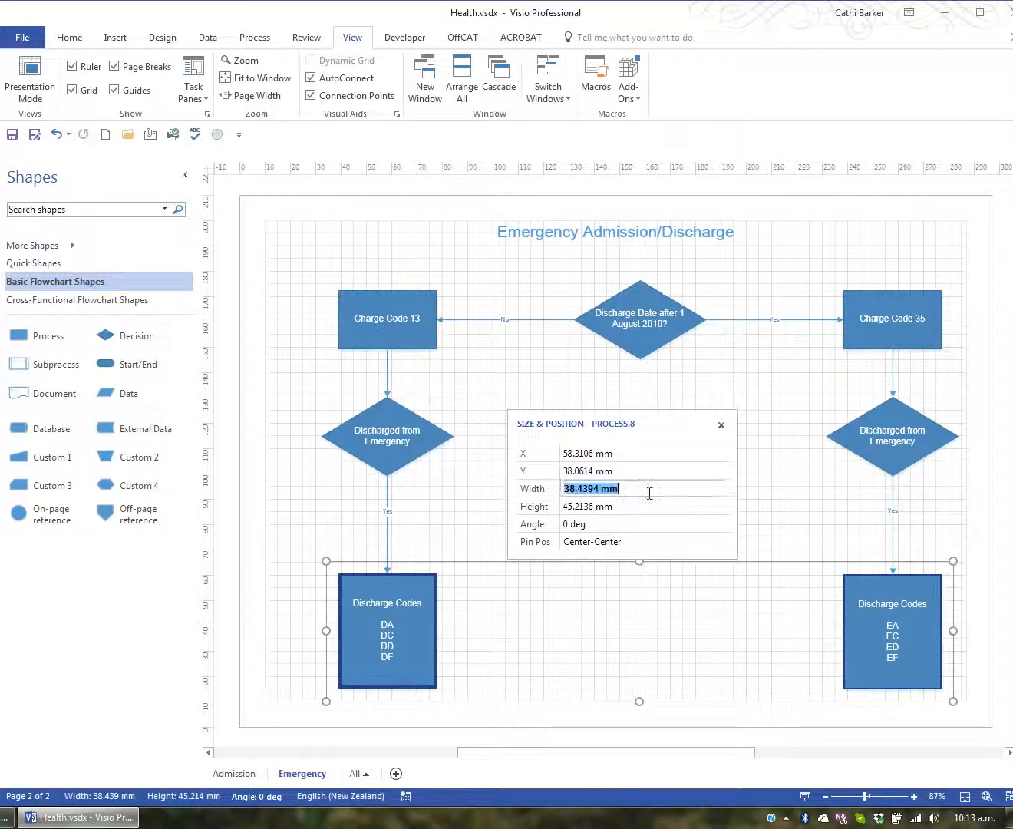
type("39")
key("Return")
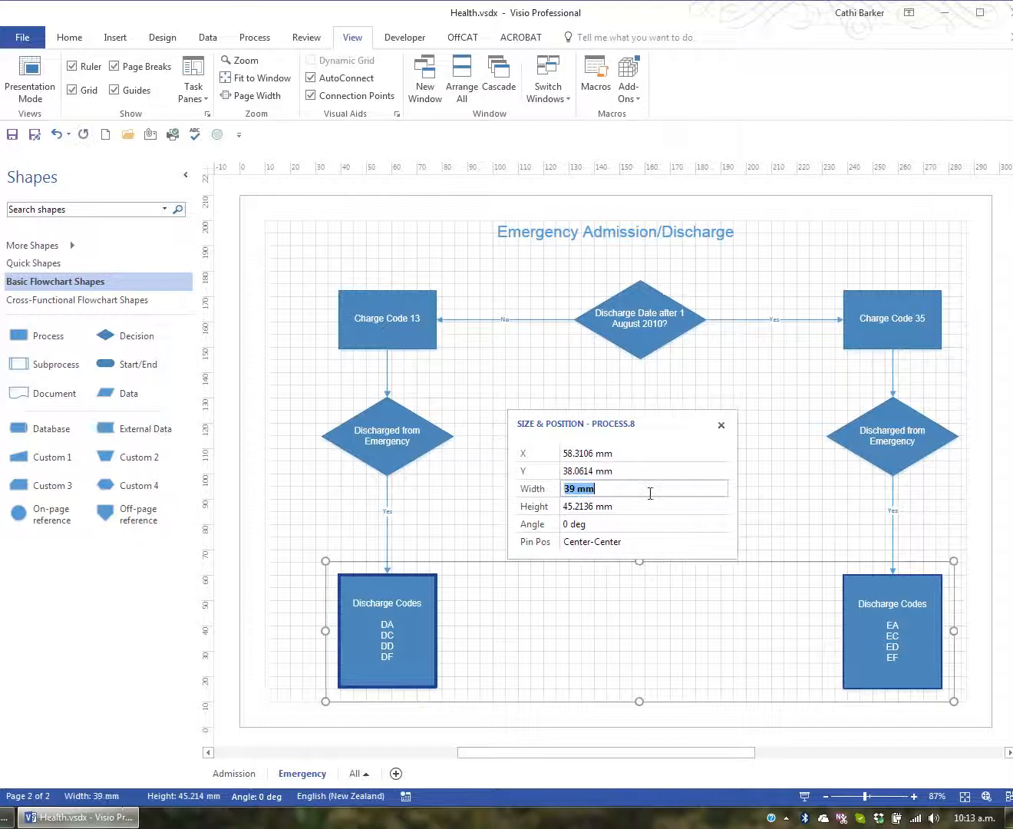
Set the height of both Discharge Codes boxes together to 45 mm.
left_click(612, 510)
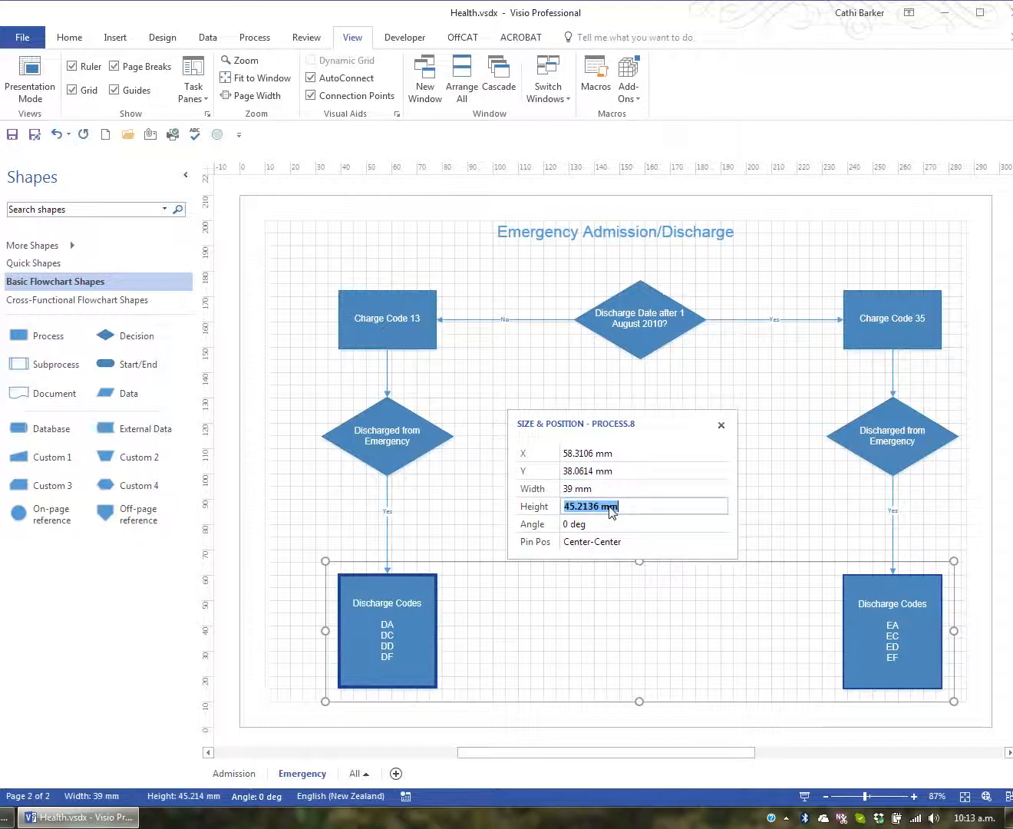
type("45")
key("Return")
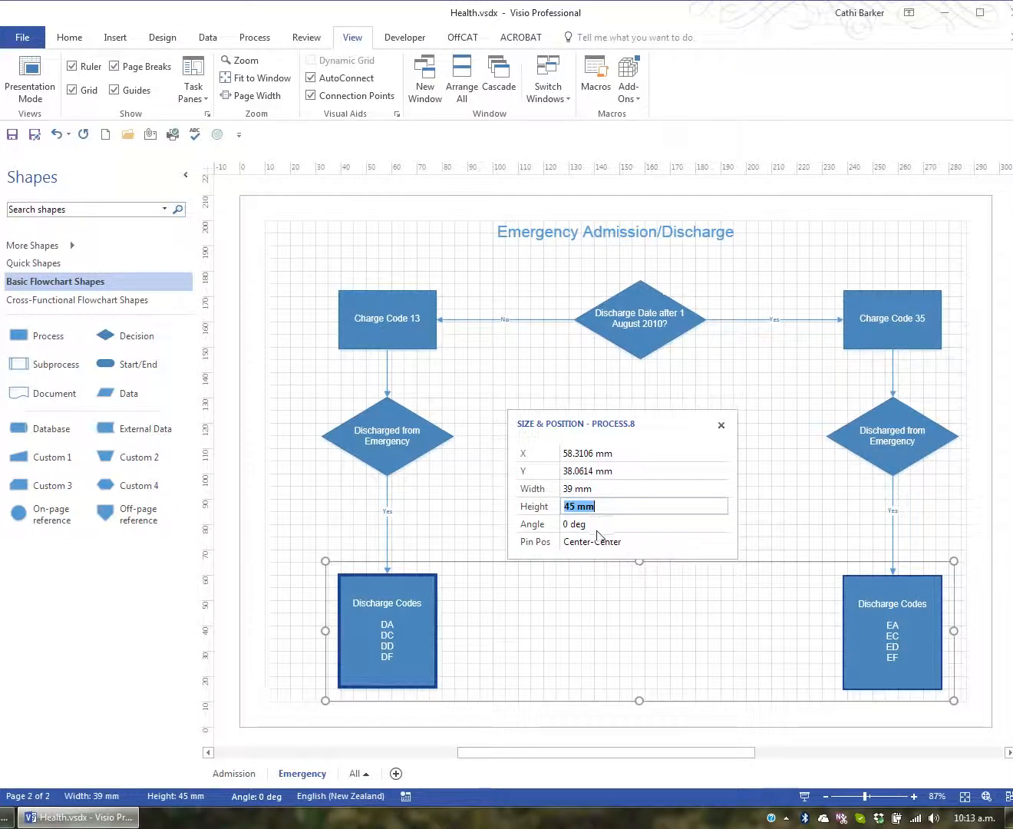
Try rotating both Discharge Codes boxes to 10 and -10 degrees, return their angle to 0 degrees, and deselect them.
left_click(597, 524)
type("10")
key("Return")
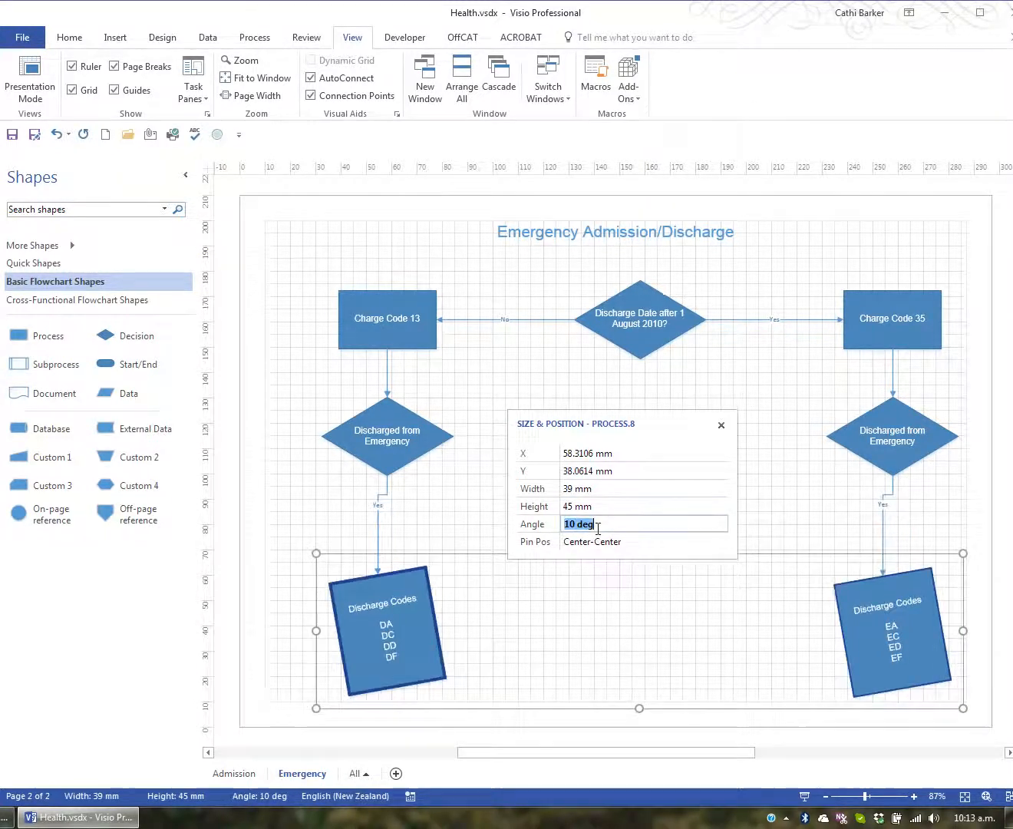
type("-10")
key("Return")
type("0")
key("Return")
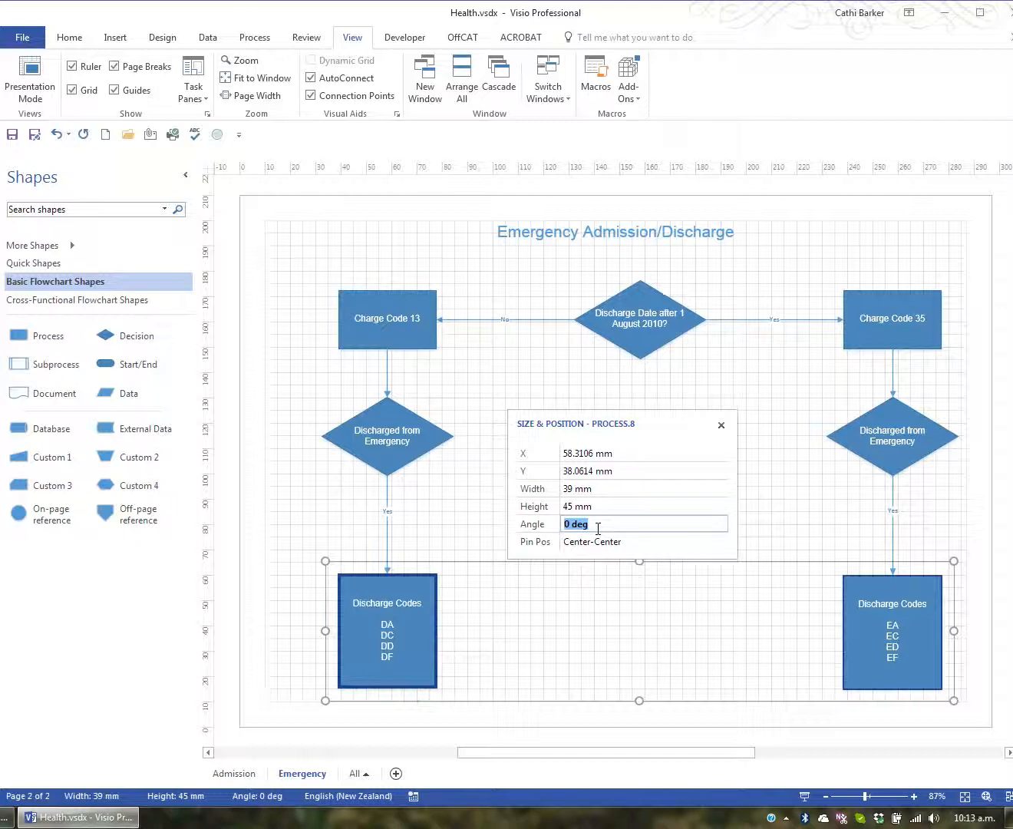
left_click(620, 603)
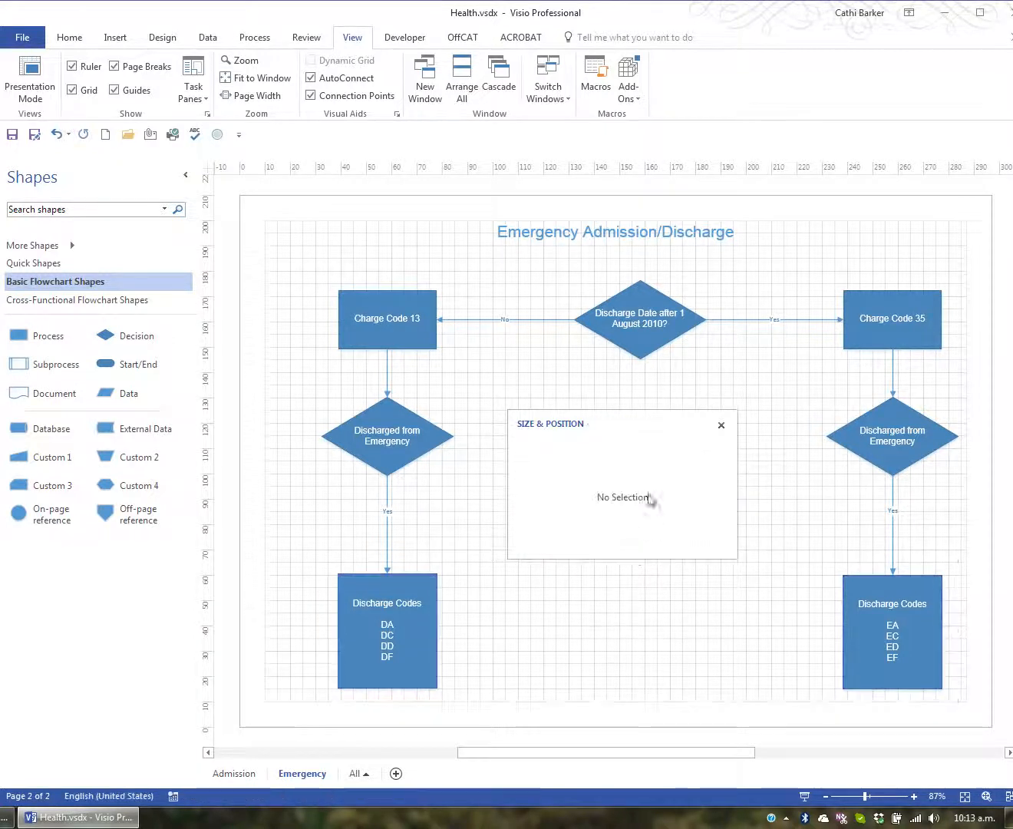
Set all three decision diamonds together to a width of 52 mm and a height of 31 mm.
left_click(392, 451)
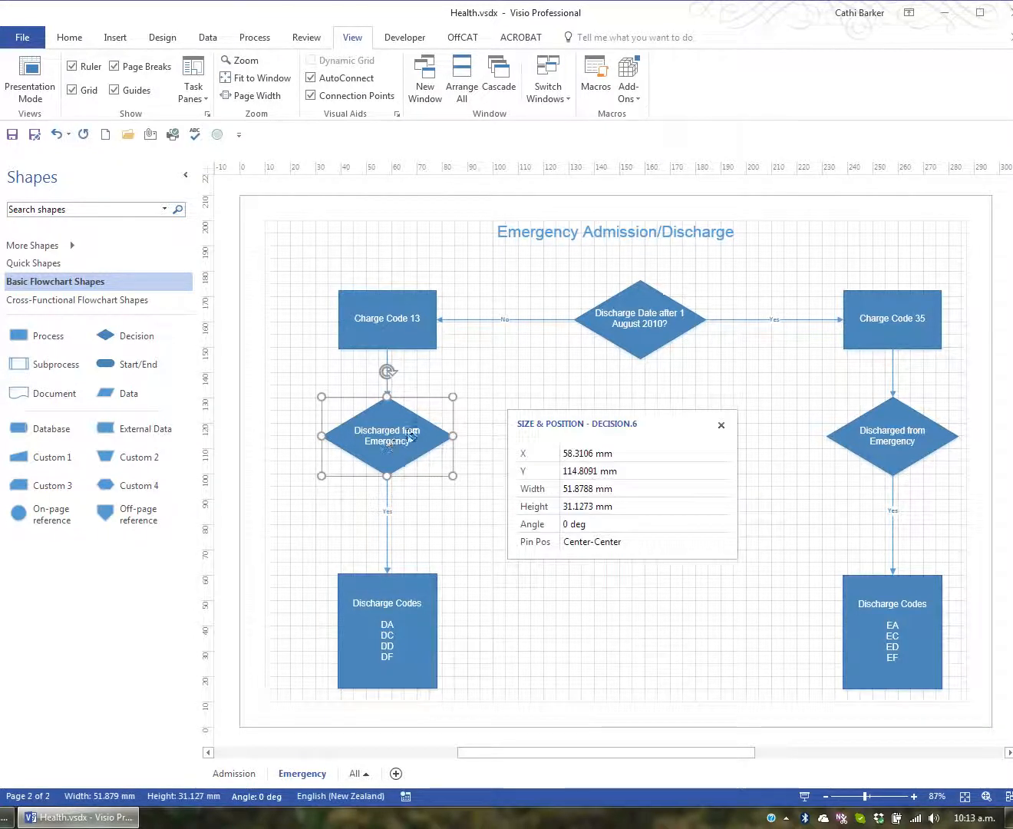
left_click(380, 334)
left_click(644, 321)
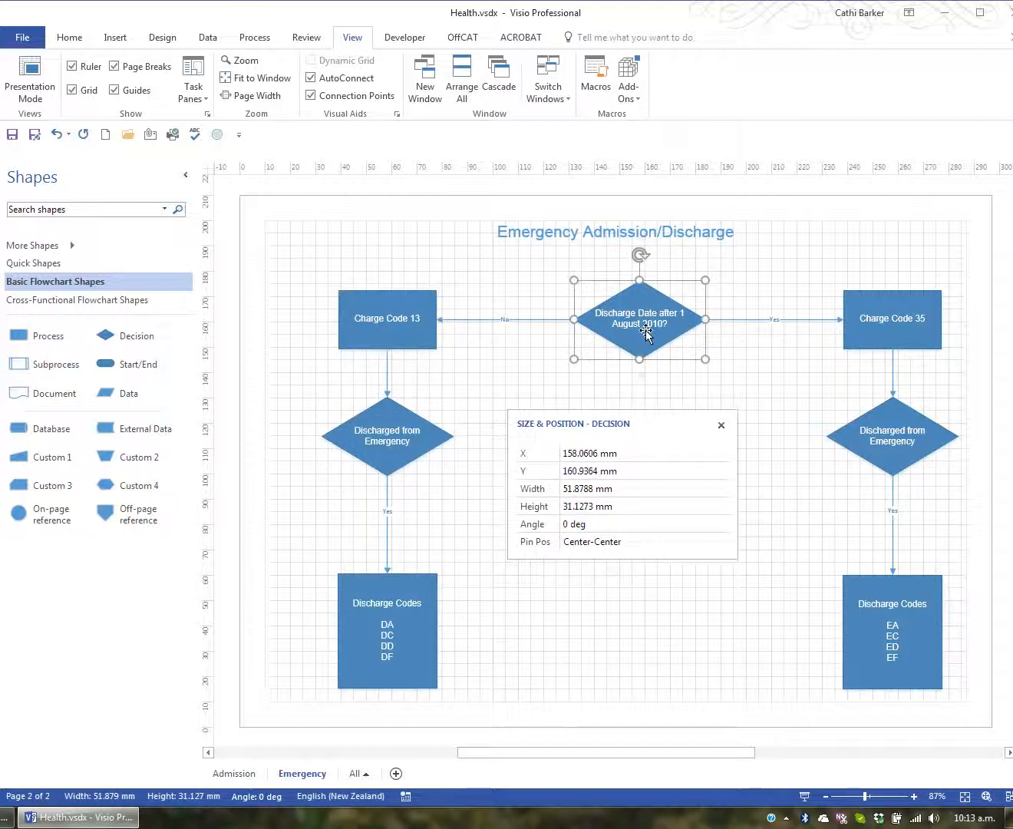
left_click(404, 450, "shift")
left_click(895, 434, "shift")
left_click(703, 494)
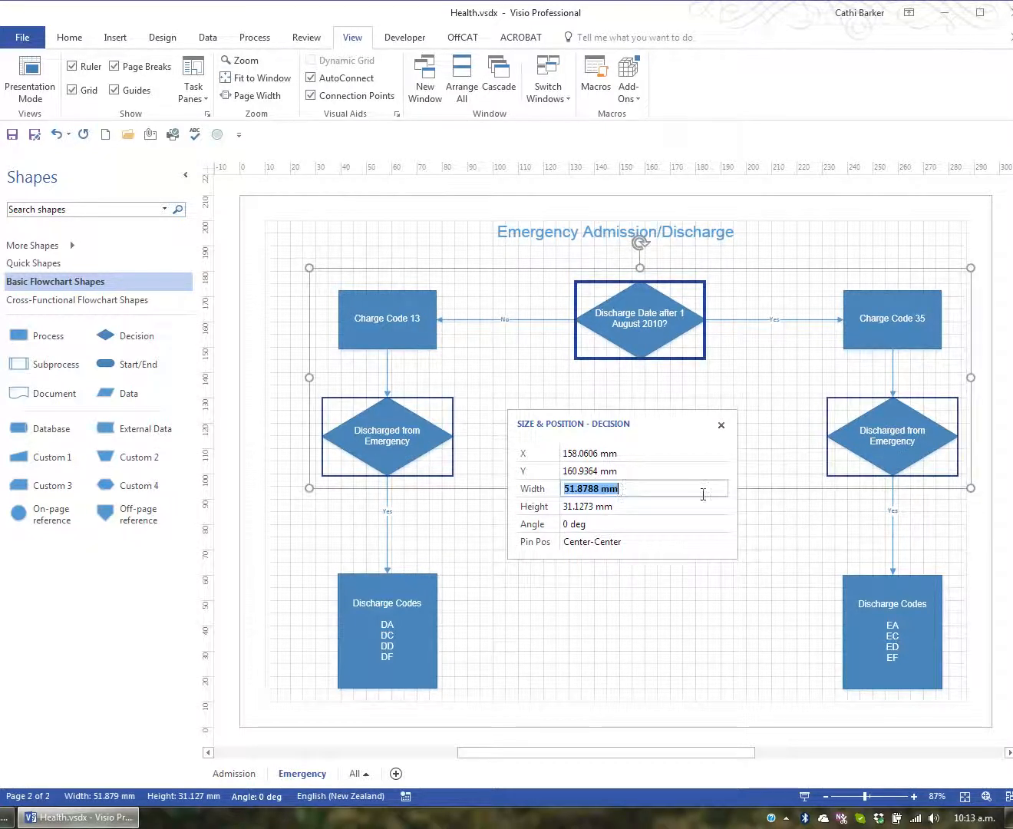
type("52")
left_click(636, 506)
type("31")
key("Return")
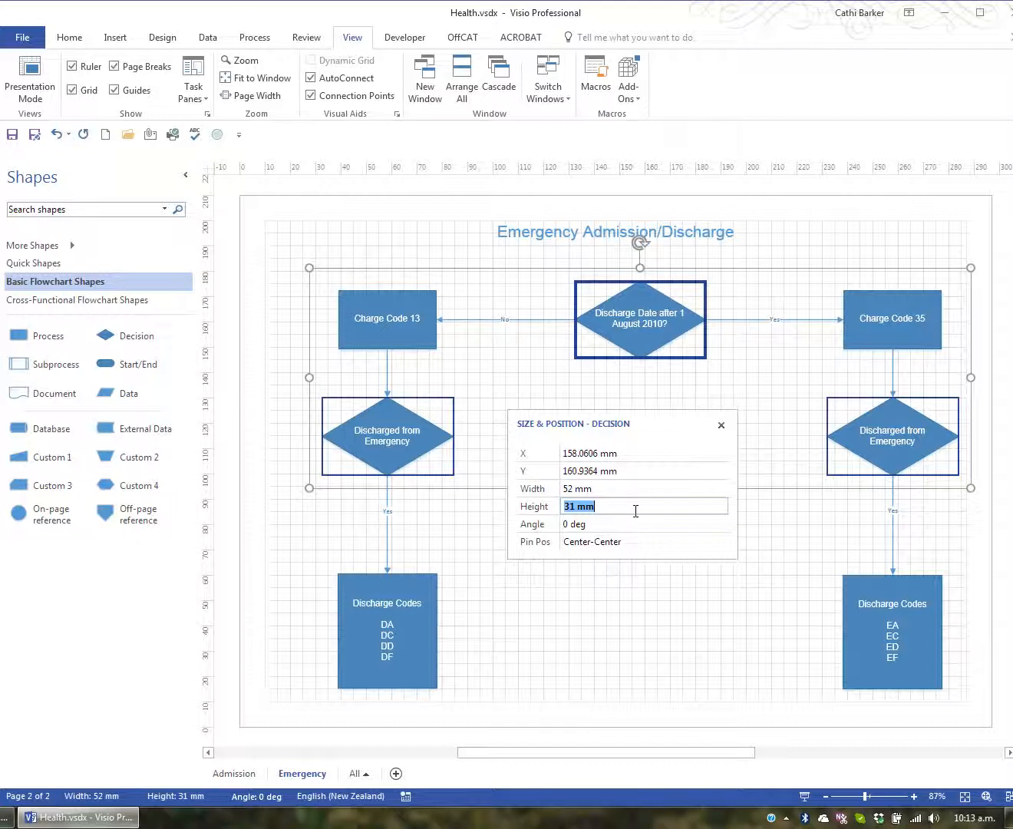
left_click(654, 646)
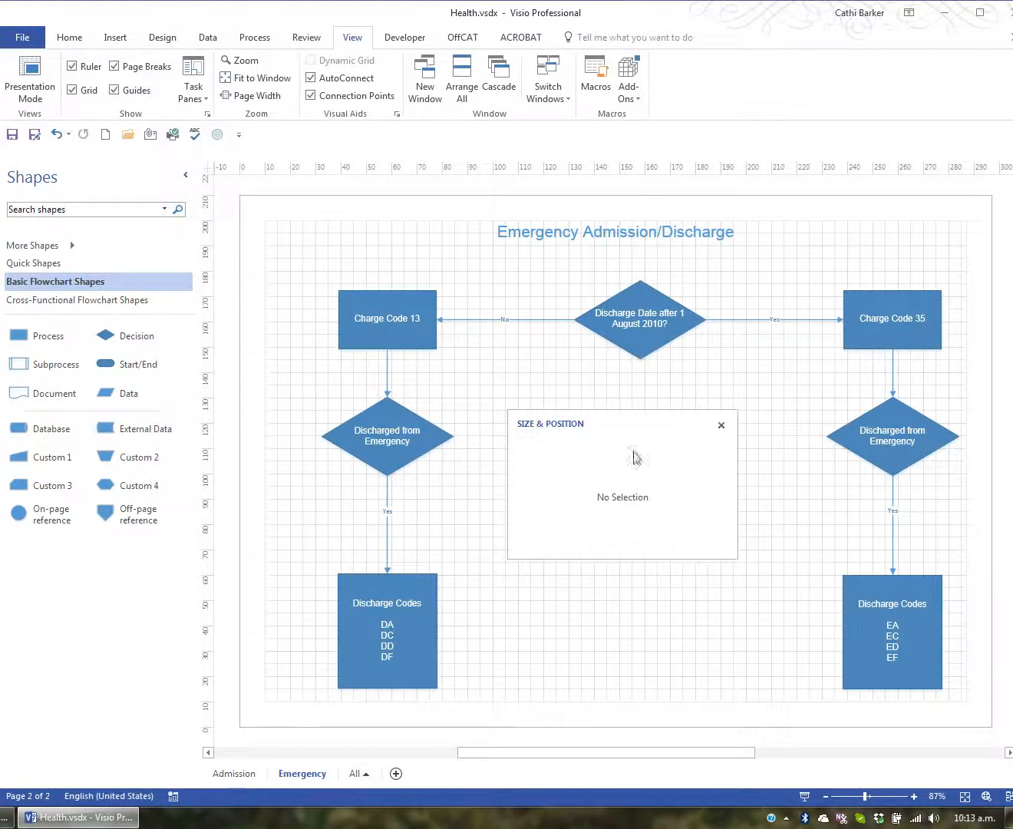
Try docking the floating Size & Position window beside the drawing area and underneath it.
left_click_drag(641, 425, 144, 571)
left_click_drag(97, 679, 998, 237)
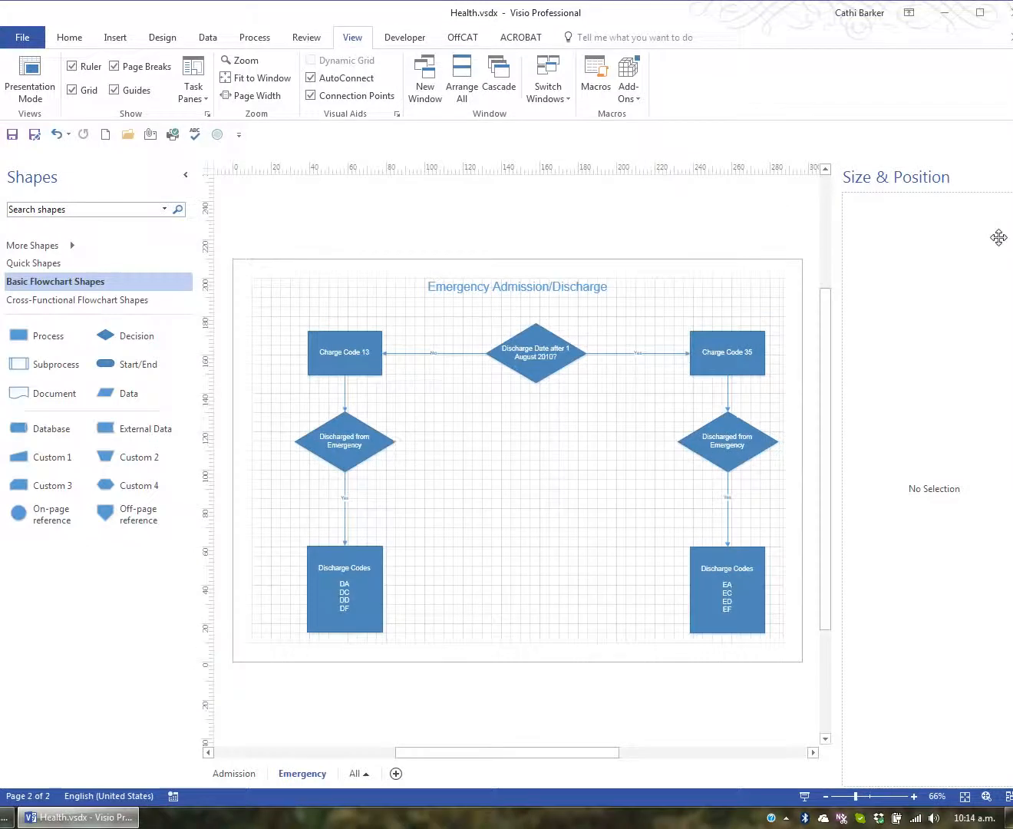
left_click_drag(923, 176, 593, 720)
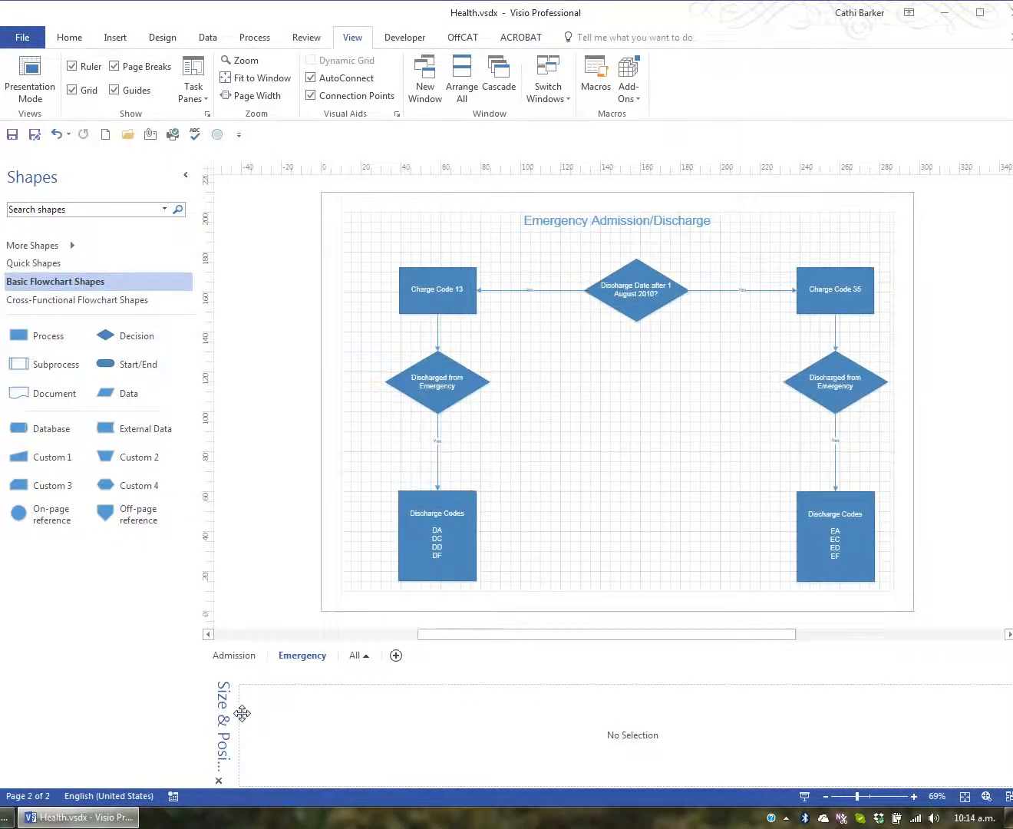
left_click_drag(242, 715, 573, 507)
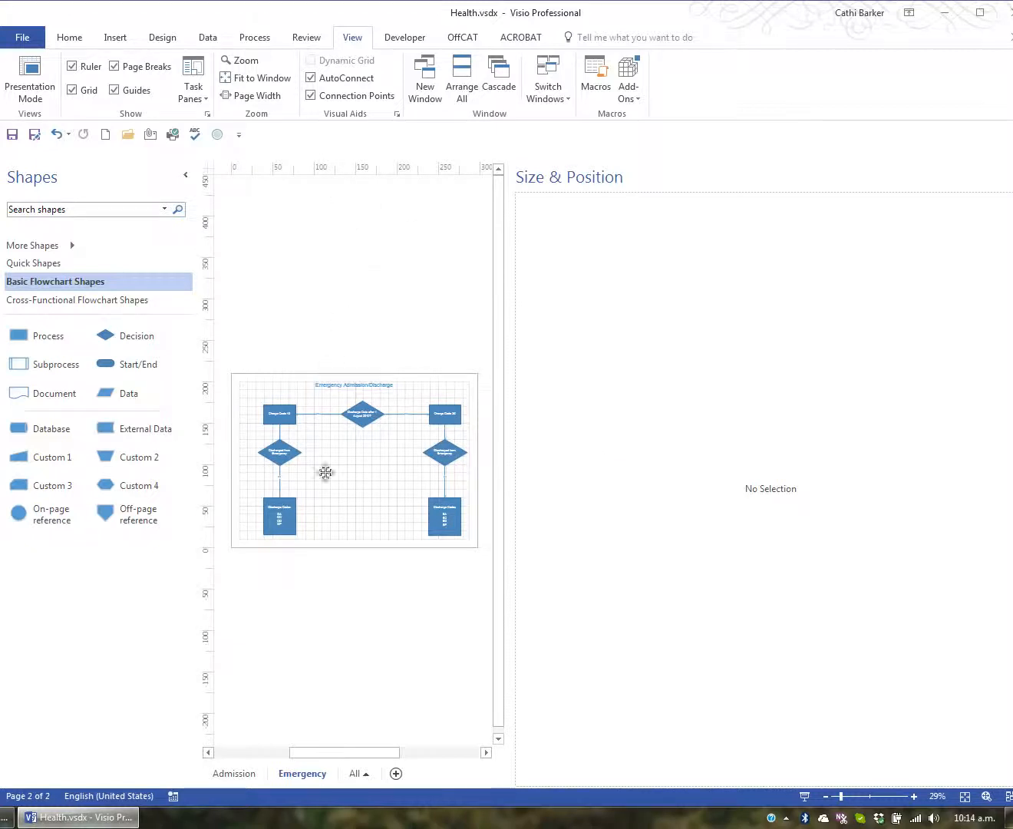
Dock the Size & Position window beneath the Shapes stencils and show the values of the DA–DF Discharge Codes box.
left_click_drag(576, 177, 56, 633)
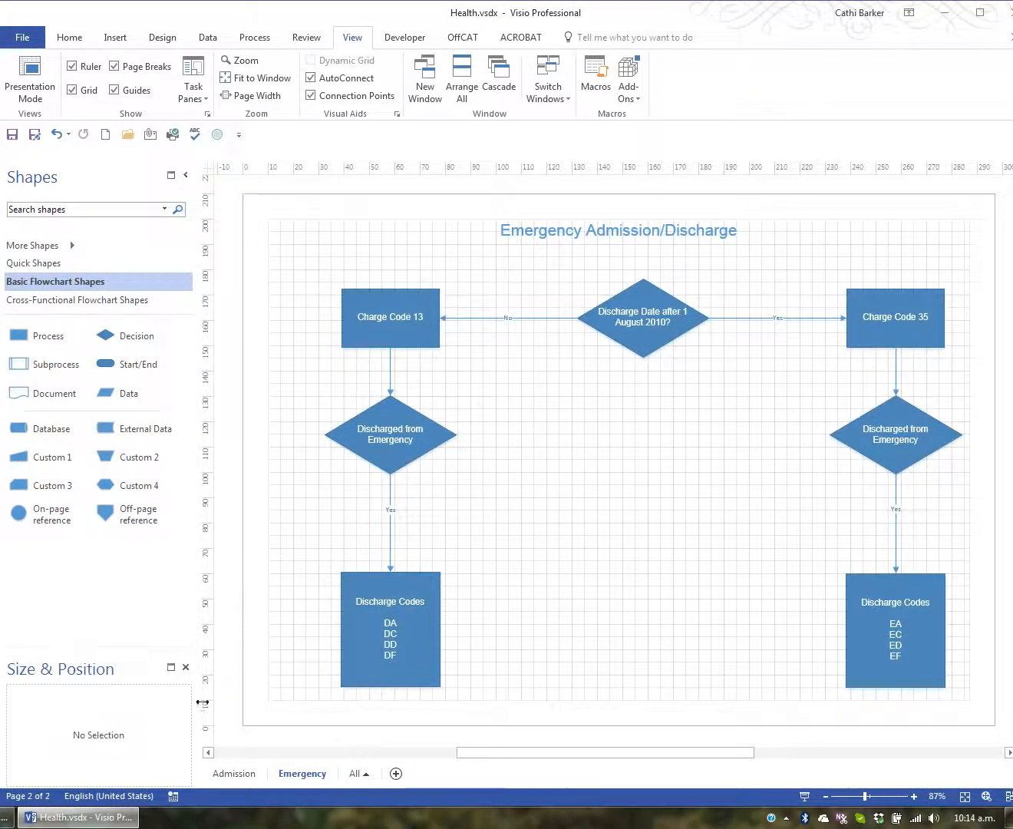
left_click(380, 646)
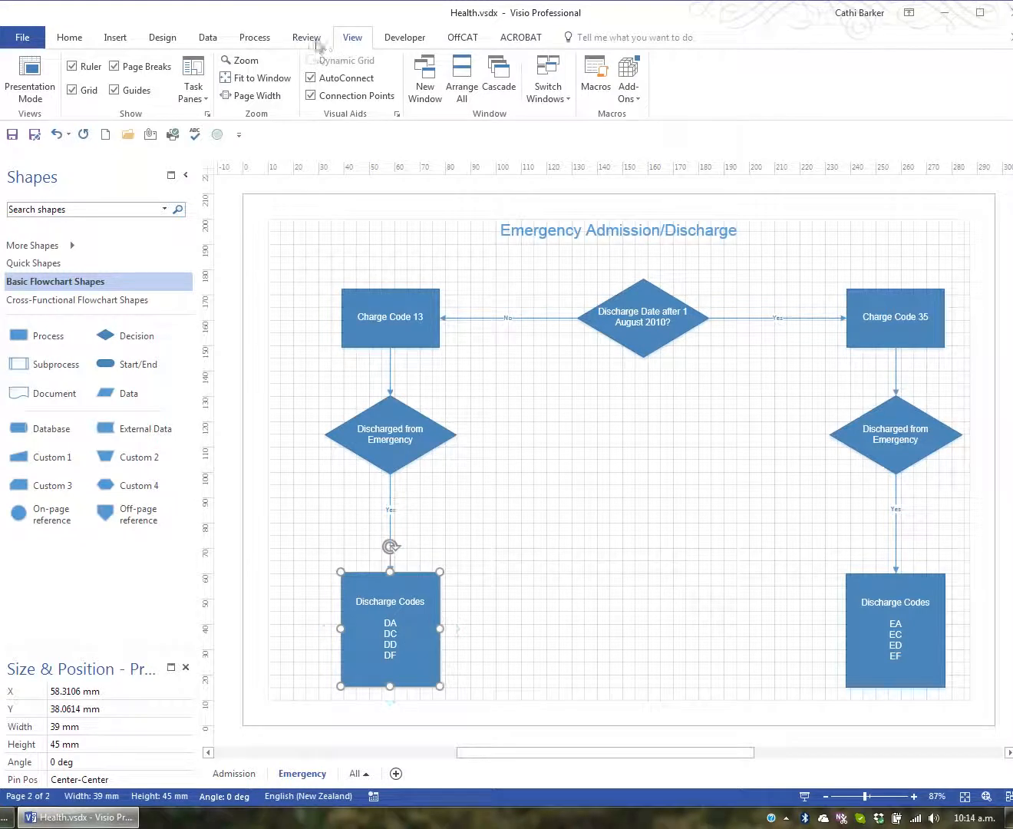
Show the Pan & Zoom window and float it in the empty middle of the diagram.
left_click(194, 96)
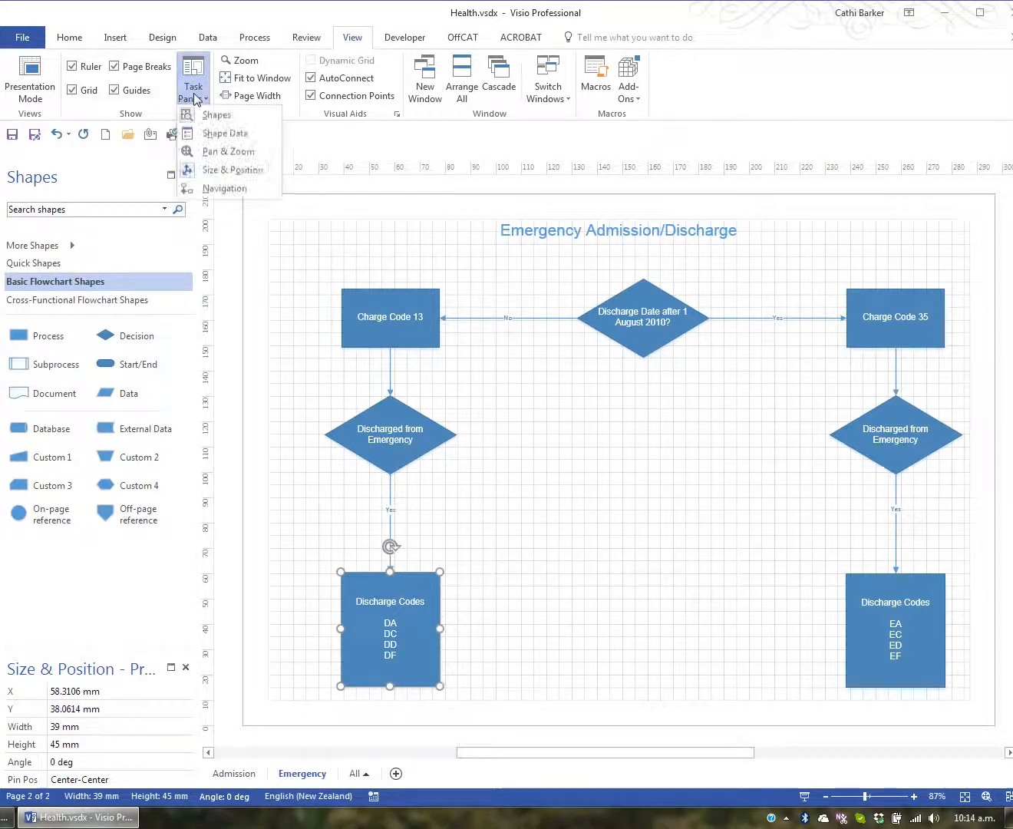
left_click(229, 152)
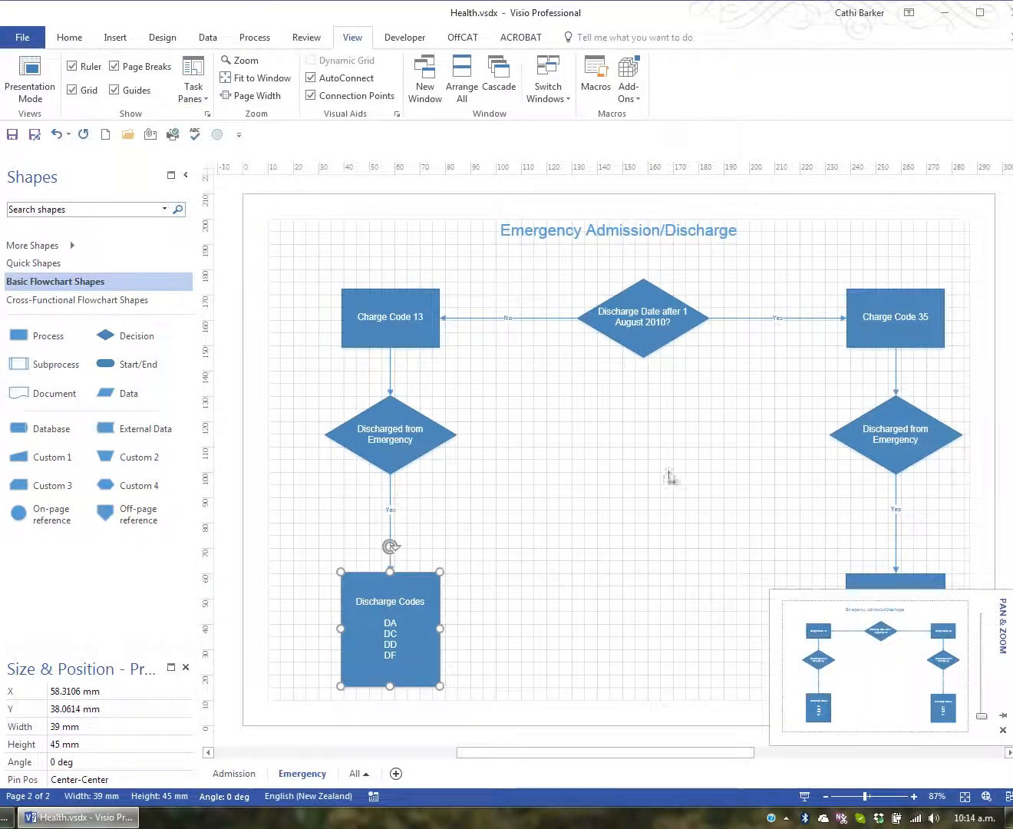
left_click_drag(1001, 614, 739, 472)
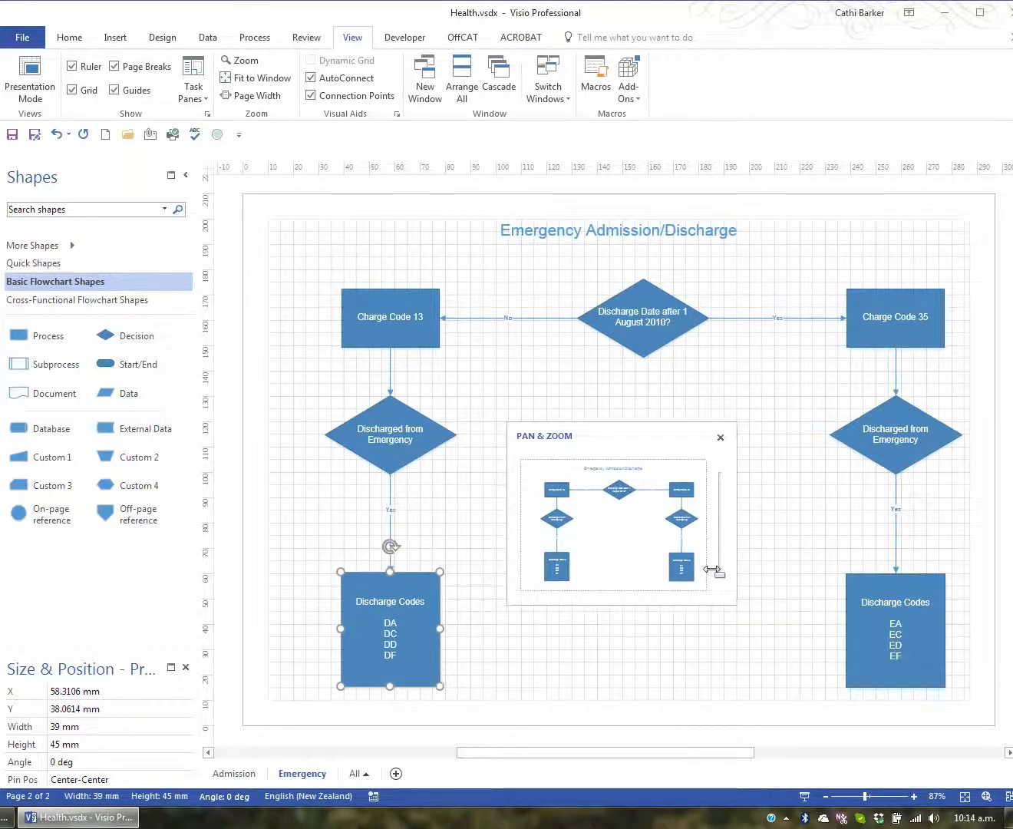
Use the Pan & Zoom window to magnify the DA–DF Discharge Codes box and the Charge Code 13 area.
mouse_move(720, 576)
left_mouse_down()
mouse_move(721, 482)
mouse_move(723, 569)
left_mouse_up()
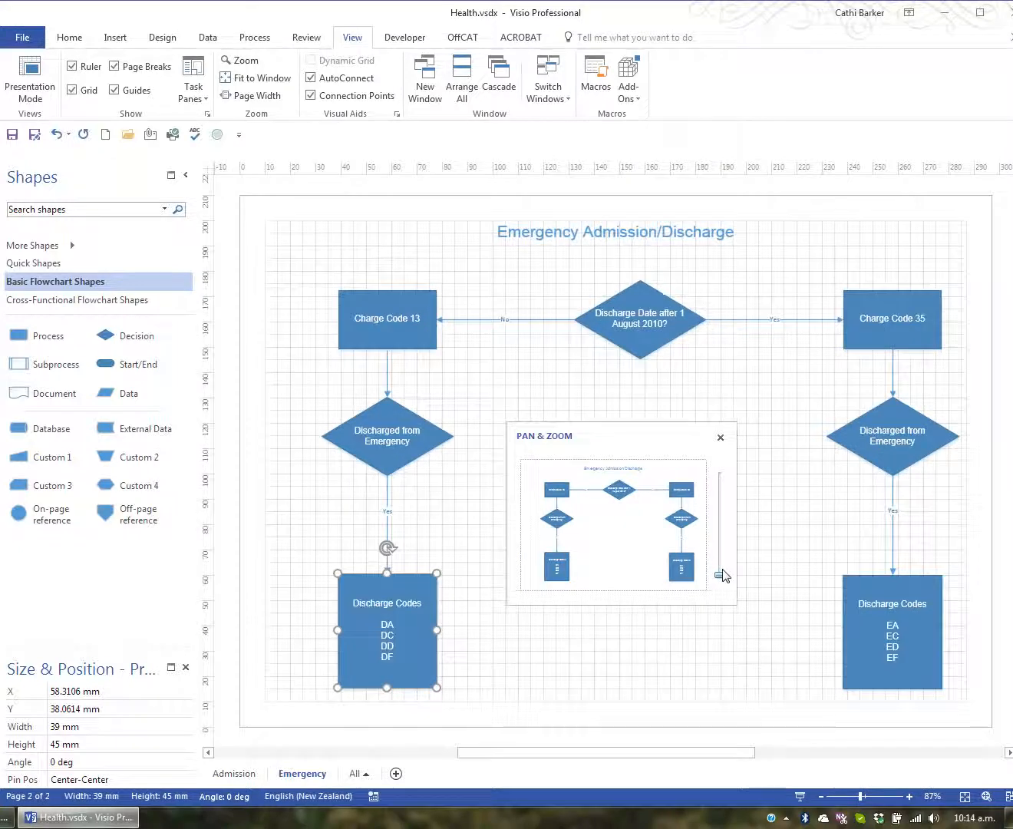
left_click_drag(533, 534, 588, 541)
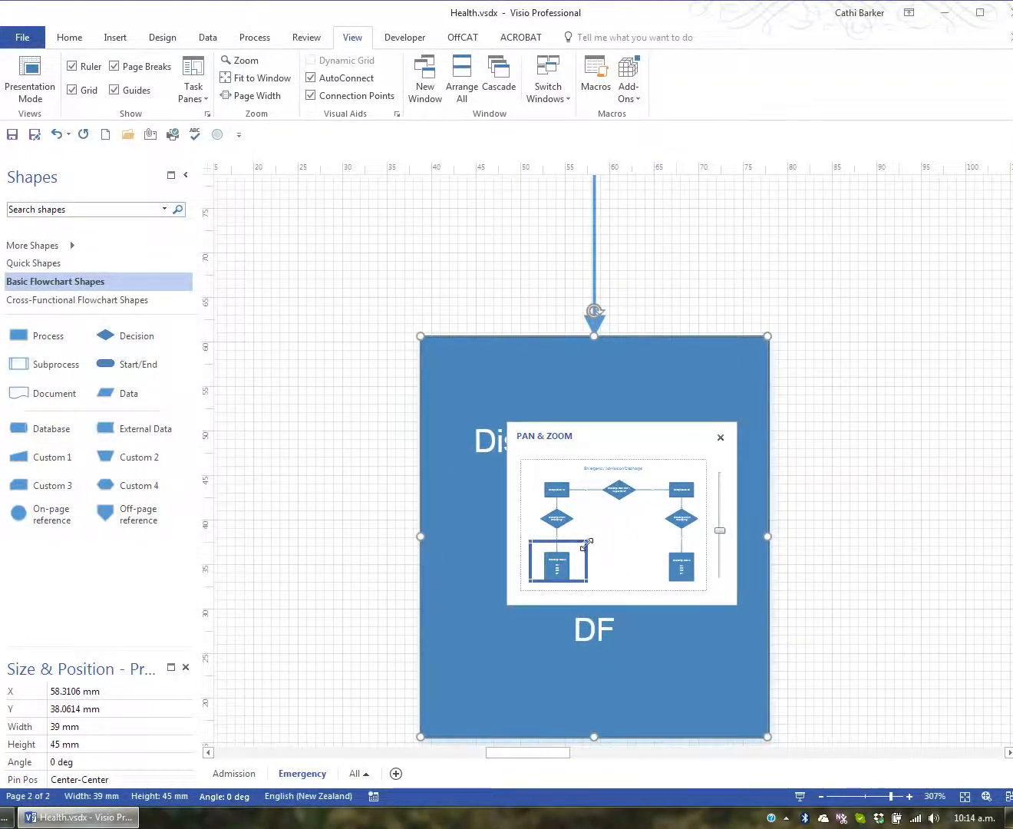
left_click_drag(587, 542, 577, 495)
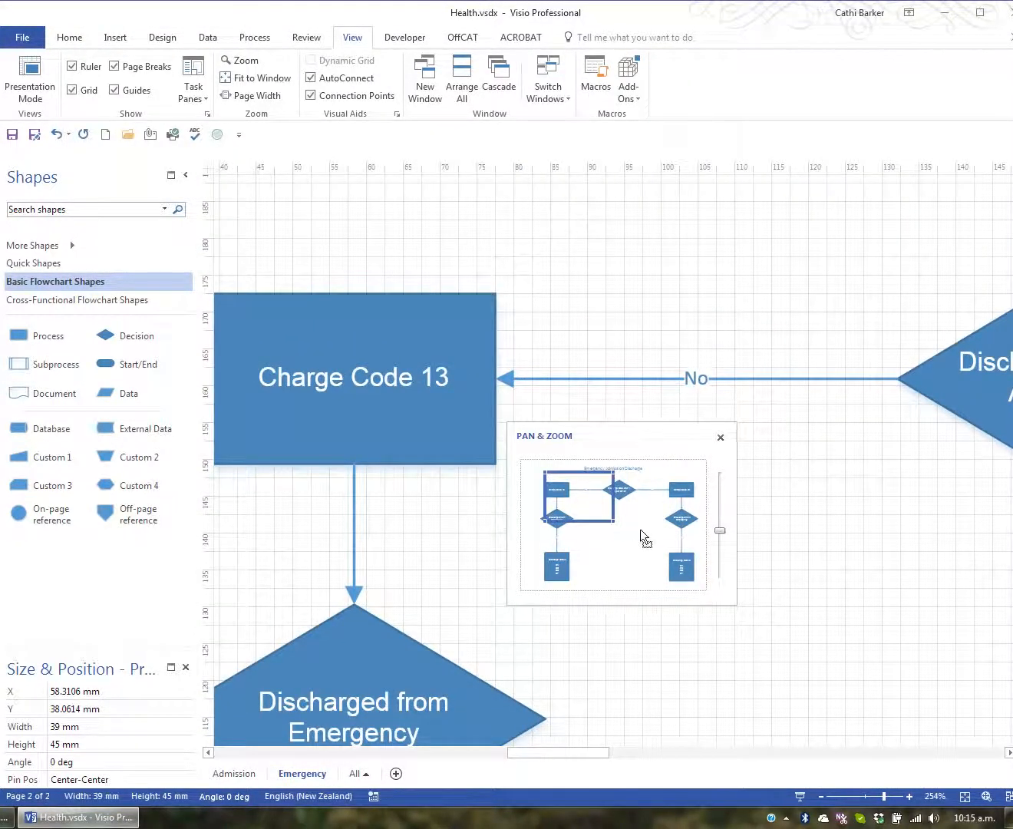
Delete the selected DA–DF Discharge Codes box and undo the deletion.
key("Delete")
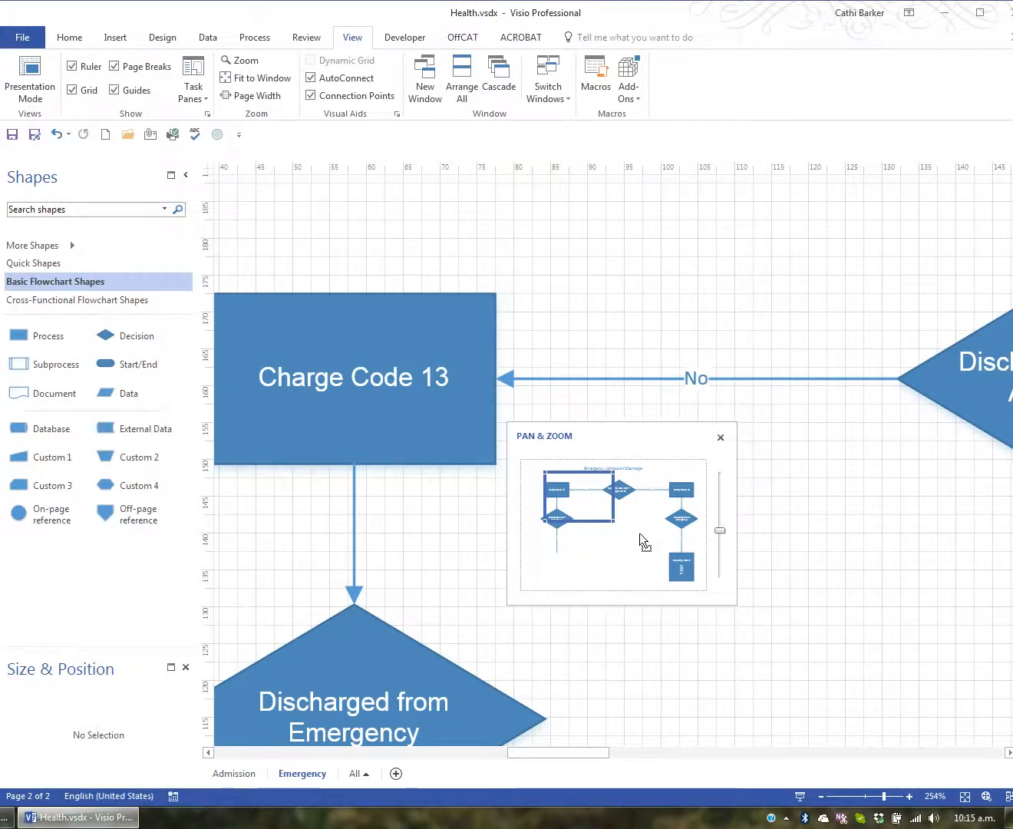
key("ctrl+z")
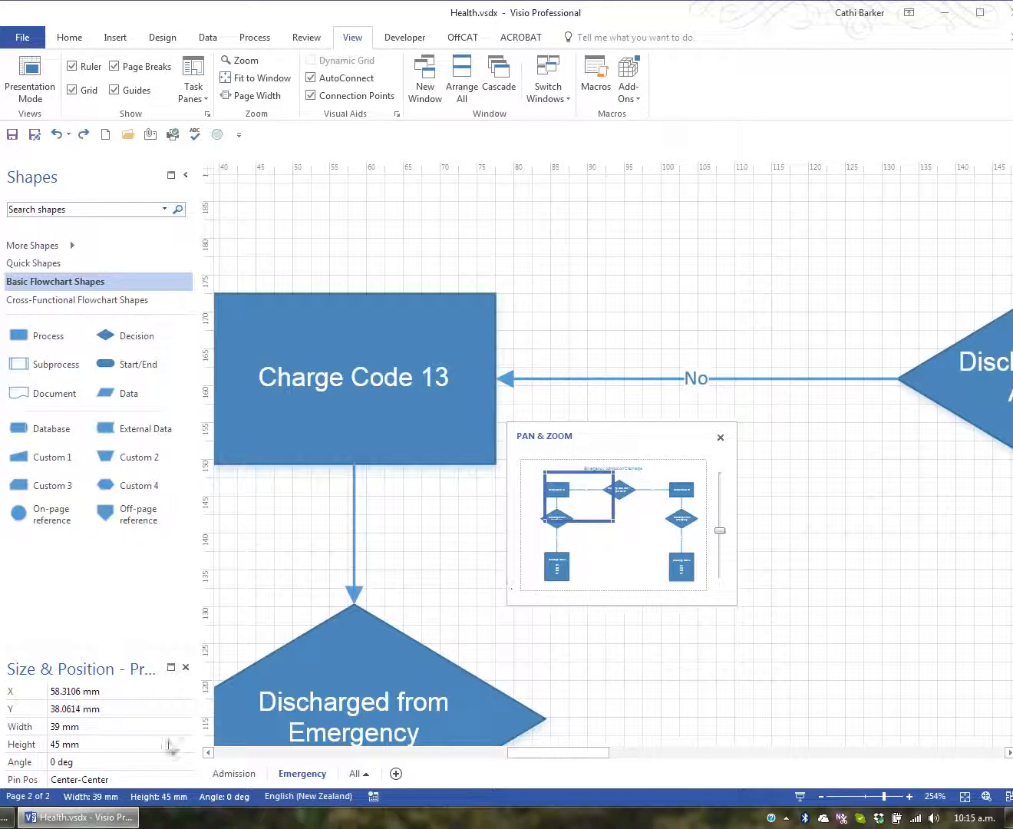
Merge the Size & Position window into the floating Pan & Zoom window and switch between the two views.
mouse_move(92, 670)
left_mouse_down()
mouse_move(181, 673)
mouse_move(399, 644)
mouse_move(221, 719)
mouse_move(273, 595)
mouse_move(355, 502)
left_mouse_up()
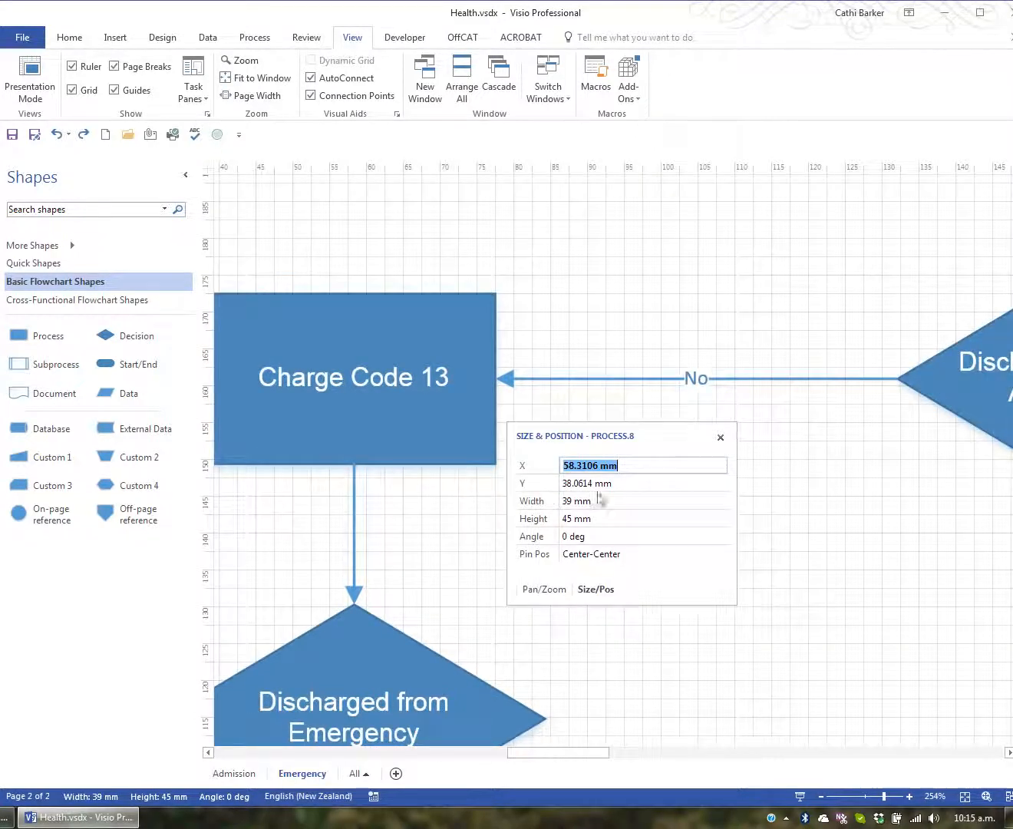
left_click(546, 591)
left_click(593, 591)
left_click(545, 591)
left_click(590, 593)
left_click(538, 591)
left_click(596, 591)
Move the merged window over the No connector, split Pan & Zoom off as its own window and shrink it.
left_click_drag(569, 435, 614, 366)
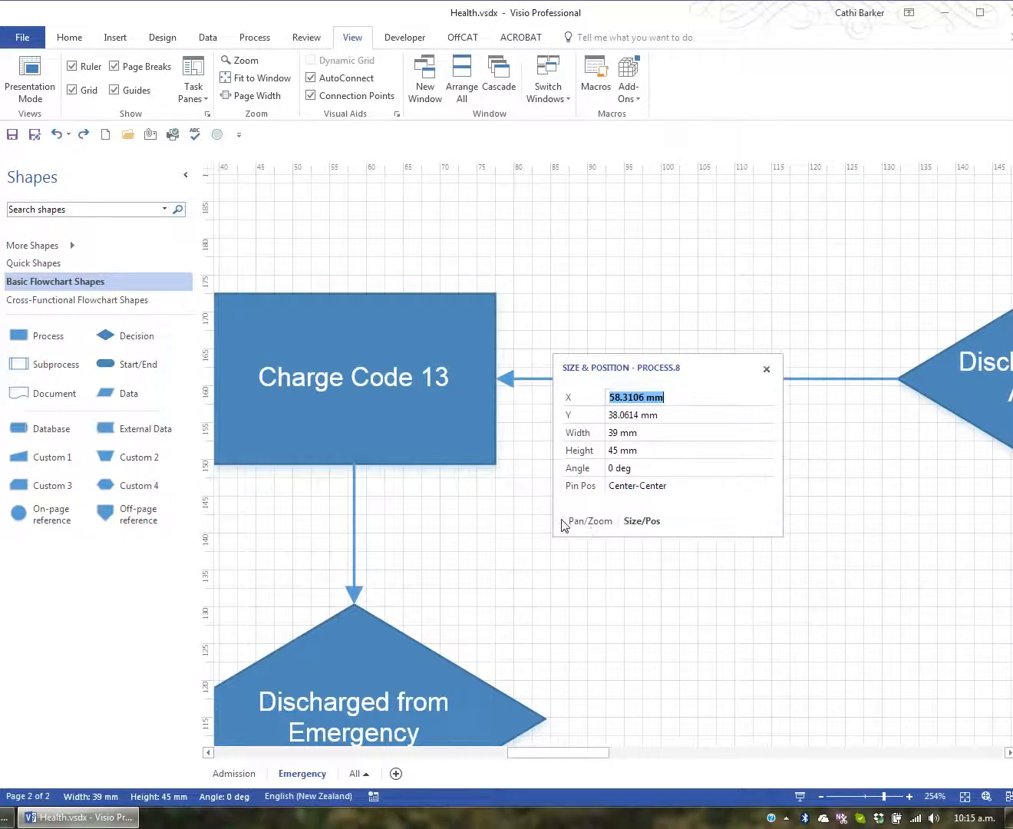
left_click(585, 525)
left_click_drag(586, 524, 282, 513)
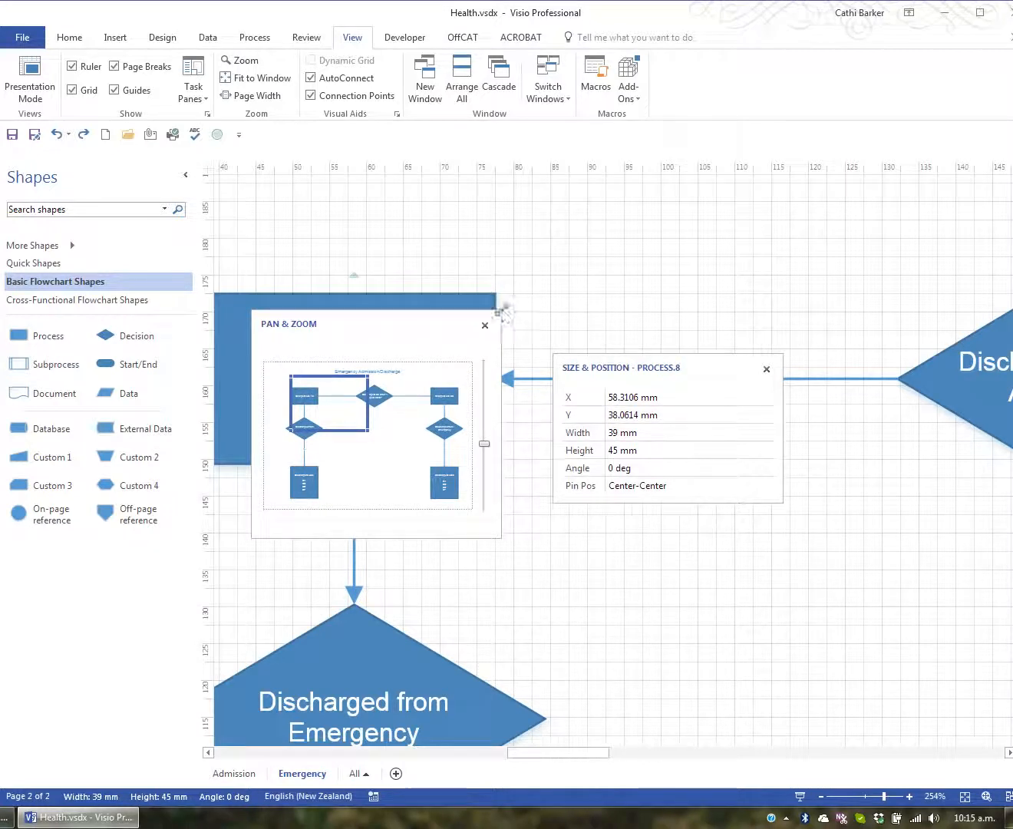
left_click_drag(502, 311, 437, 416)
Merge Pan & Zoom back into the Size & Position window and show the Charge Code 13 box's values.
left_click_drag(340, 402, 654, 377)
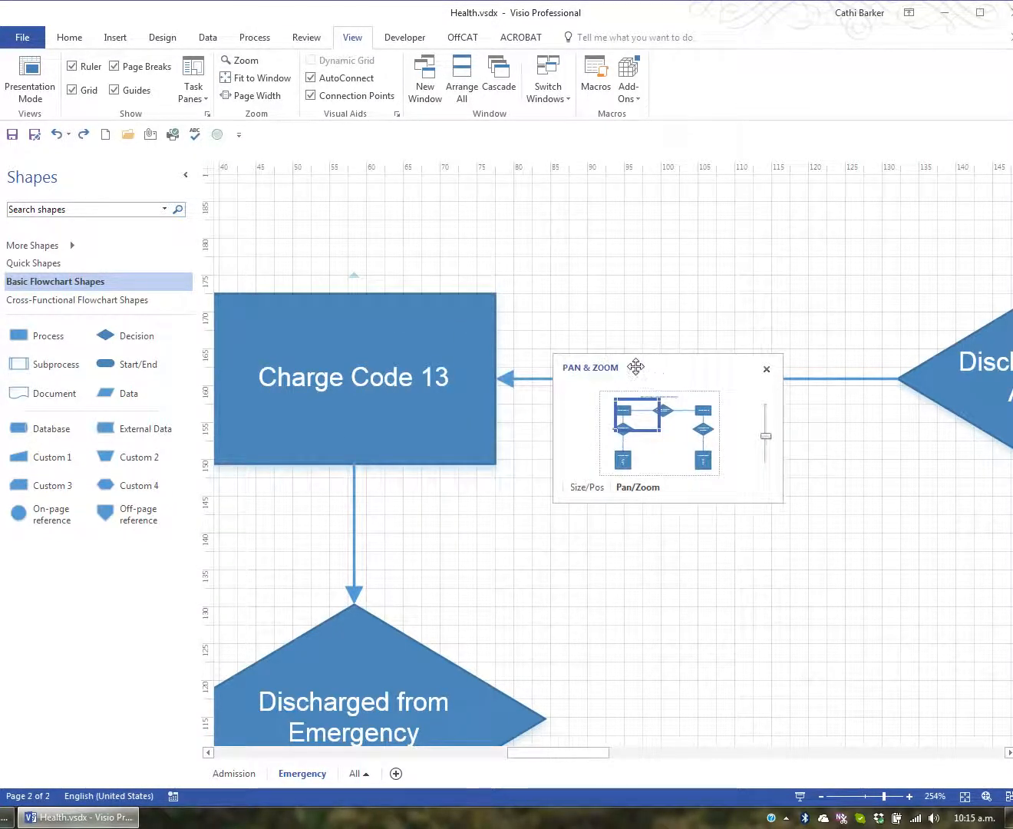
left_click(577, 491)
left_click(637, 490)
left_click(586, 492)
left_click(488, 440)
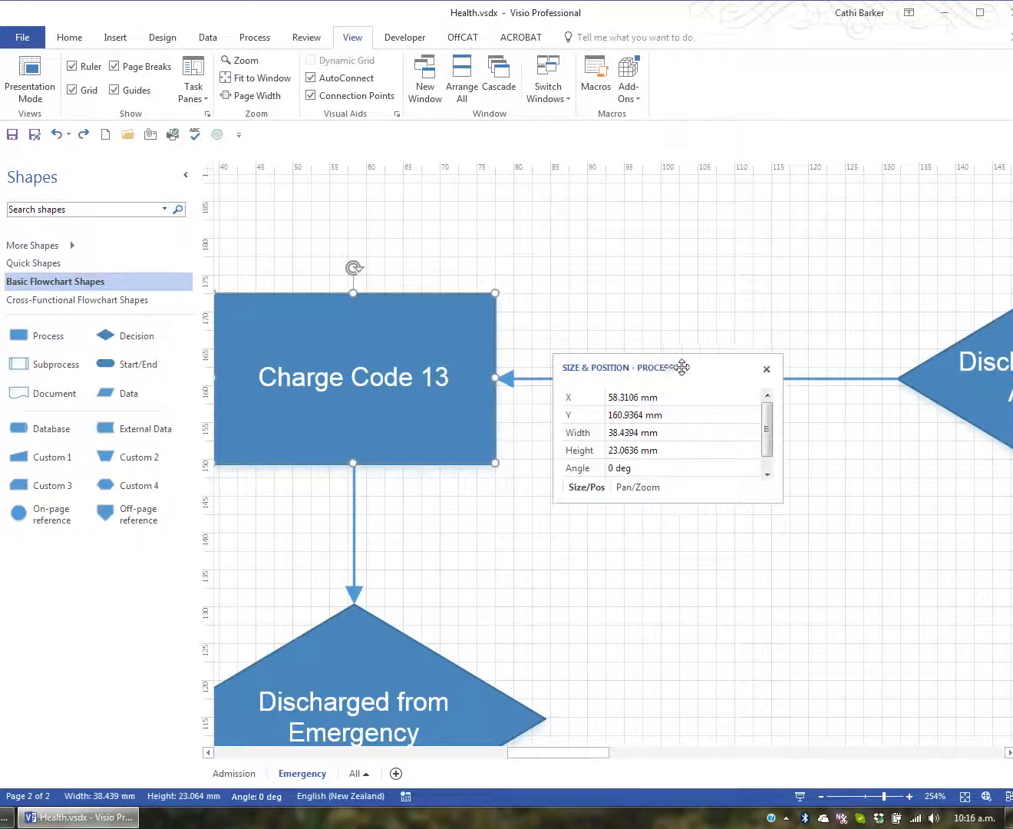
Dock the merged window beneath the Shapes stencils and switch to Pan & Zoom and back to Size & Position.
left_click_drag(678, 368, 136, 670)
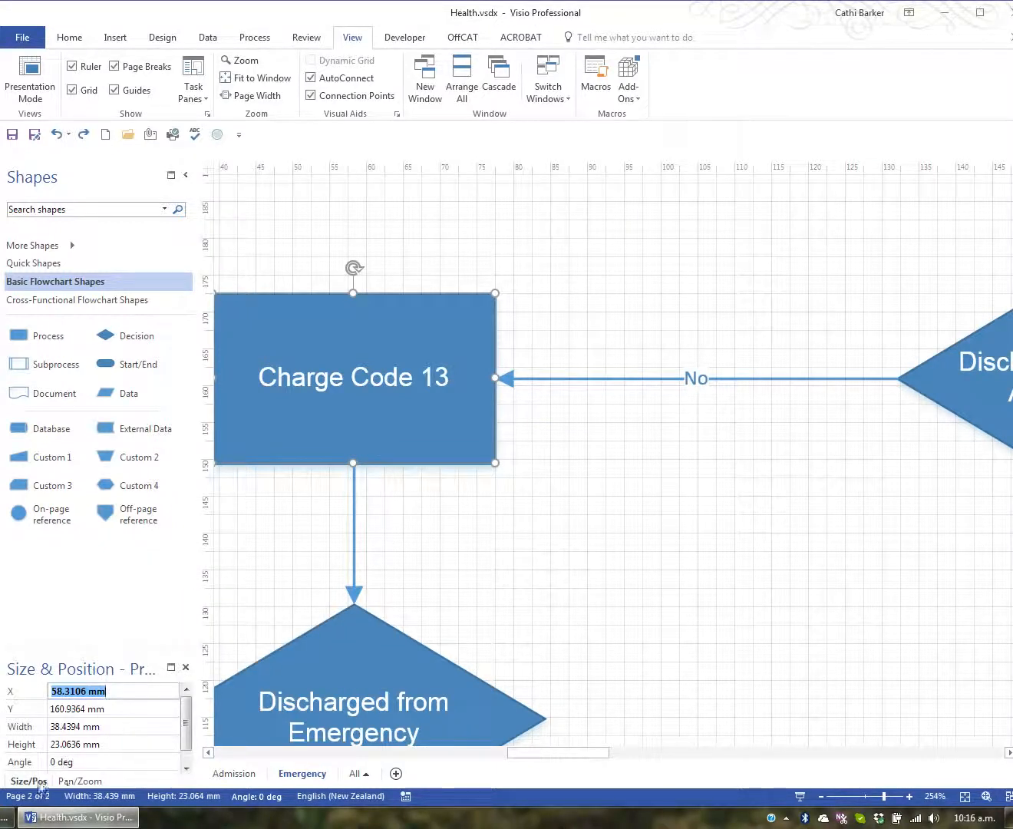
left_click(82, 782)
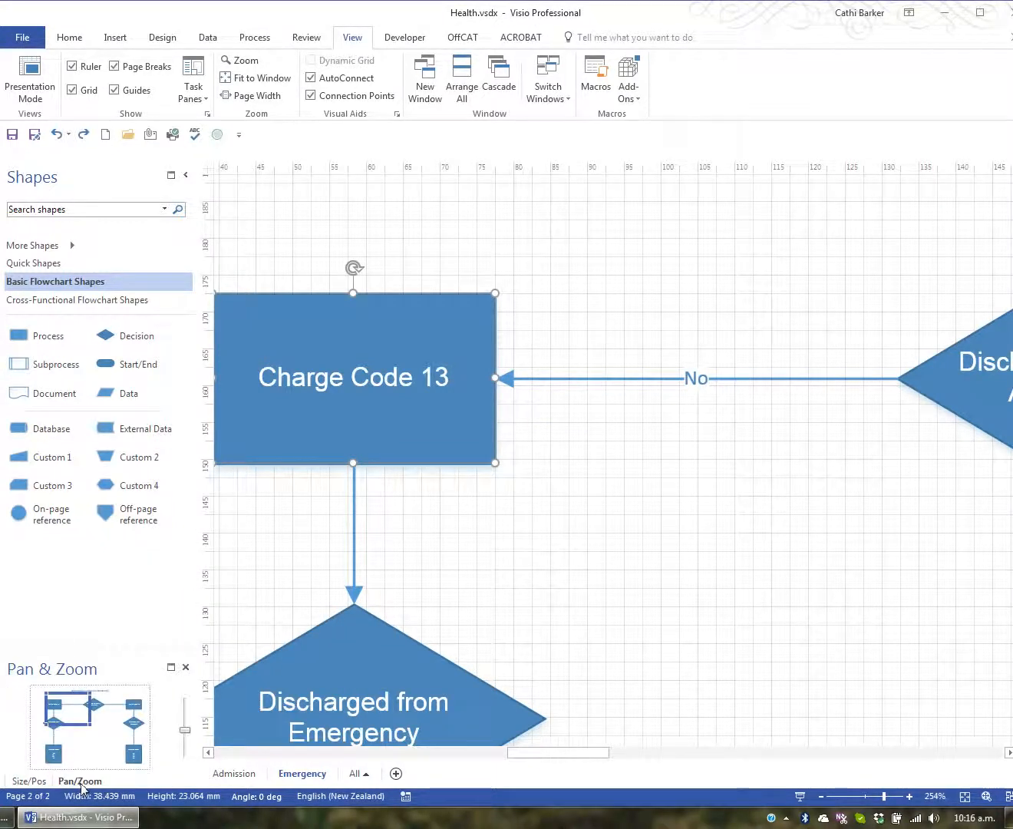
left_click(27, 782)
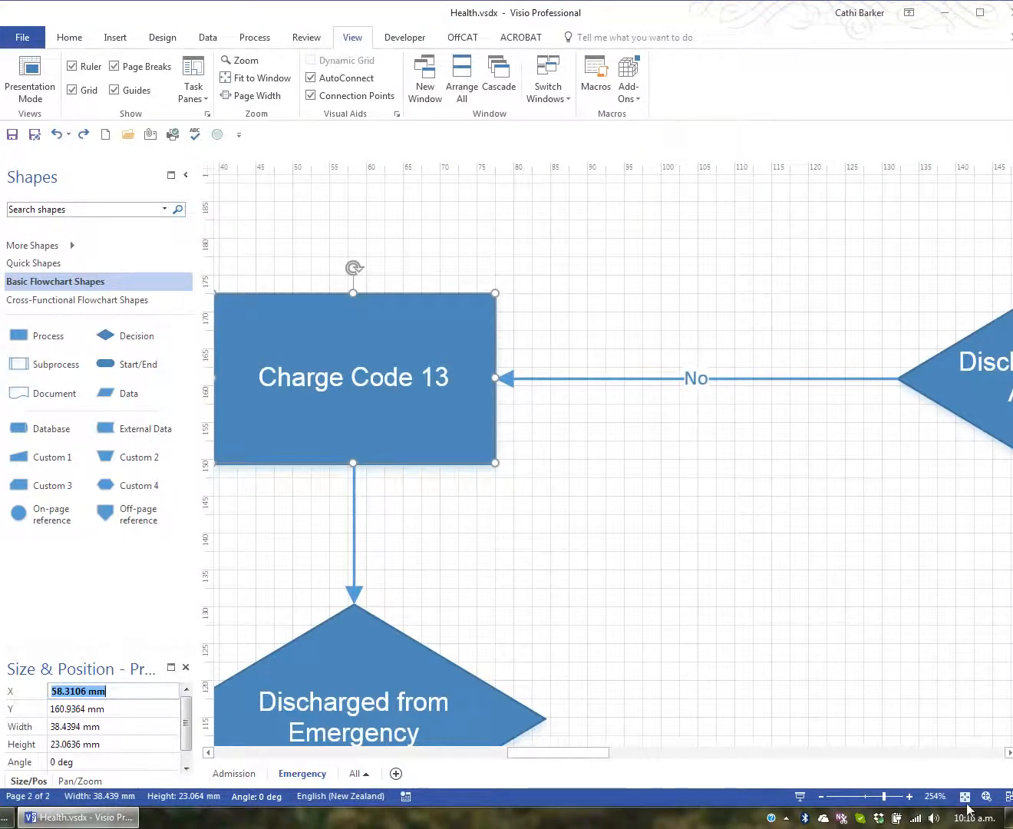
Misalign the Discharge Codes boxes by moving DA–DF slightly lower and EA–EF up to about X 257 mm, Y 45 mm.
left_click(865, 797)
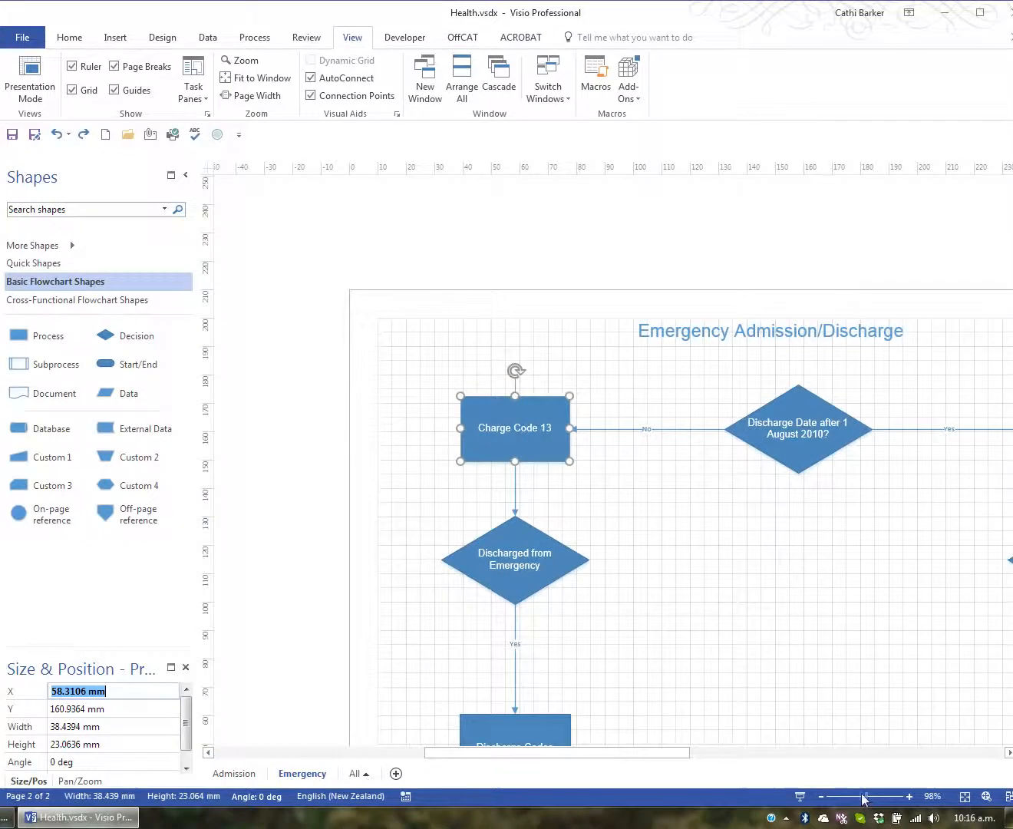
left_click(963, 799)
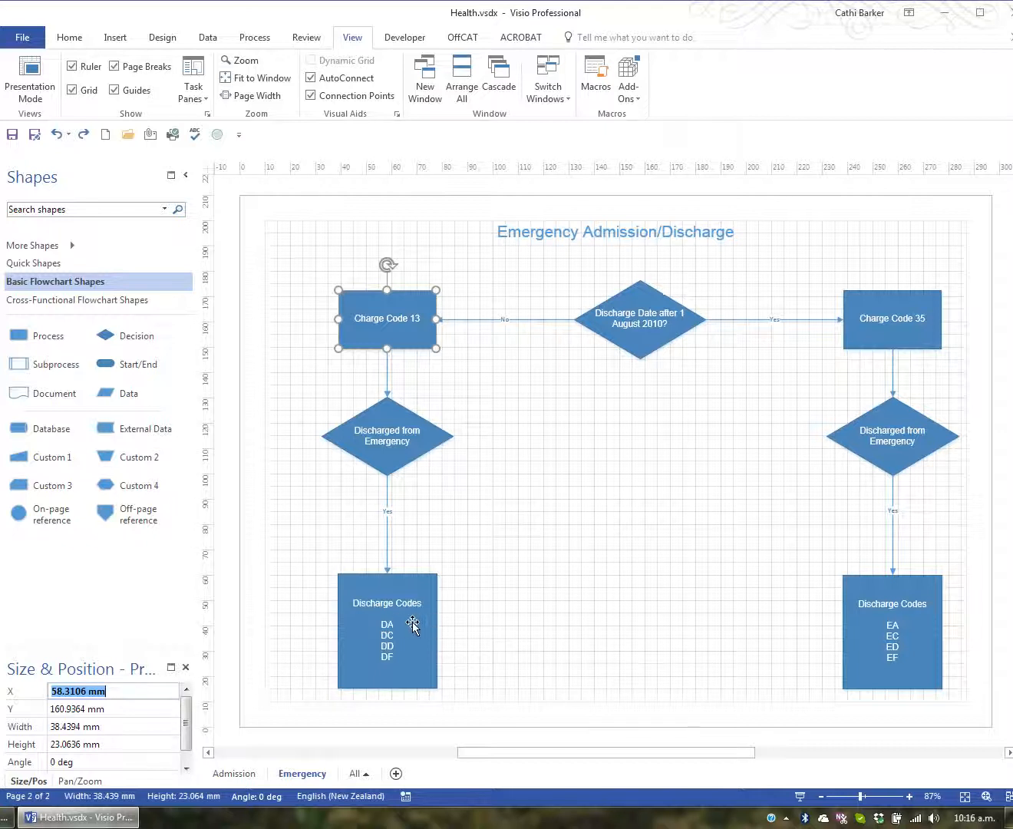
left_click_drag(389, 617, 391, 641)
left_click_drag(890, 606, 891, 587)
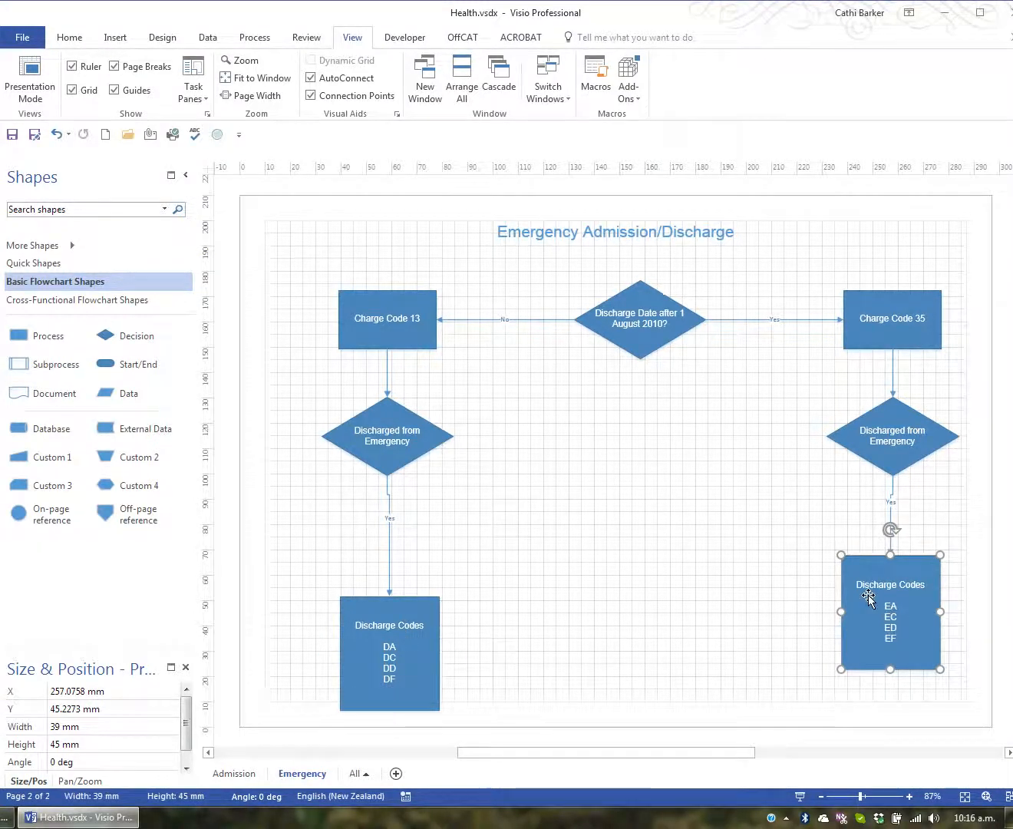
left_click(771, 593)
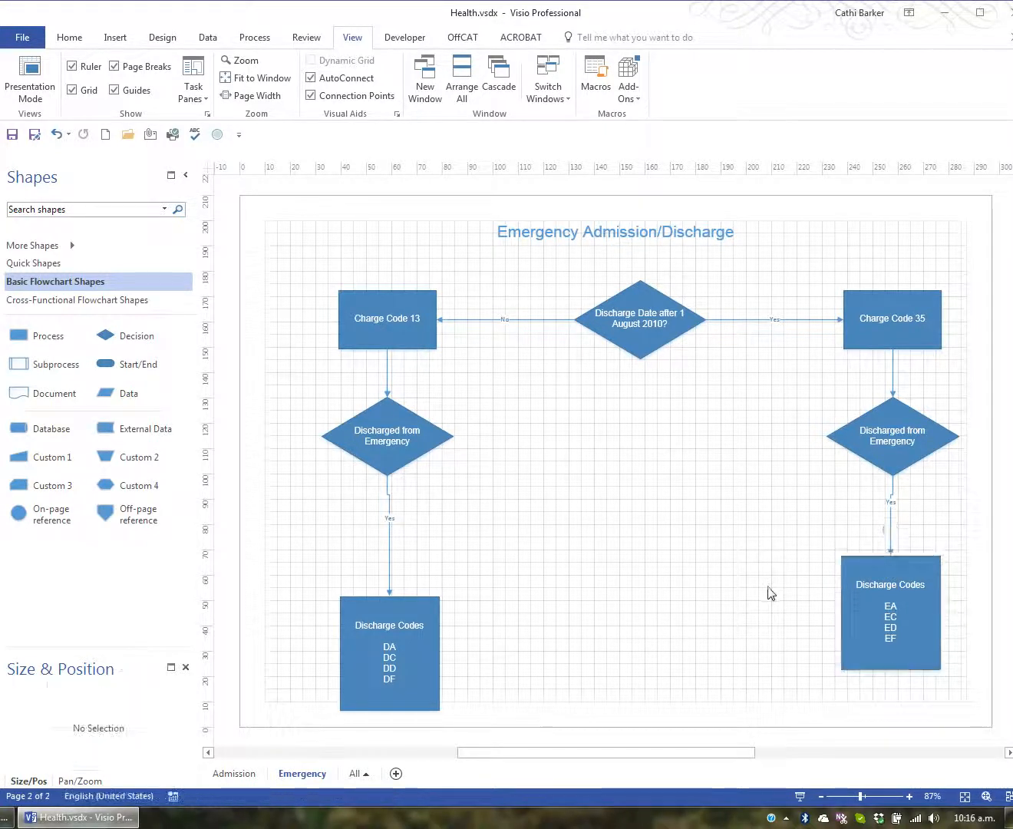
Align the top of the DA–DF Discharge Codes box with the top of the EA–EF box.
left_click(895, 590)
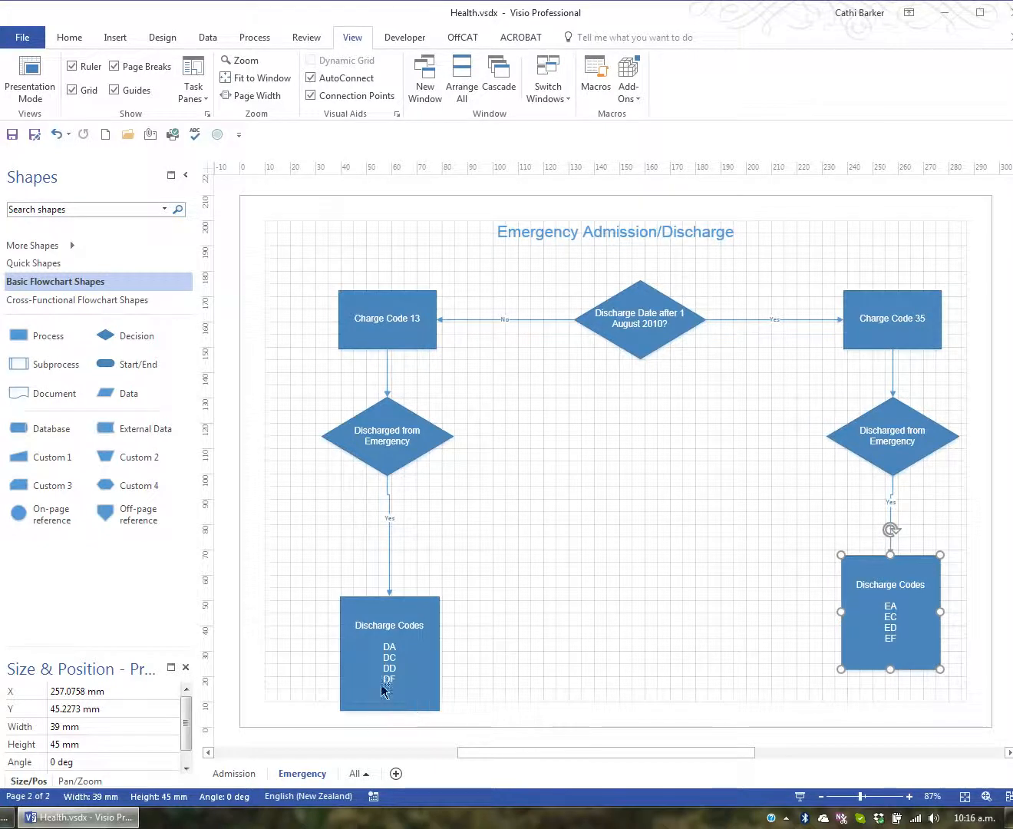
left_click(393, 646, "shift")
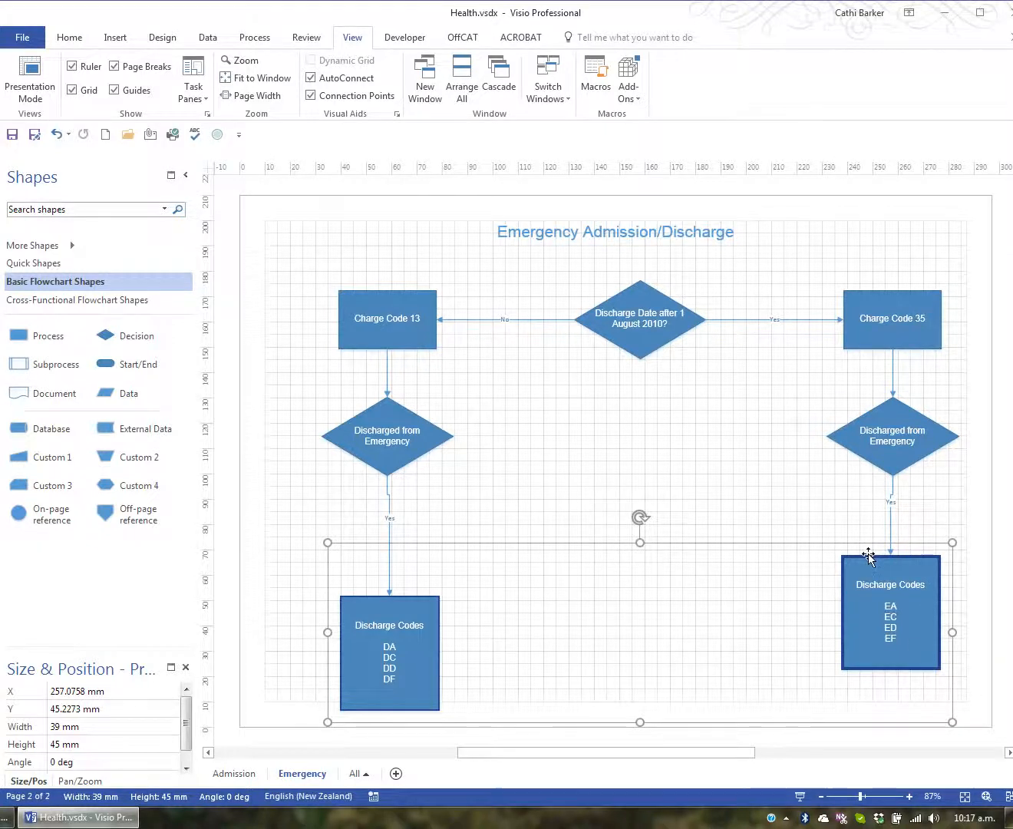
left_click(69, 40)
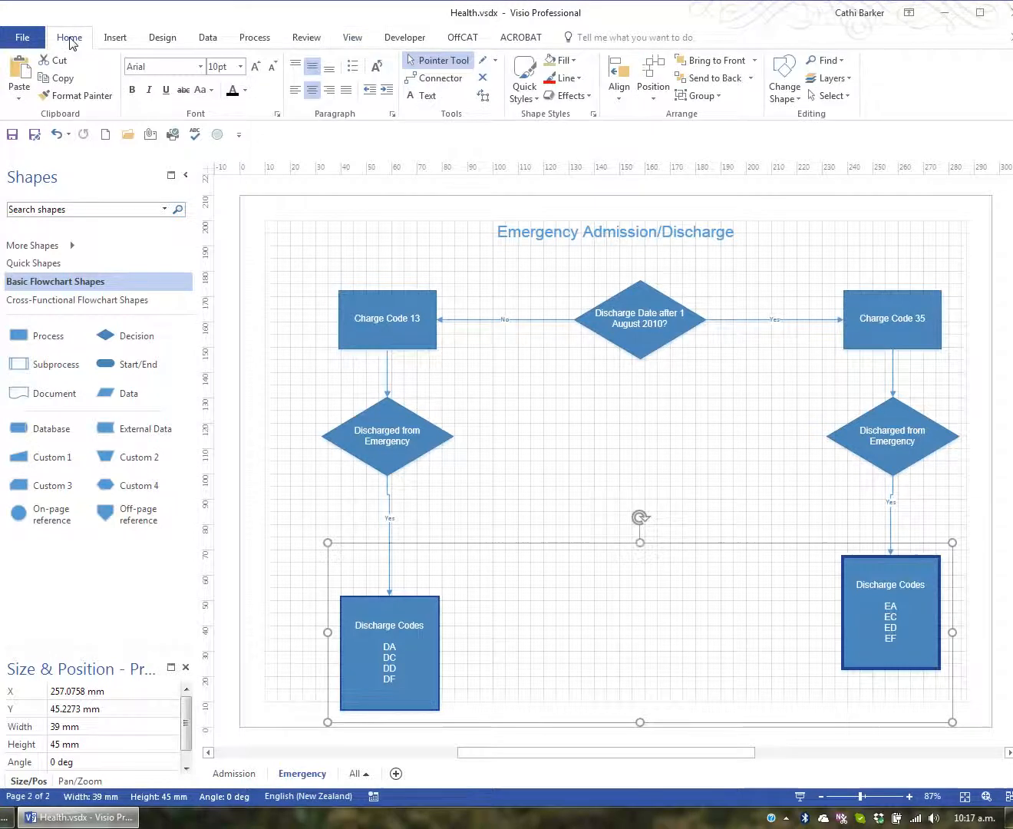
left_click(621, 84)
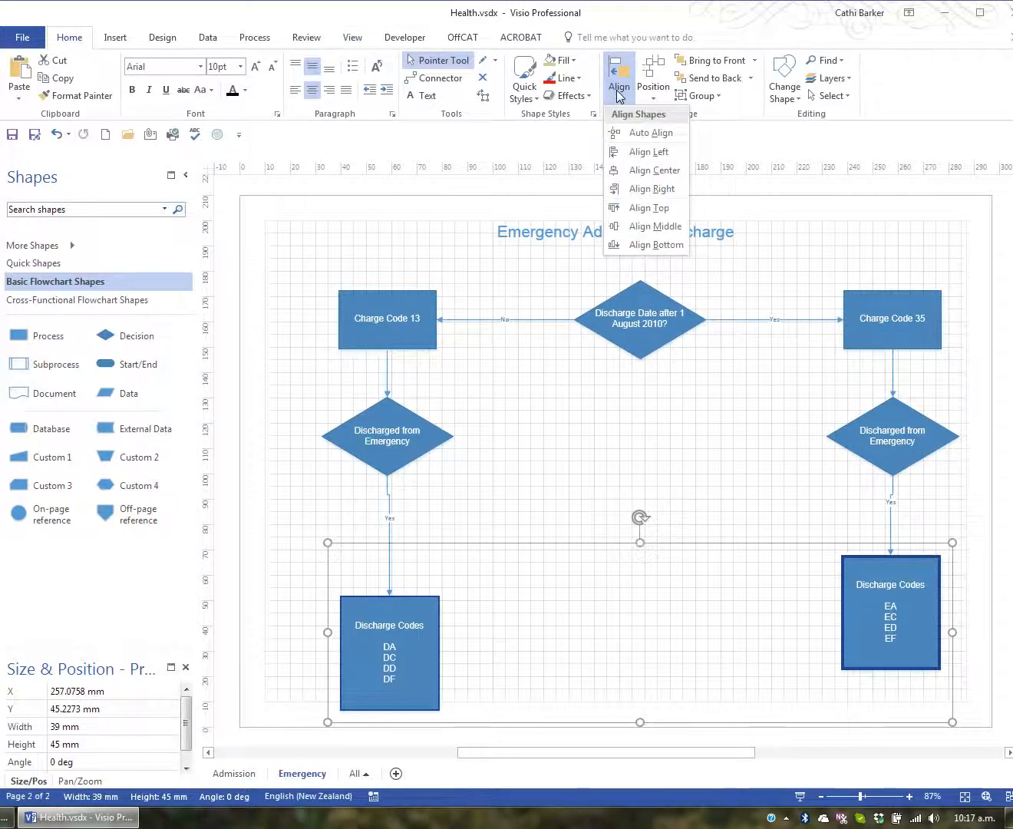
left_click(654, 214)
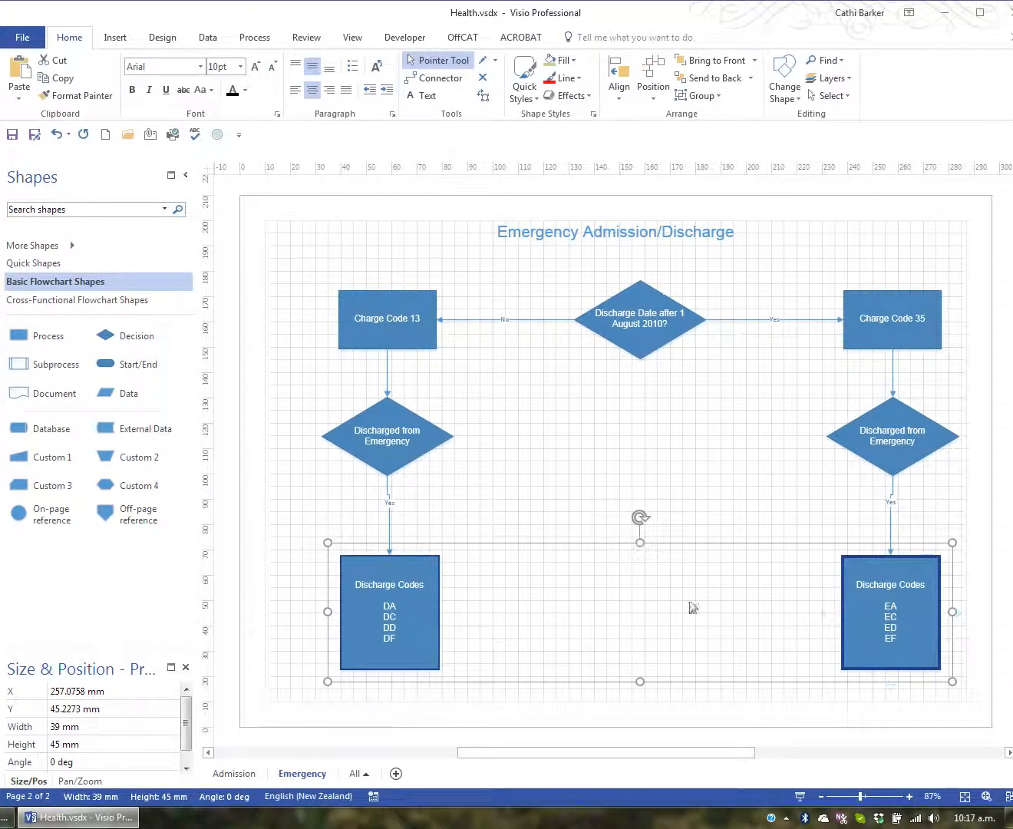
left_click(729, 606)
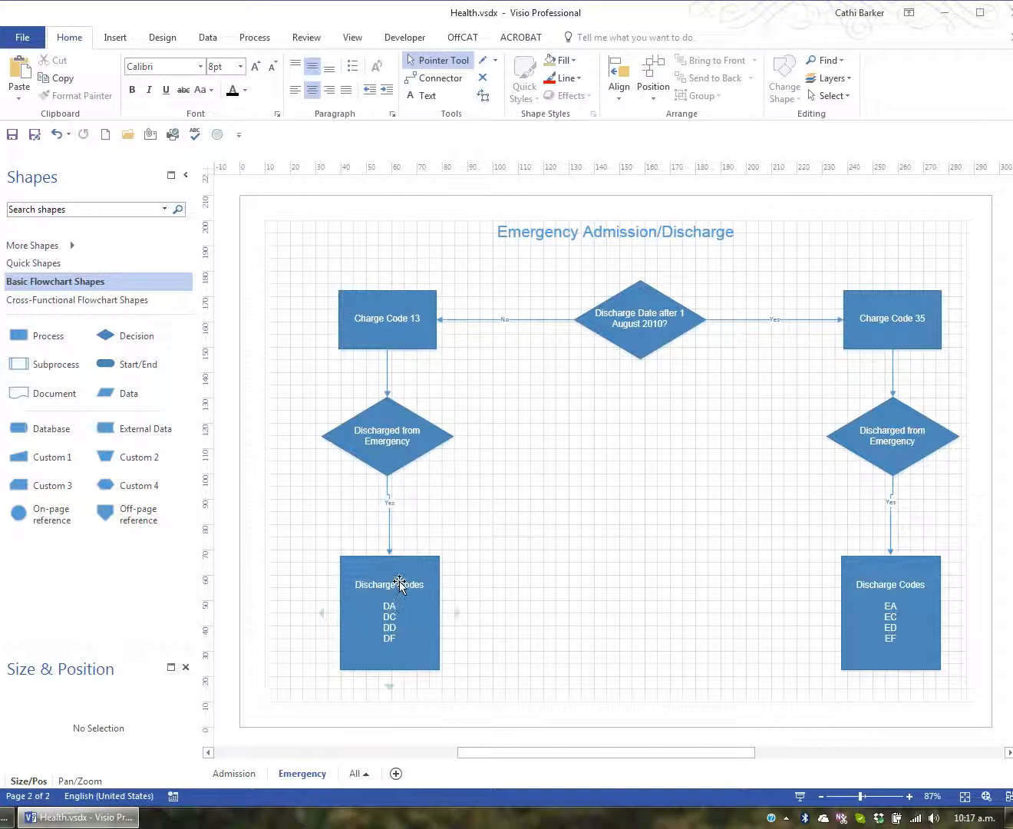
Center-align the DA–DF Discharge Codes box with the Charge Code 13 box and the diamond between them.
left_click_drag(304, 263, 450, 701)
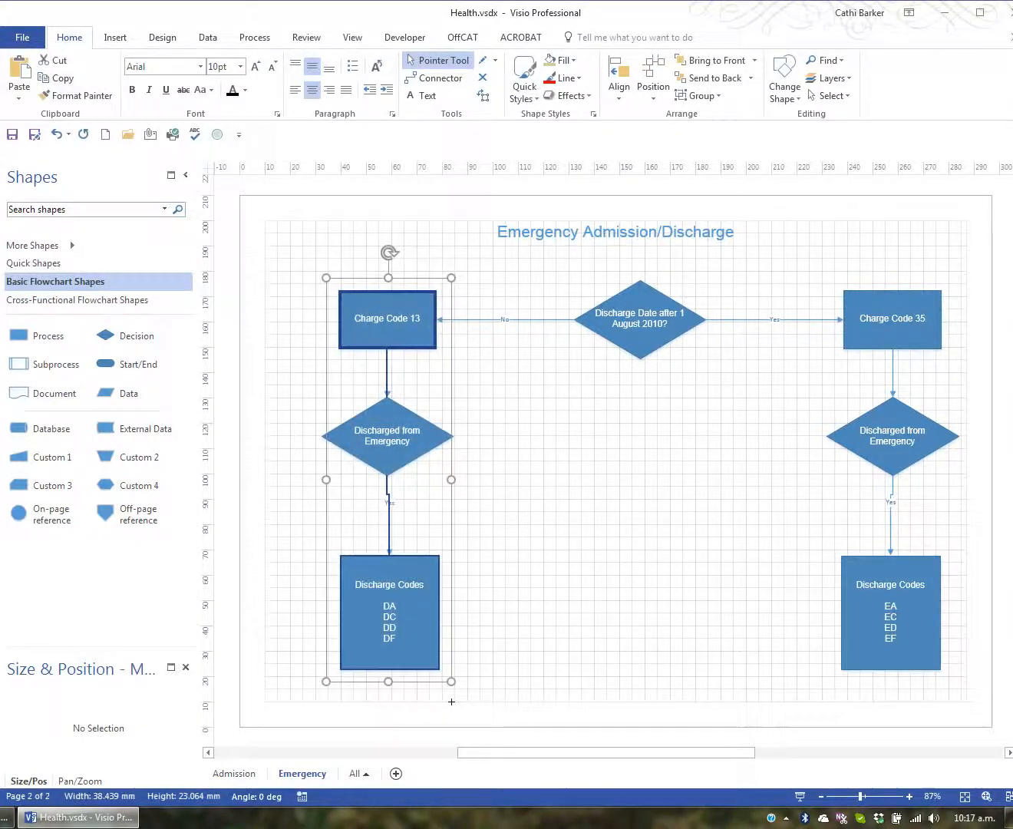
left_click(622, 91)
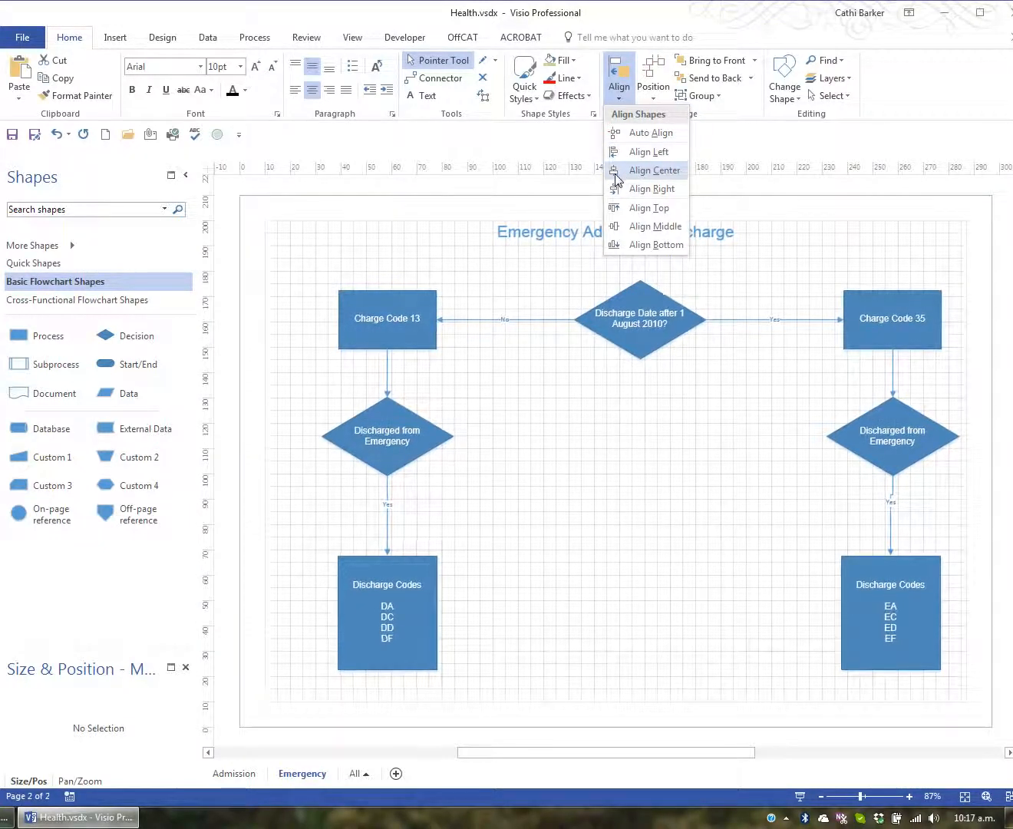
left_click(625, 170)
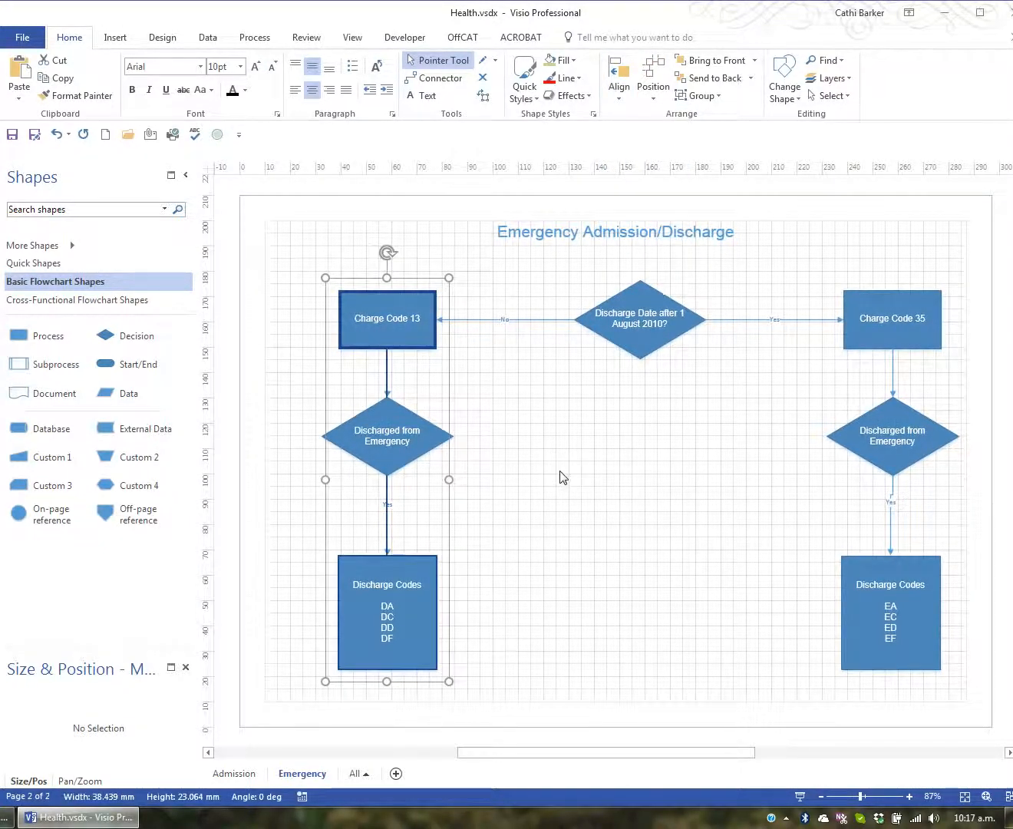
Try to center the Charge Code 35 column horizontally through the Align Shapes dialog, without including its Discharged from Emergency diamond in the selection.
left_click_drag(818, 233, 954, 697)
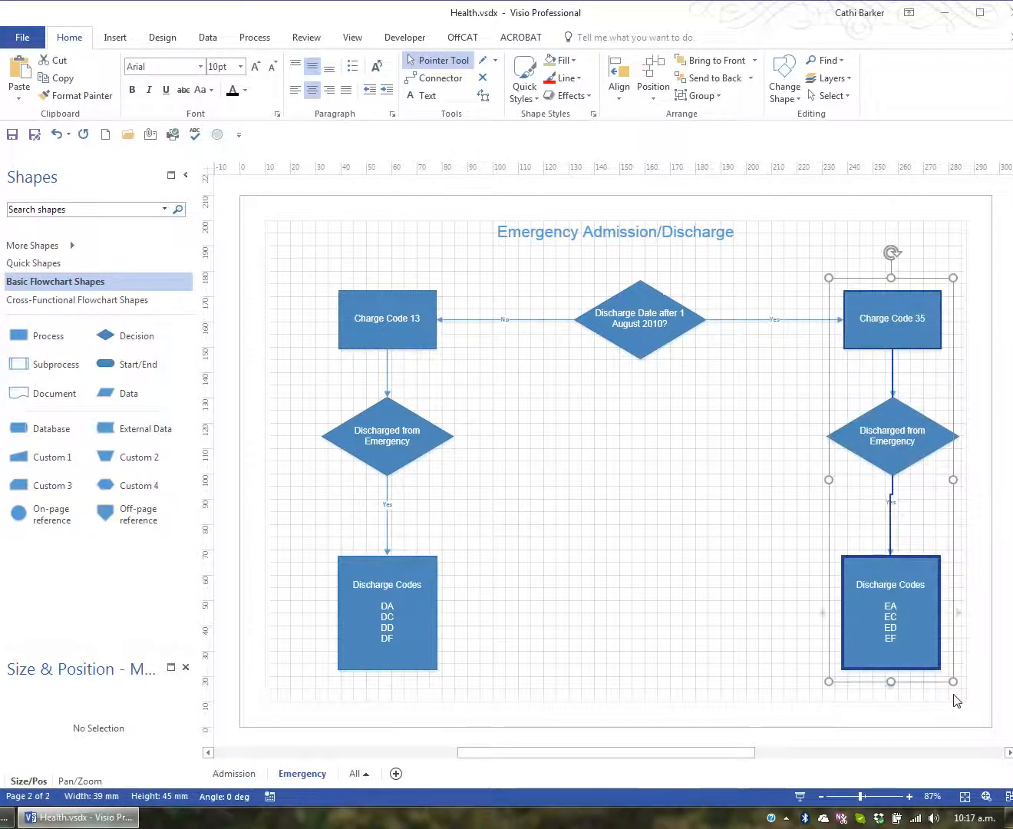
key("F8")
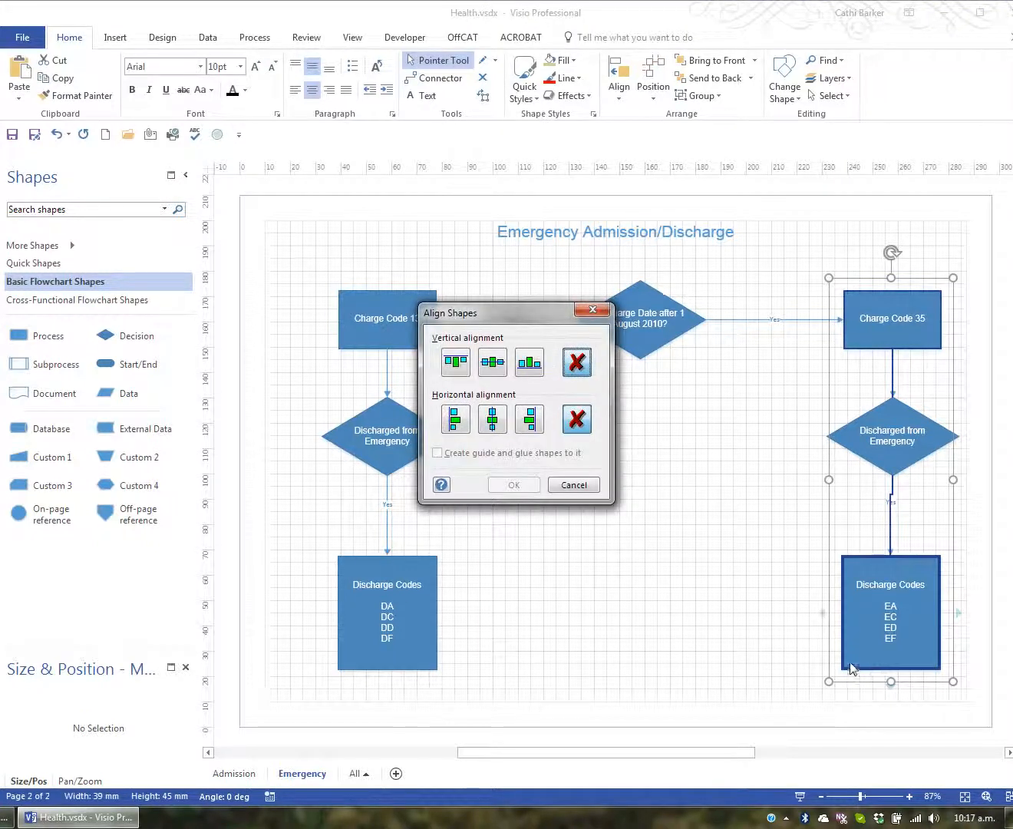
left_click(494, 424)
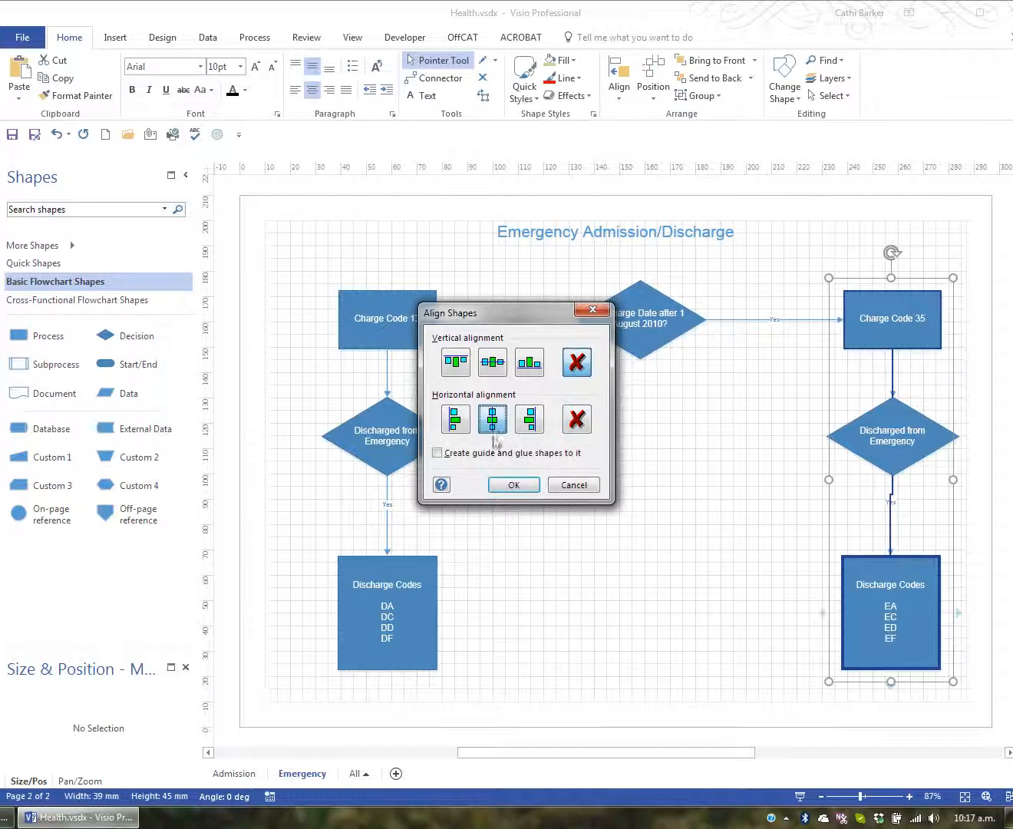
left_click(508, 486)
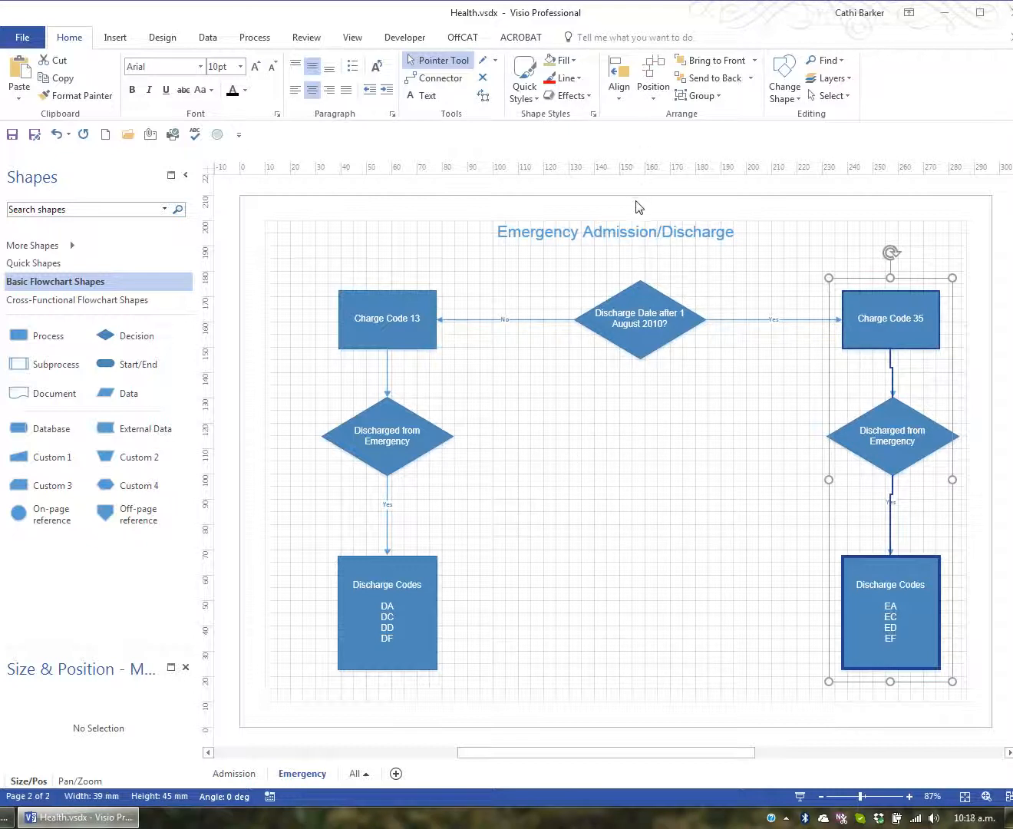
key("F8")
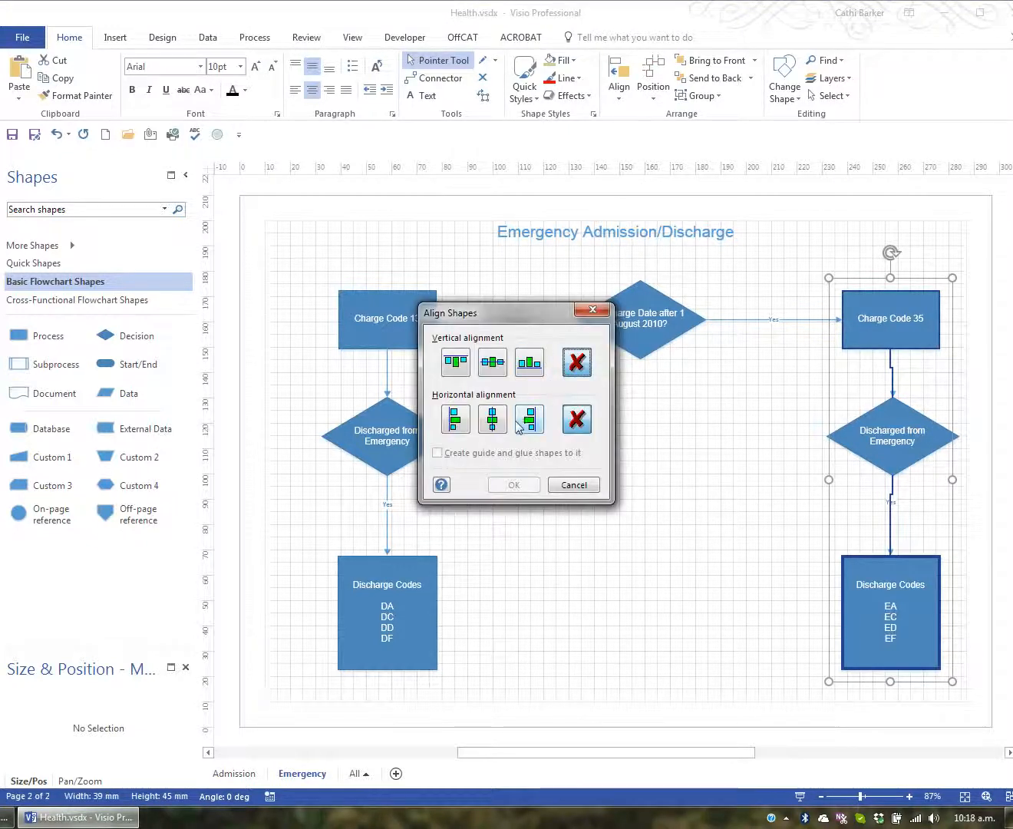
left_click(457, 423)
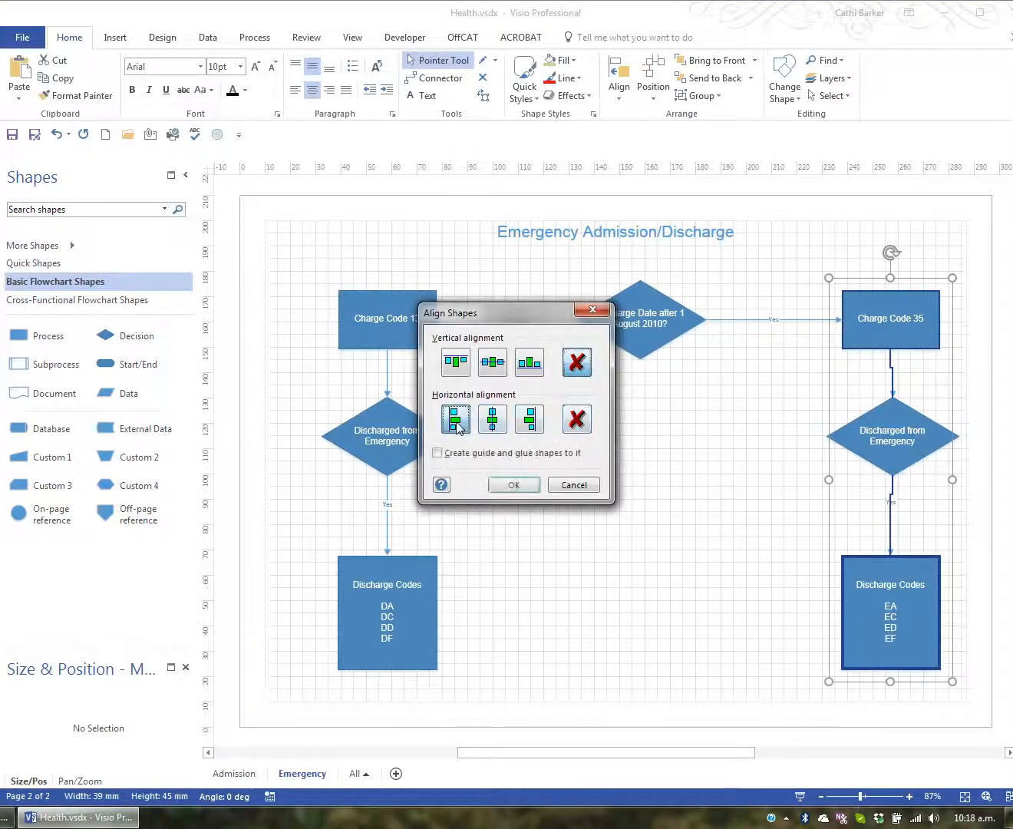
left_click(494, 422)
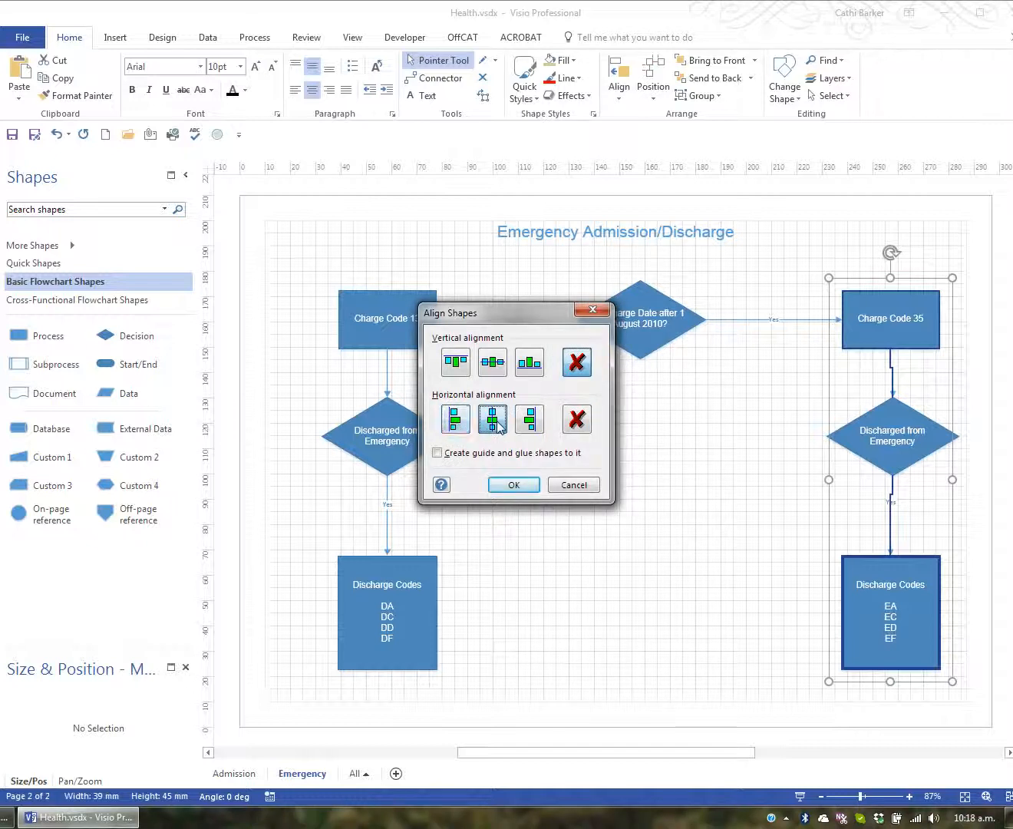
left_click(516, 485)
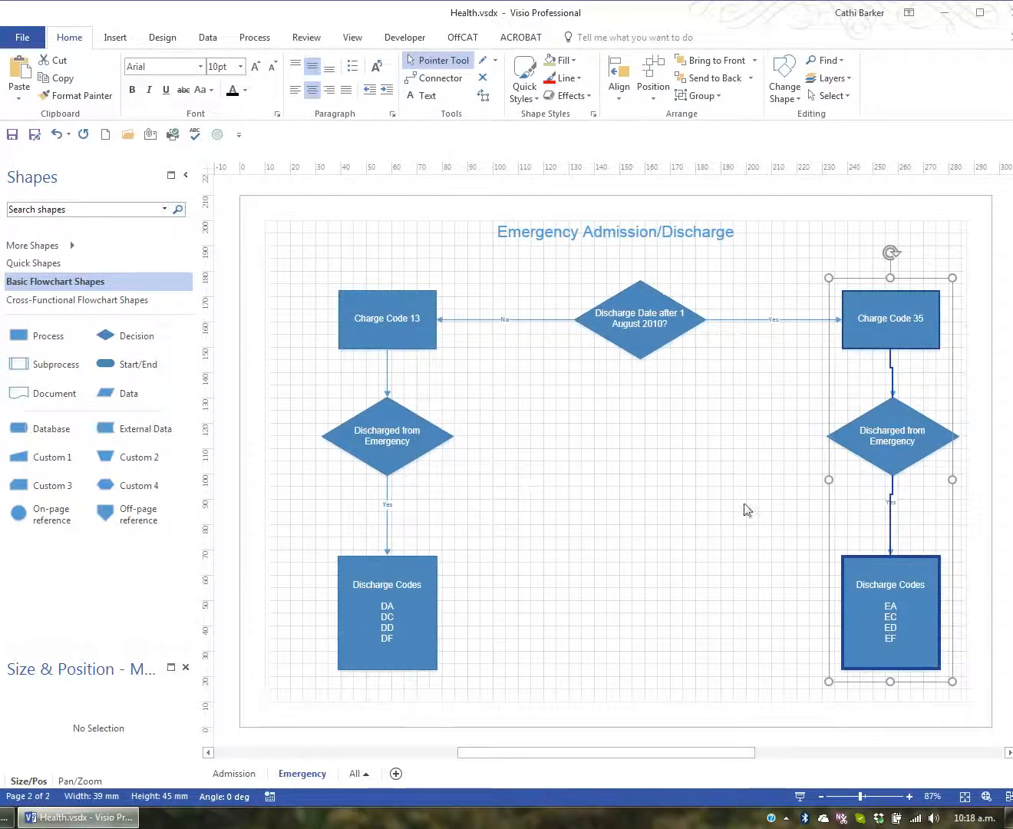
left_click(791, 567)
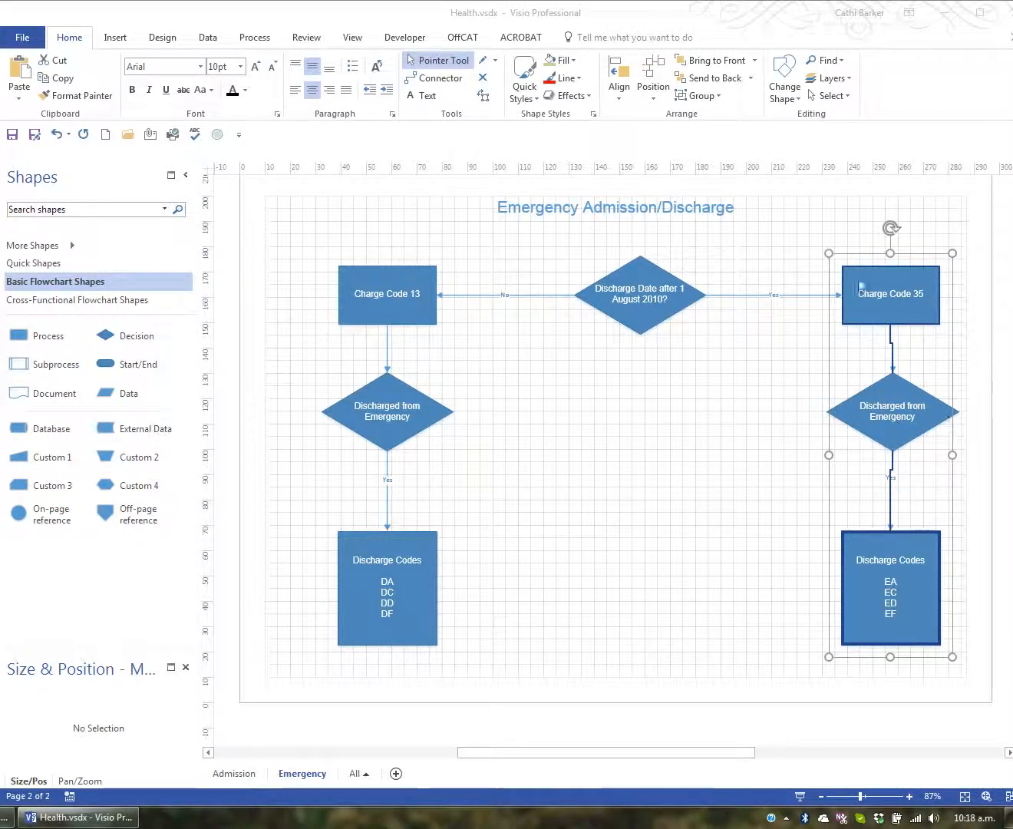
Center the whole Charge Code 35 column horizontally on its Discharged from Emergency diamond with Align Shapes.
left_click(757, 215)
left_click(787, 234)
left_click_drag(753, 213, 981, 691)
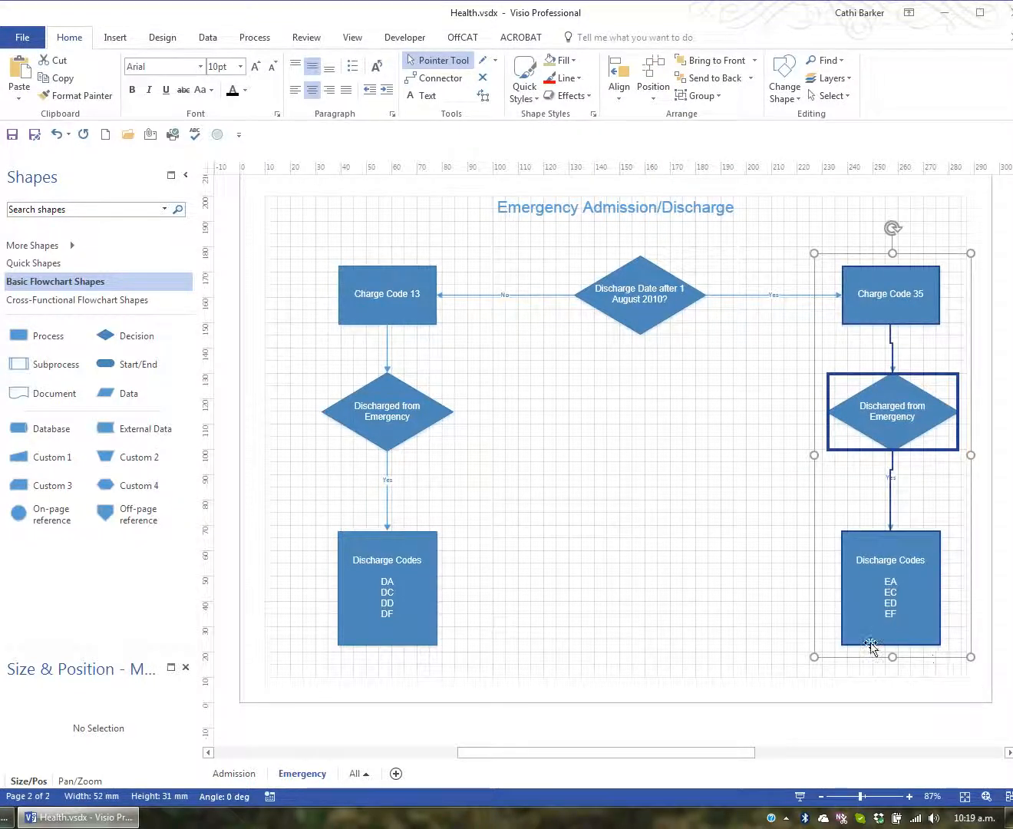
key("F8")
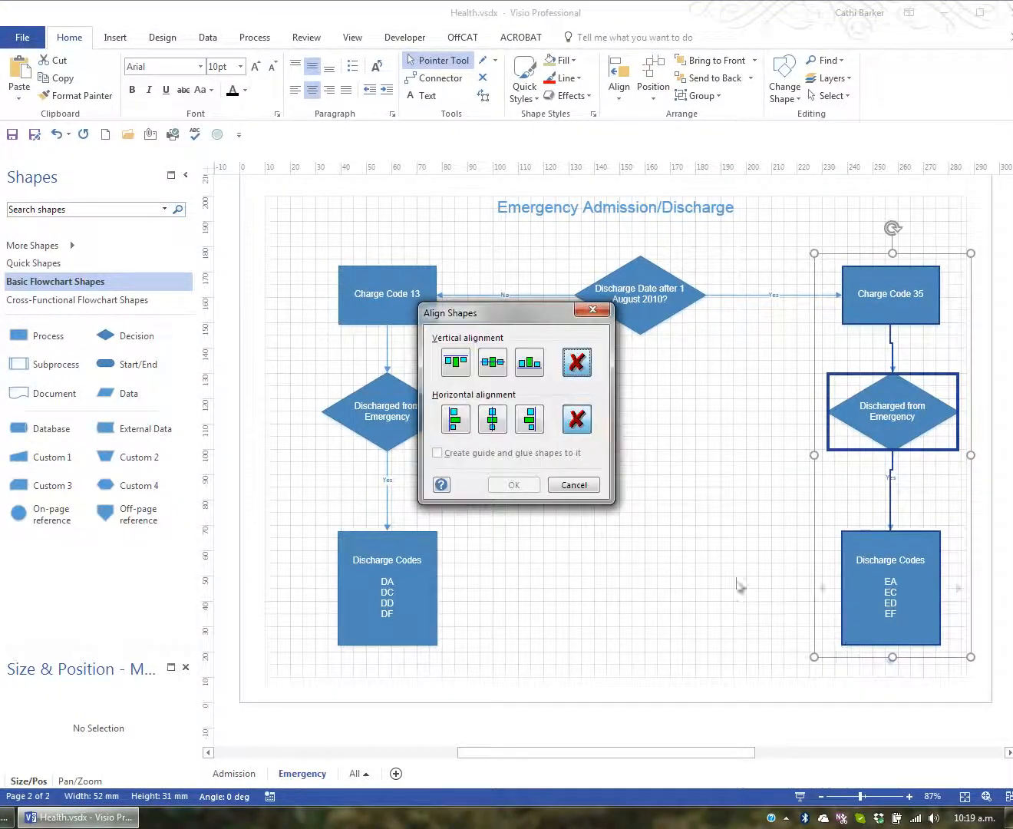
left_click(499, 419)
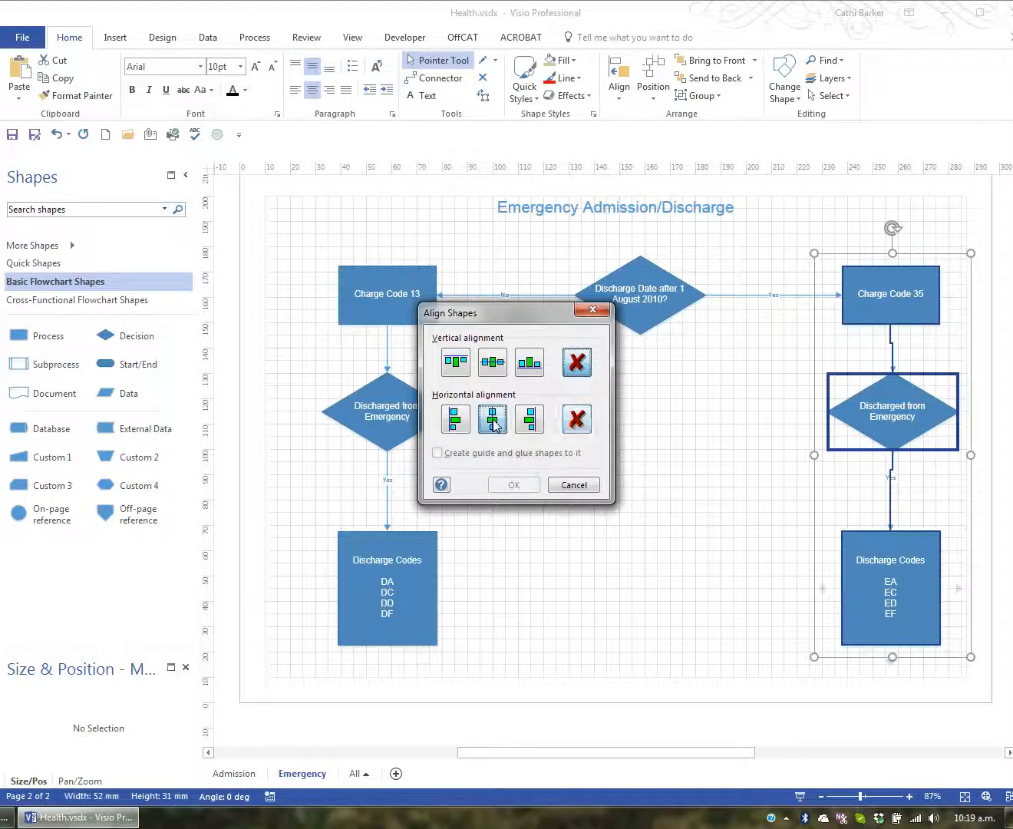
left_click(515, 484)
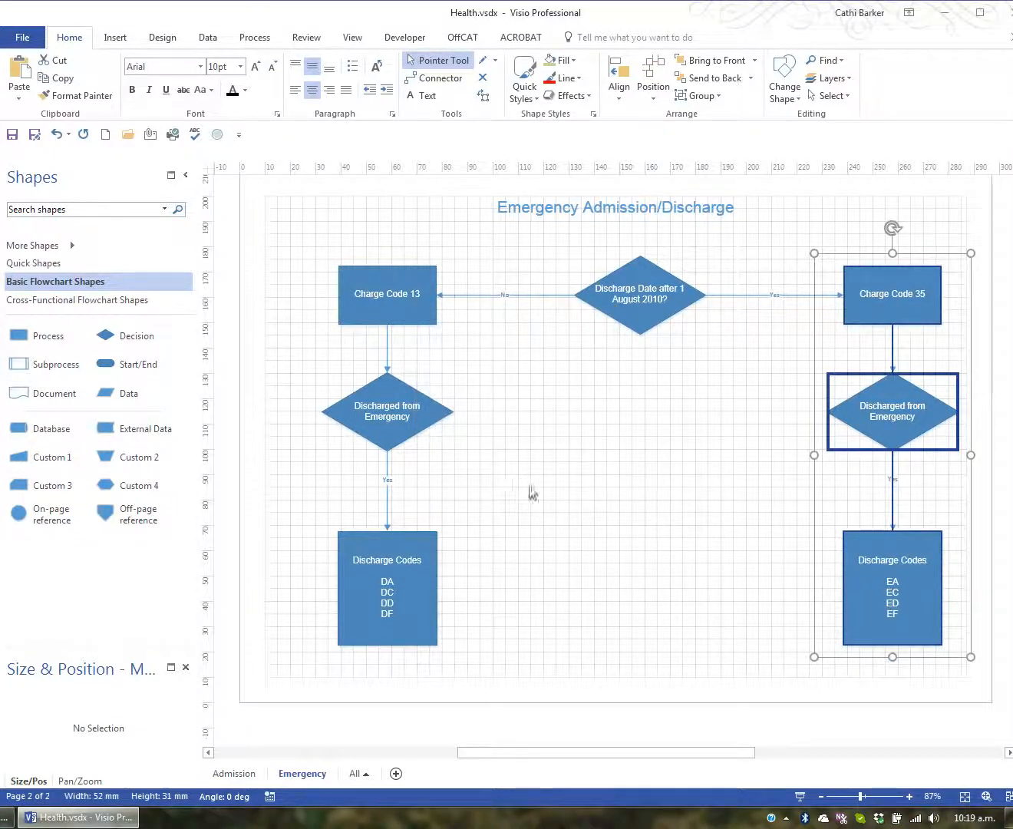
left_click(704, 577)
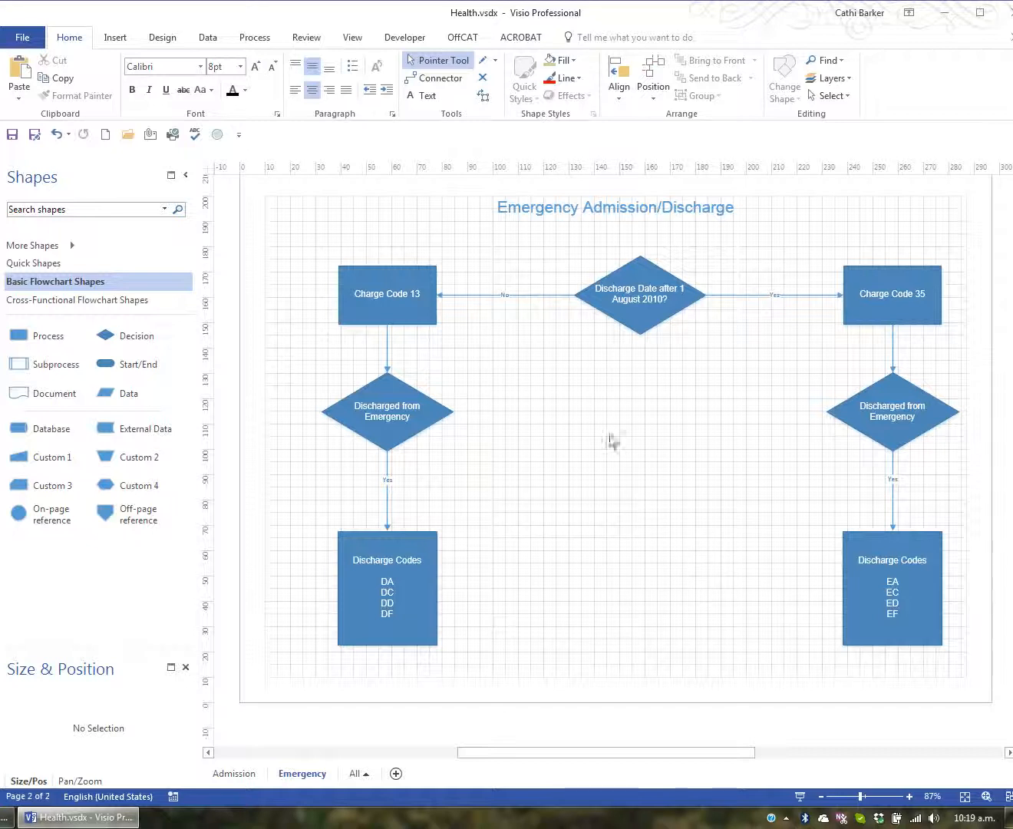
Align the Charge Code 13 box, Discharge Date decision and Charge Code 35 box vertically by their middles with Align Shapes.
left_click_drag(279, 237, 961, 343)
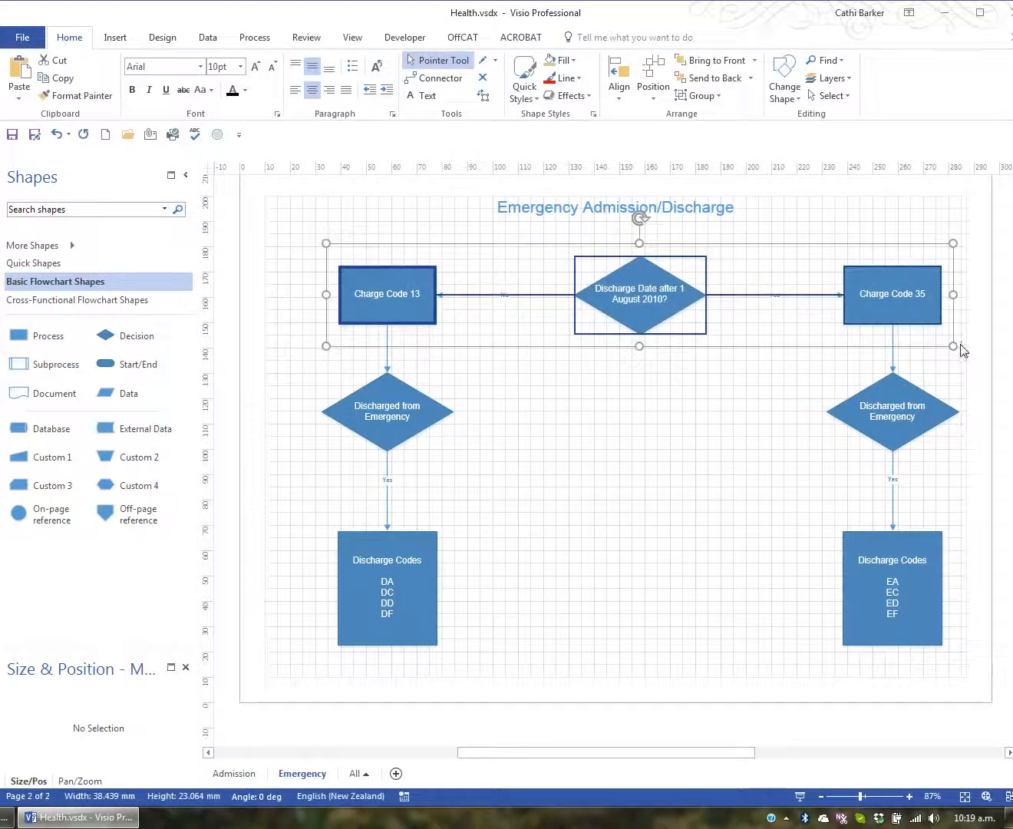
key("F8")
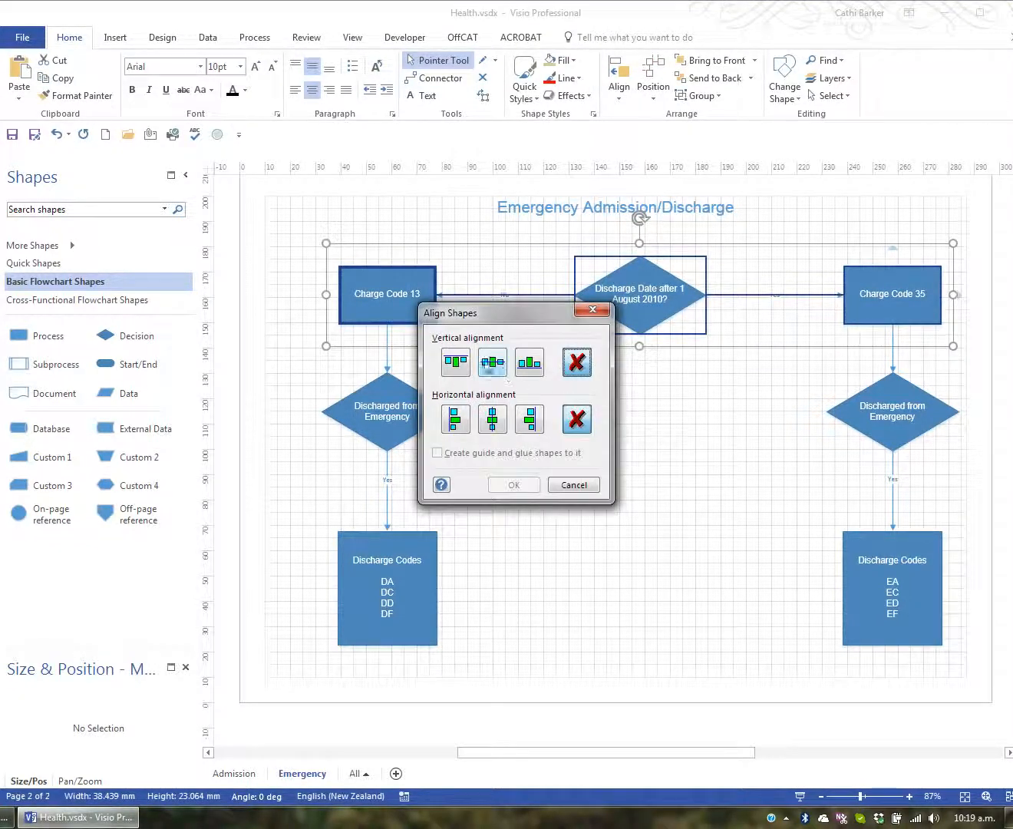
left_click(494, 364)
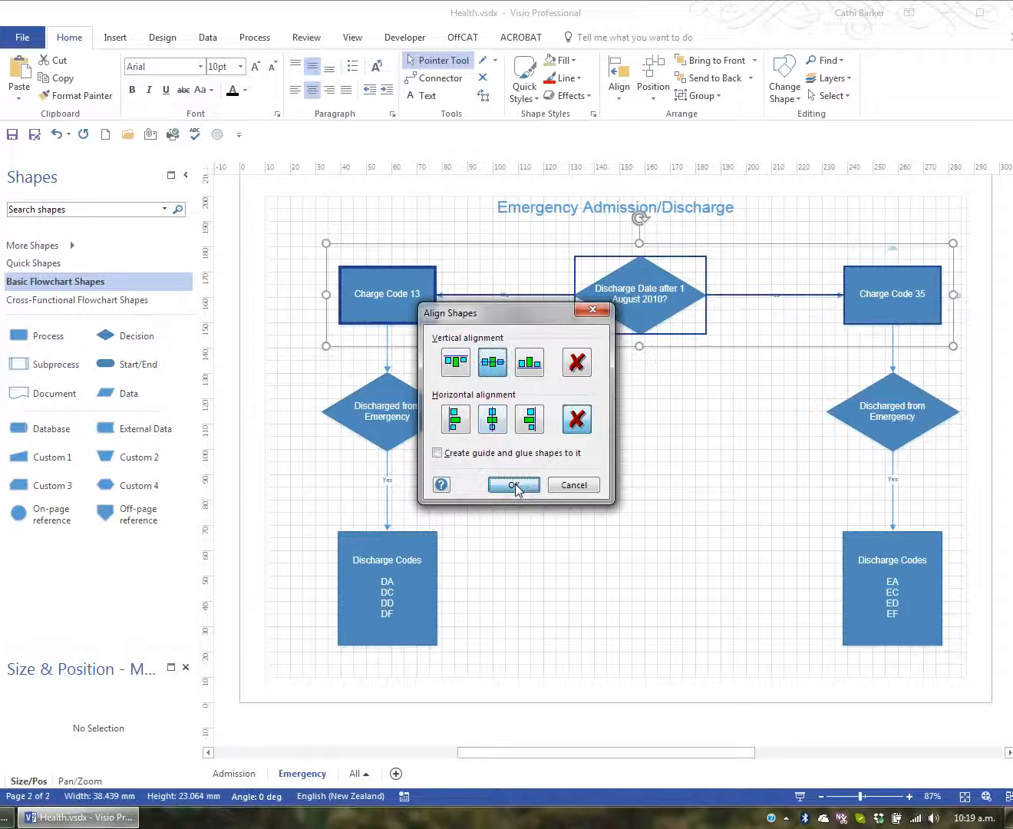
left_click(513, 485)
left_click(598, 492)
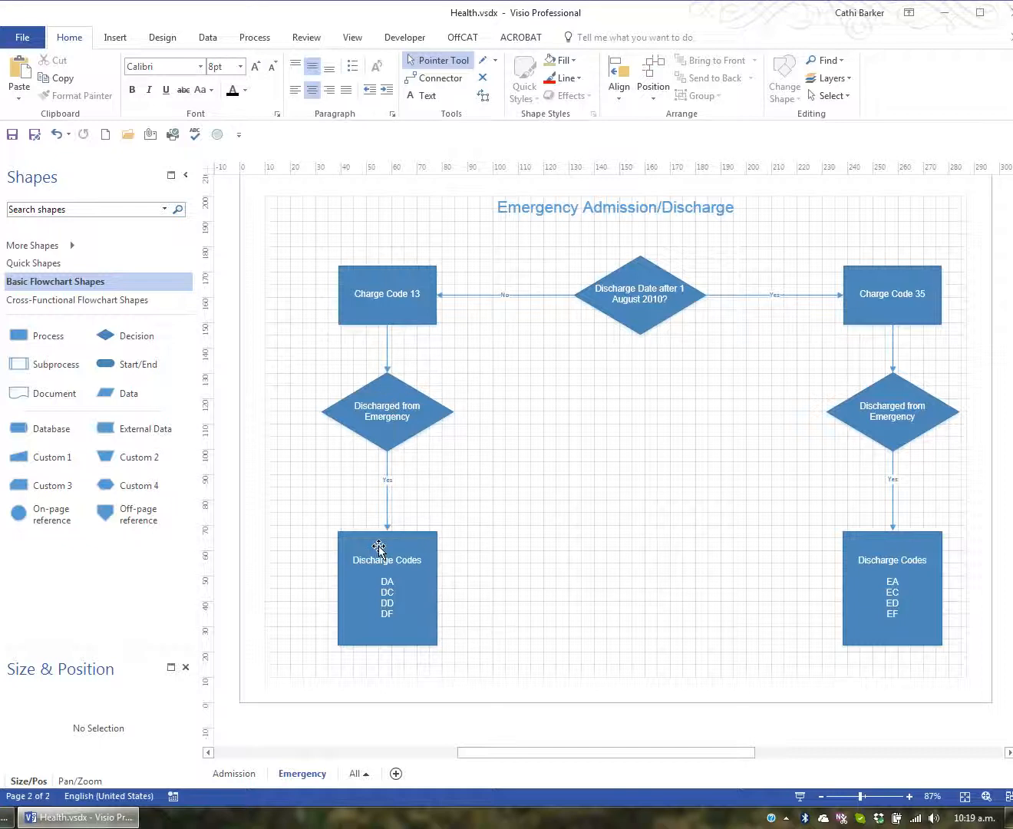
Distribute the three shapes of the Charge Code 13 column vertically.
left_click_drag(267, 222, 489, 671)
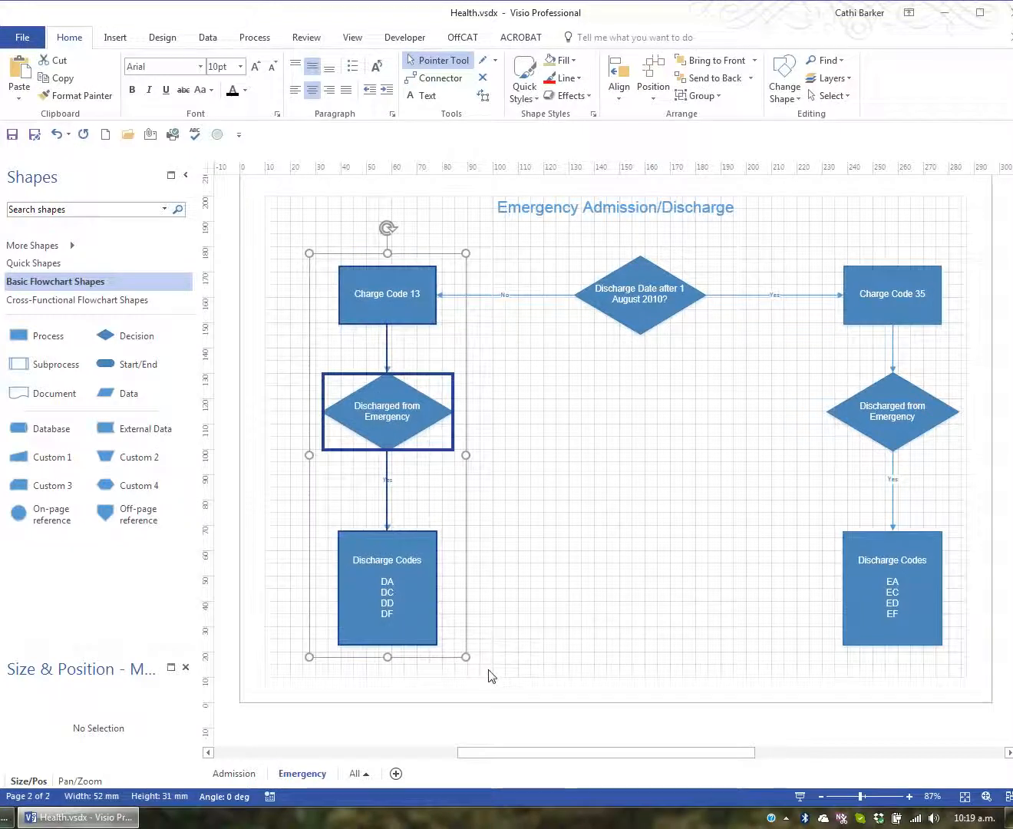
left_click(654, 97)
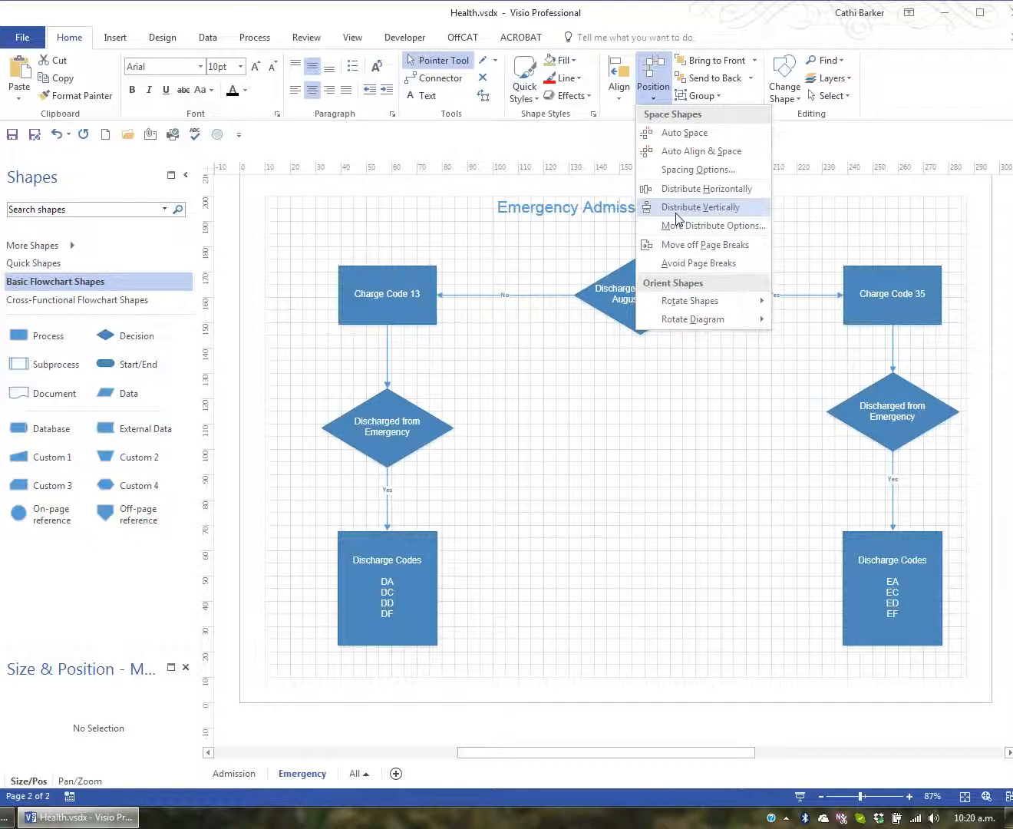
left_click(675, 209)
Distribute the three shapes of the Charge Code 35 column vertically.
left_click_drag(799, 222, 968, 653)
left_click(652, 77)
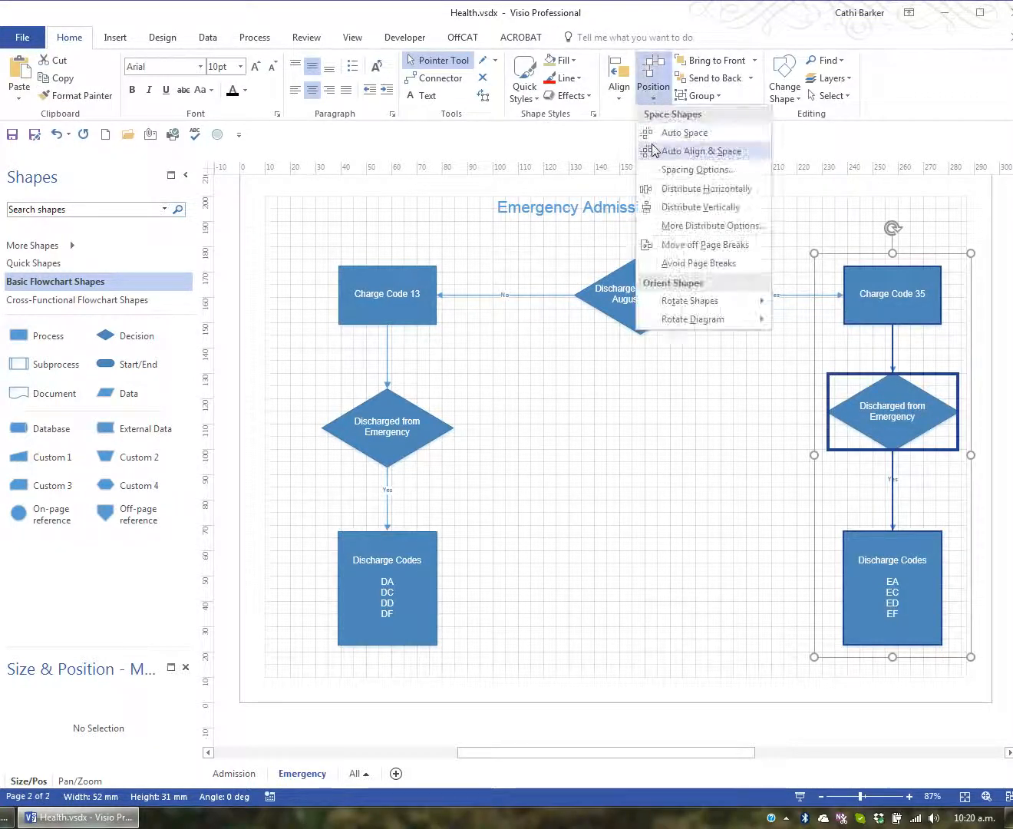
left_click(671, 207)
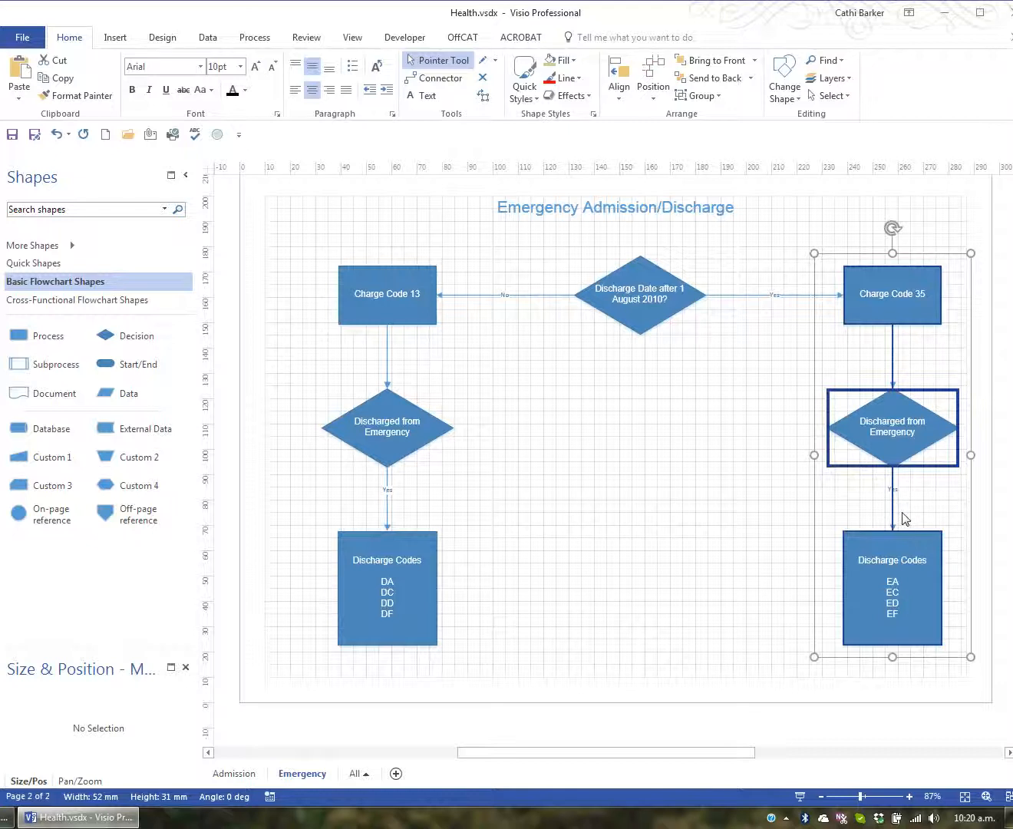
left_click(683, 433)
Distribute the Charge Code 13 box, Discharge Date decision and Charge Code 35 box horizontally.
left_click_drag(280, 233, 938, 352)
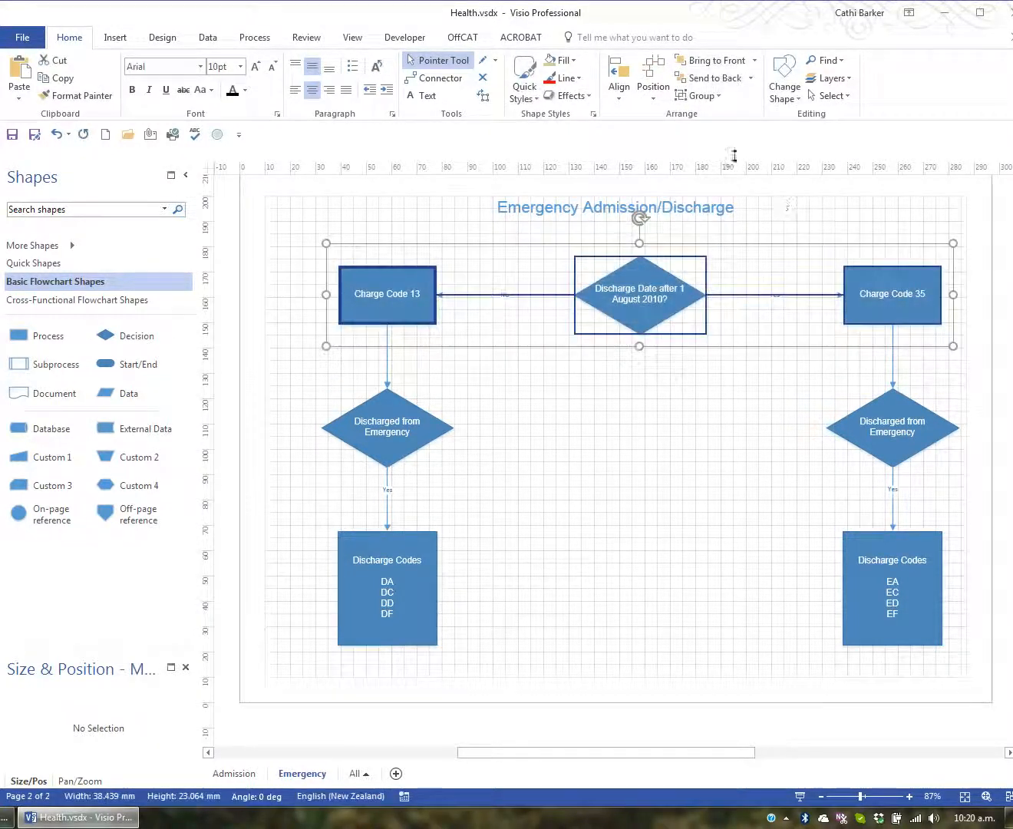
left_click(653, 85)
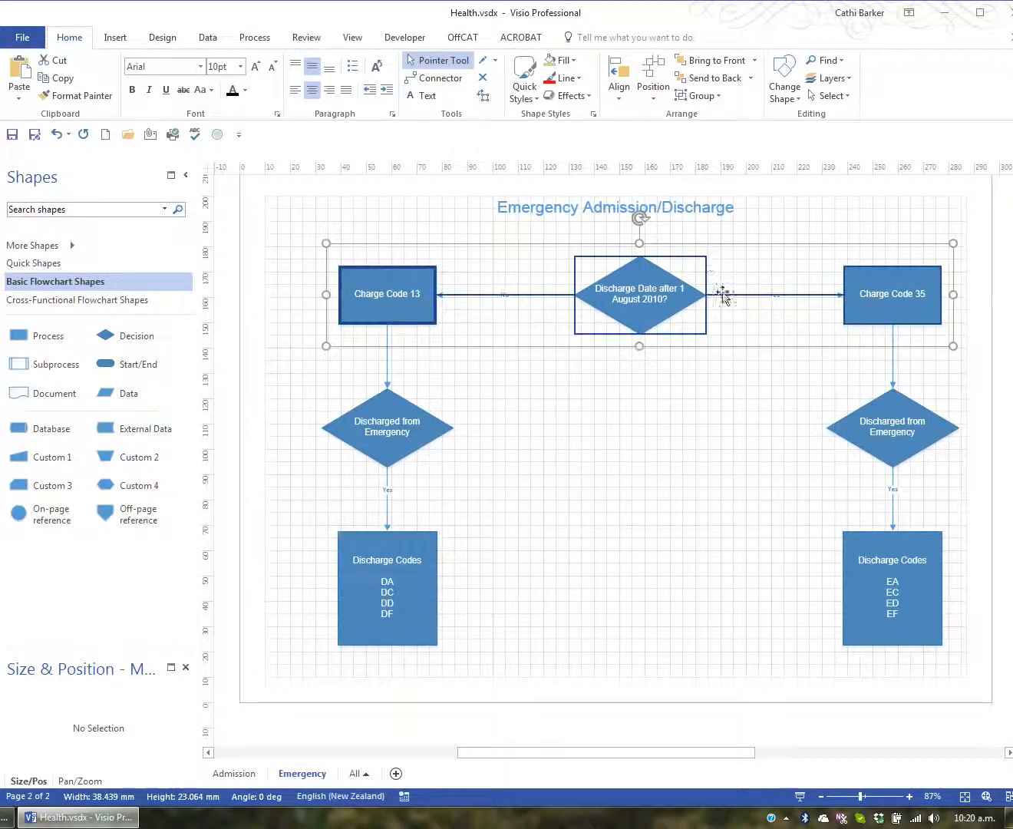
left_click(672, 477)
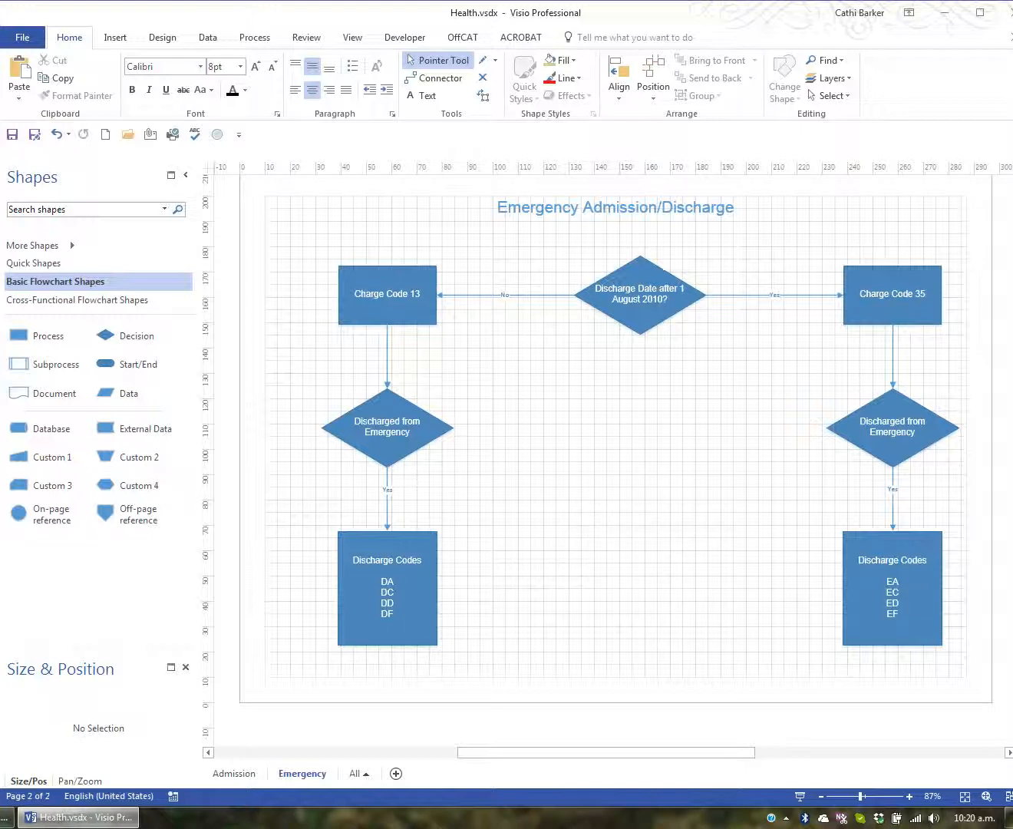
left_click(655, 98)
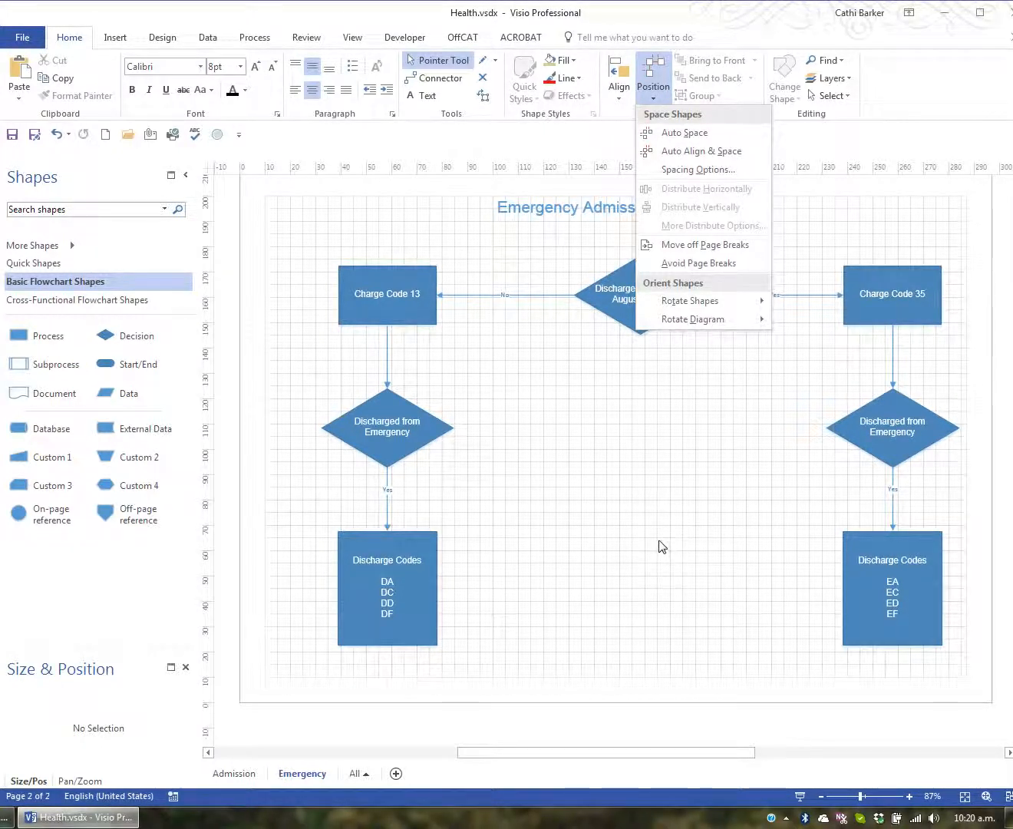
left_click(634, 533)
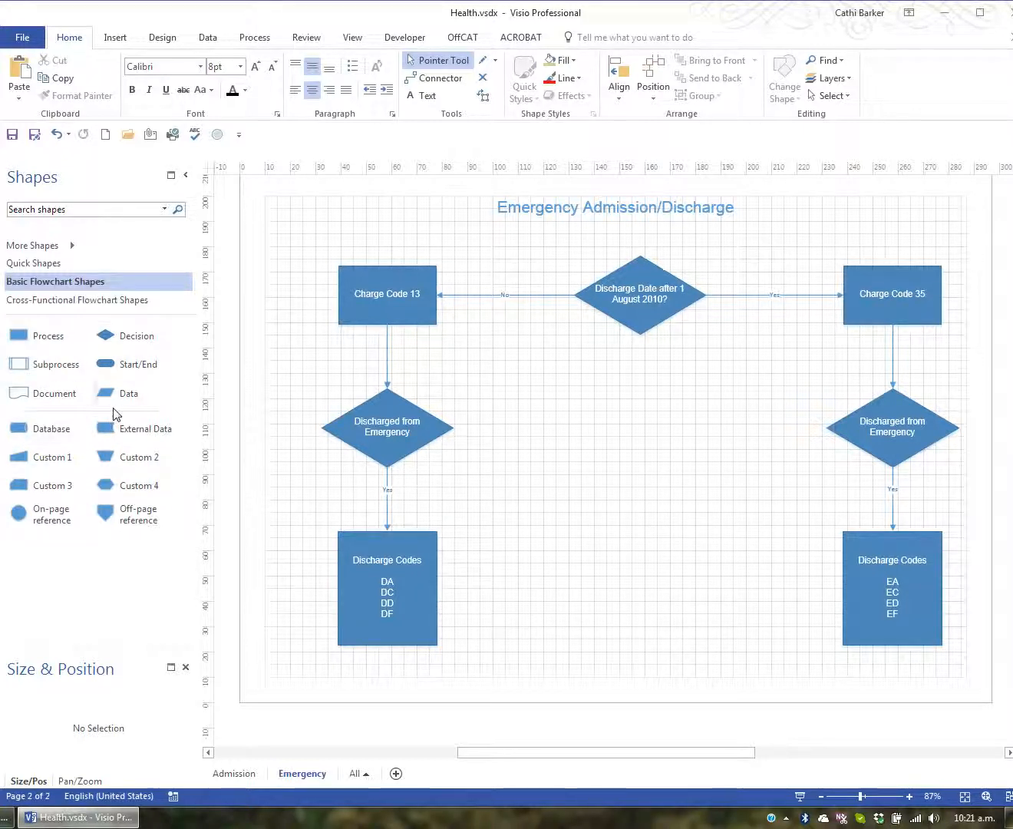
Place a Process shape about 57 by 34 mm in the empty centre and a smaller one labelled WBS inside its lower-right corner.
left_click_drag(50, 336, 565, 553)
left_click_drag(52, 341, 677, 538)
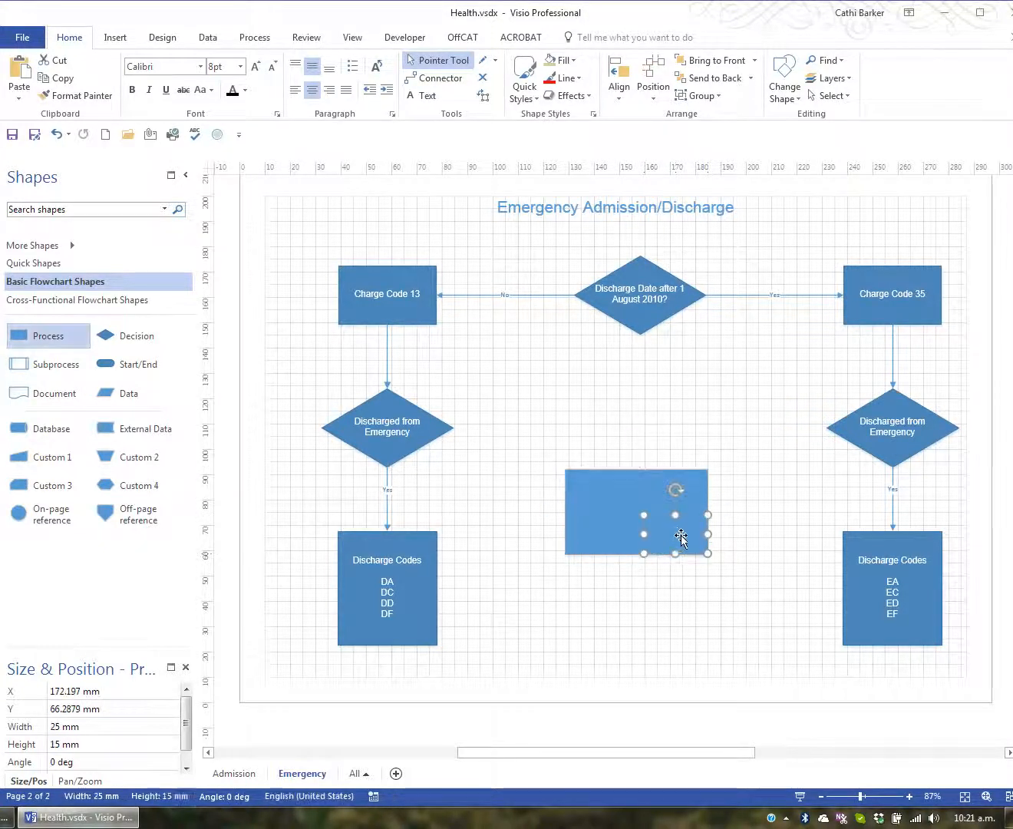
type("WBS")
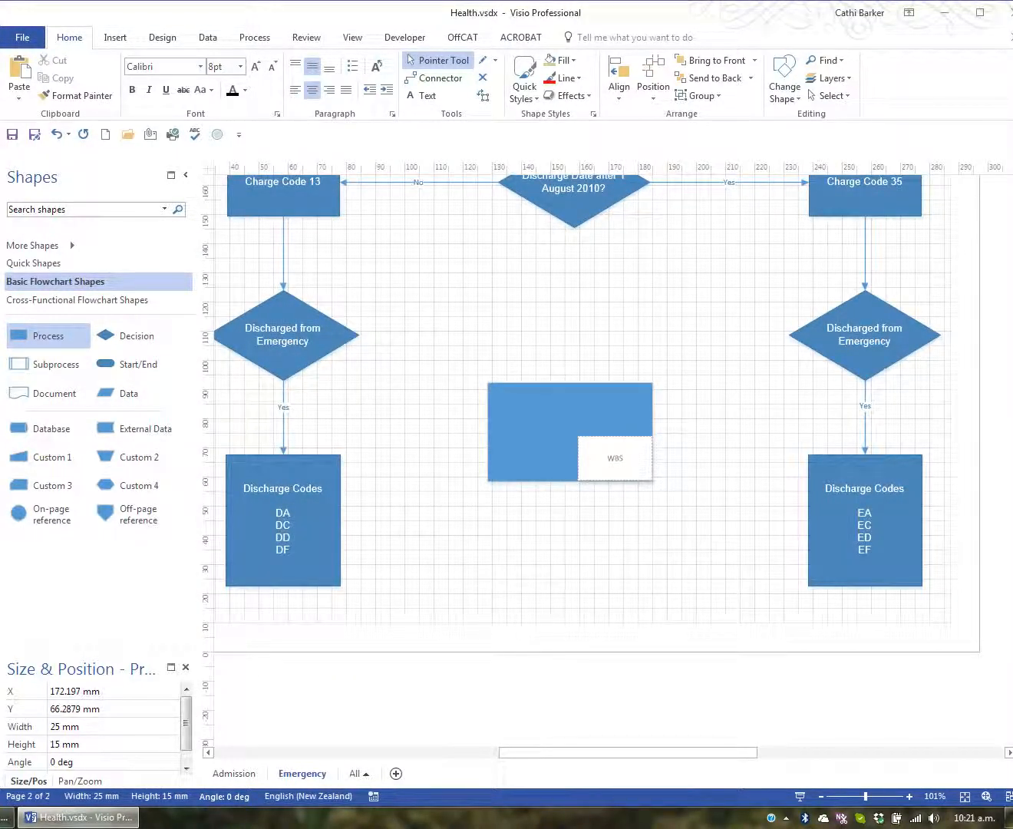
Enlarge the WBS label in the small Process shape to 14 pt.
key("ctrl+a")
key("ctrl+shift+period")
key("ctrl+shift+period")
key("ctrl+shift+period")
key("ctrl+shift+period")
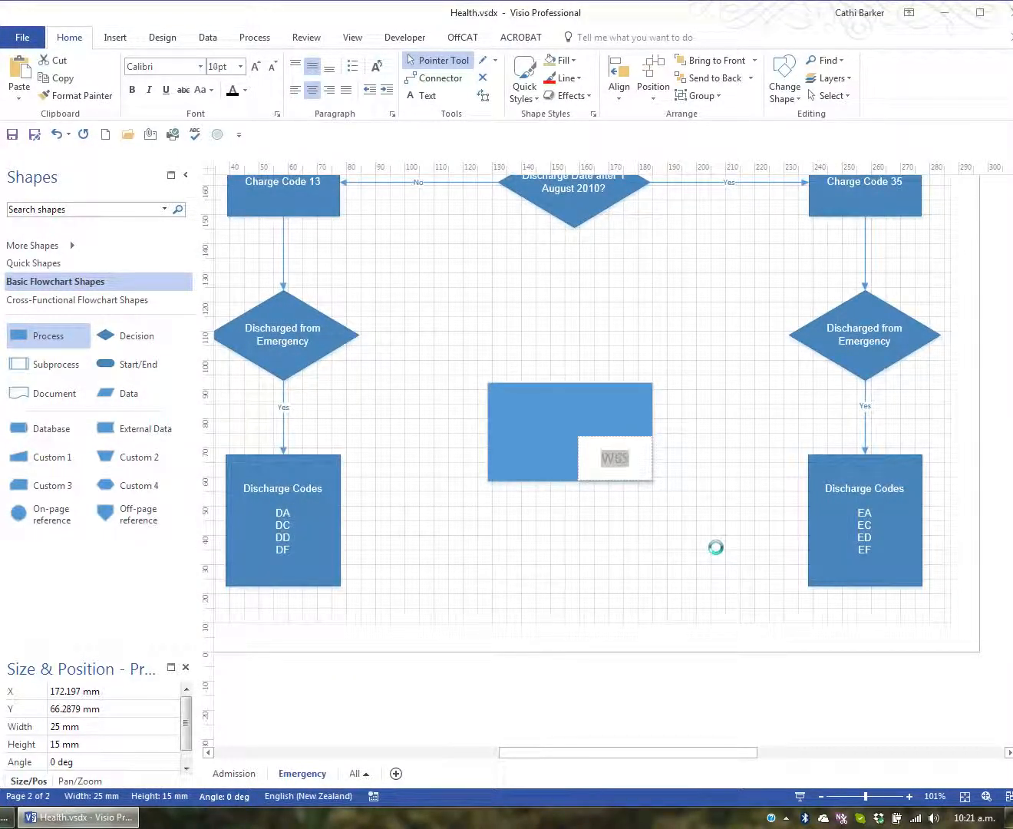
key("Escape")
left_click(715, 553)
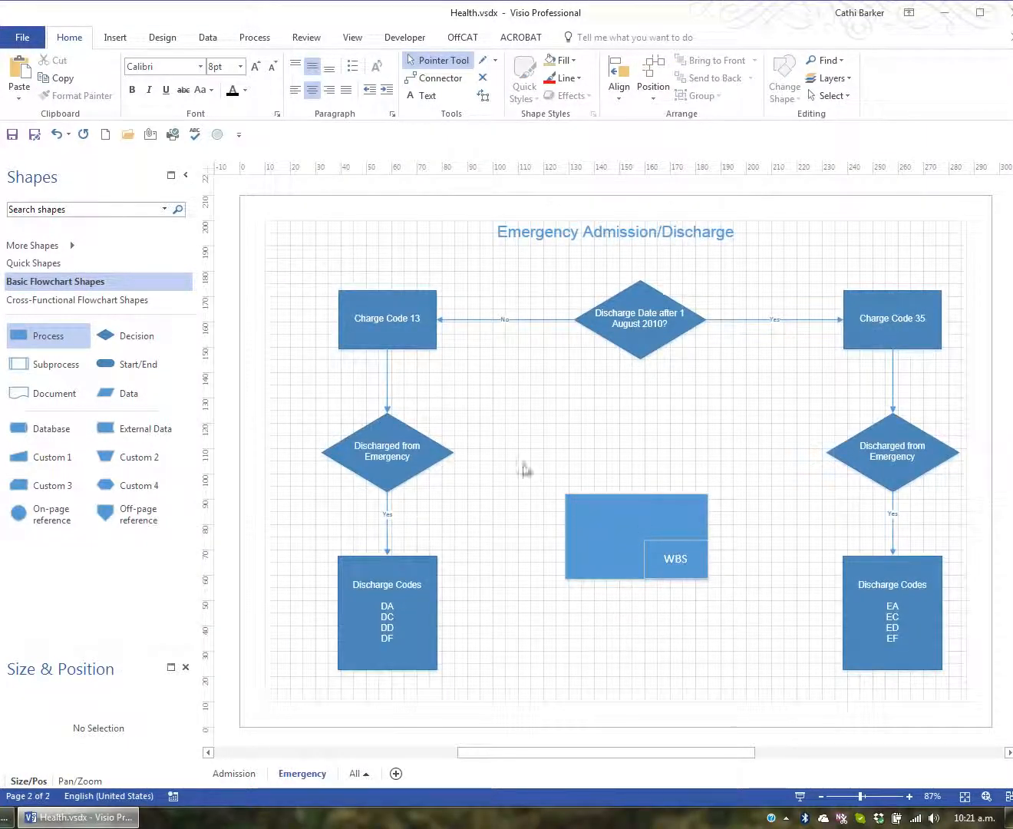
Group the large Process shape with the WBS box and shrink the group to about 43 by 26 mm.
left_click_drag(509, 460, 764, 610)
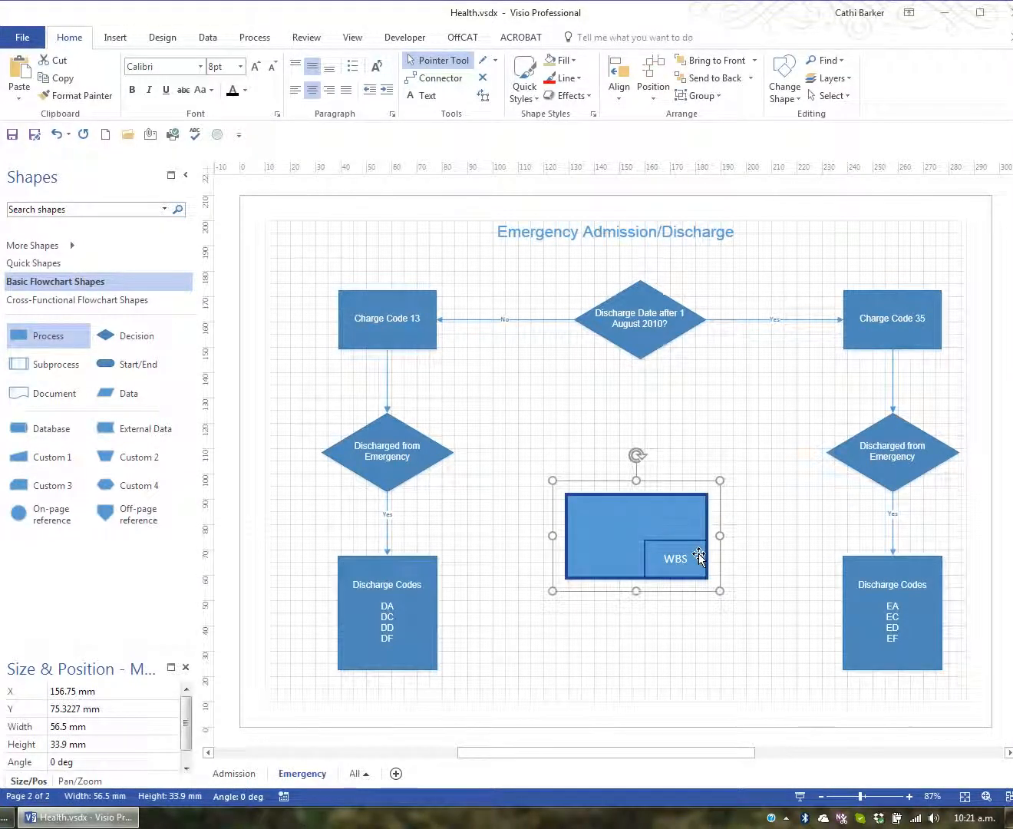
left_click(701, 99)
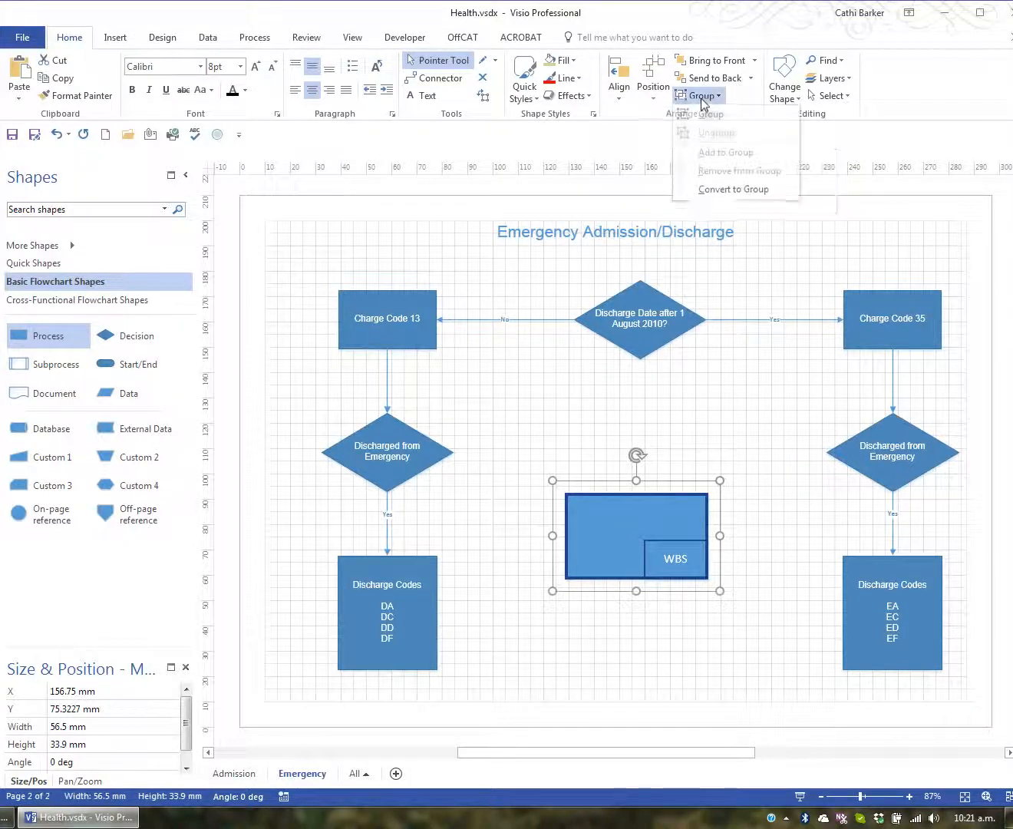
left_click(701, 114)
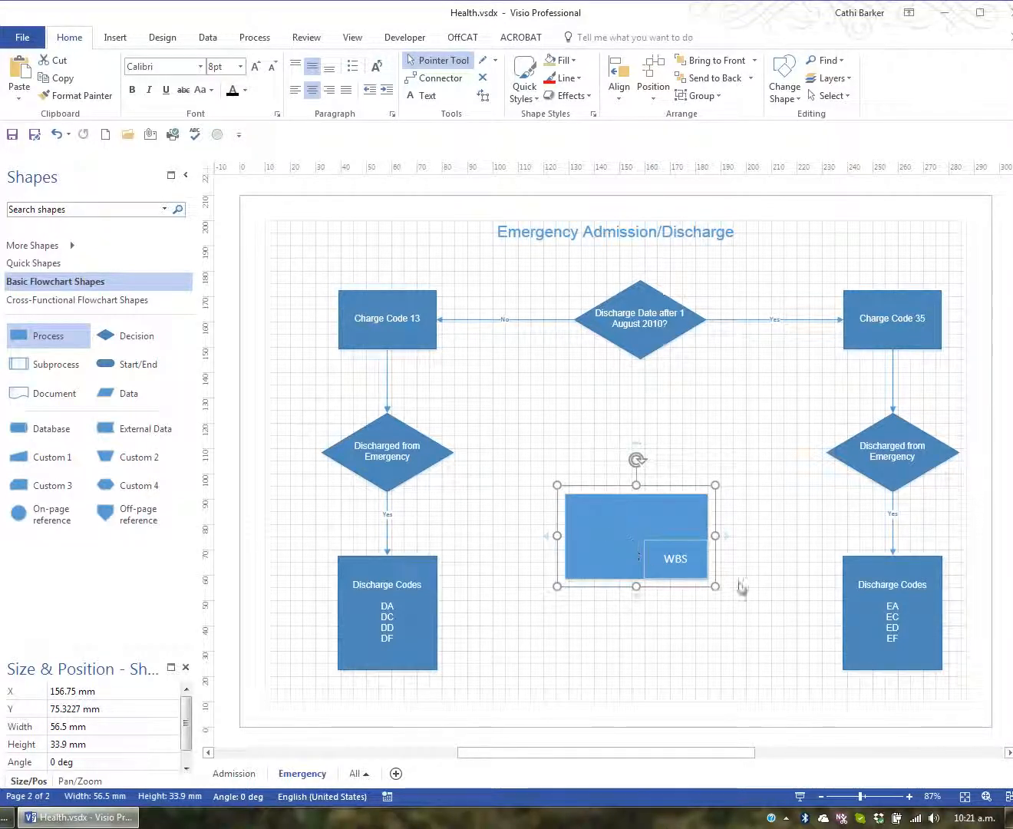
left_click_drag(705, 579, 682, 565)
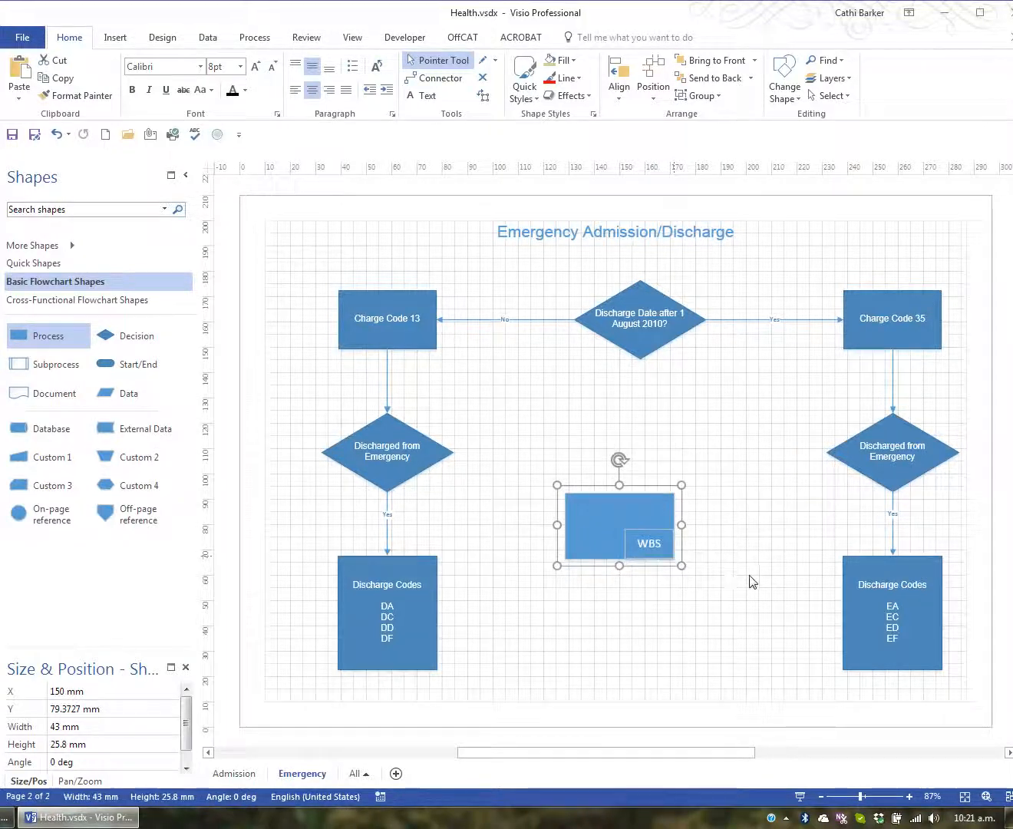
left_click(756, 577)
Ungroup the two Process shapes and move the WBS box clear of the large one, down to its right.
left_click(652, 536)
left_click(700, 96)
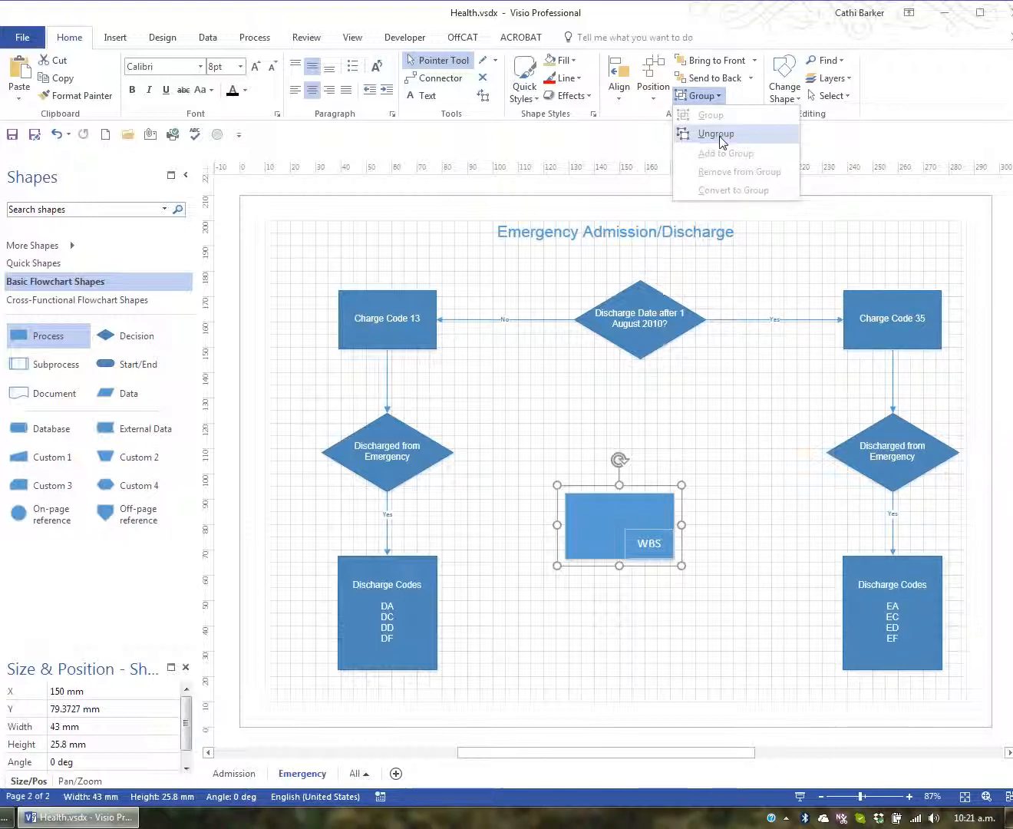
left_click(718, 135)
left_click(771, 538)
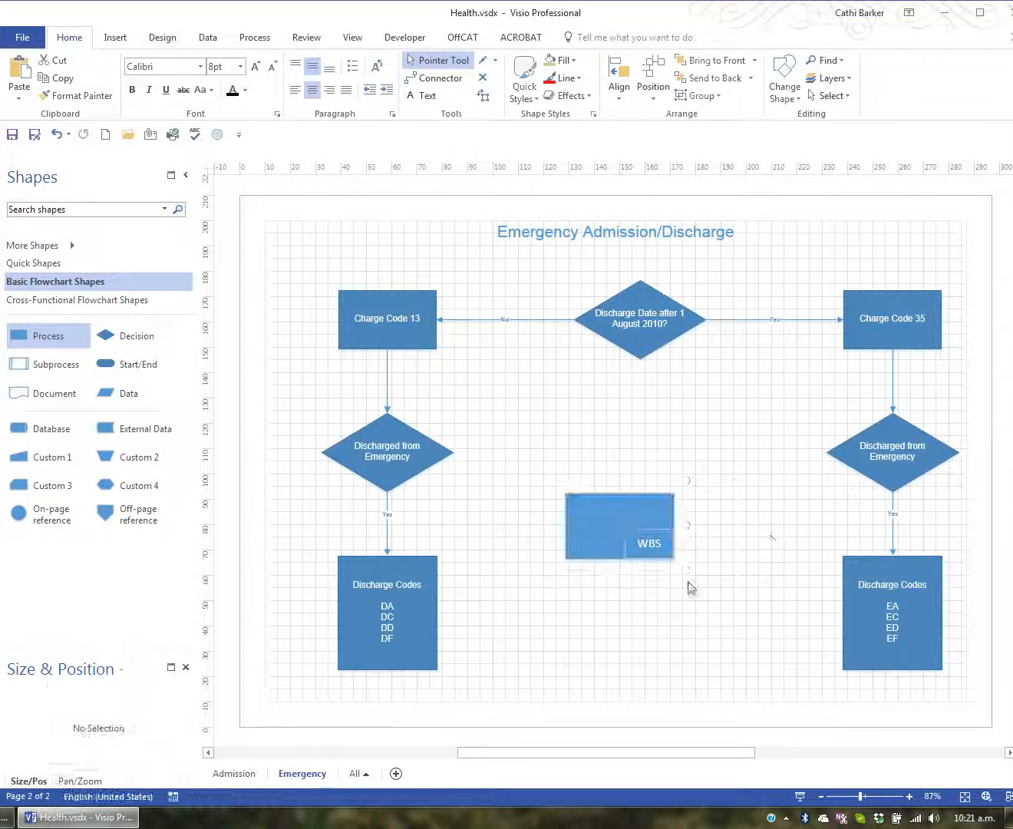
left_click_drag(646, 543, 732, 568)
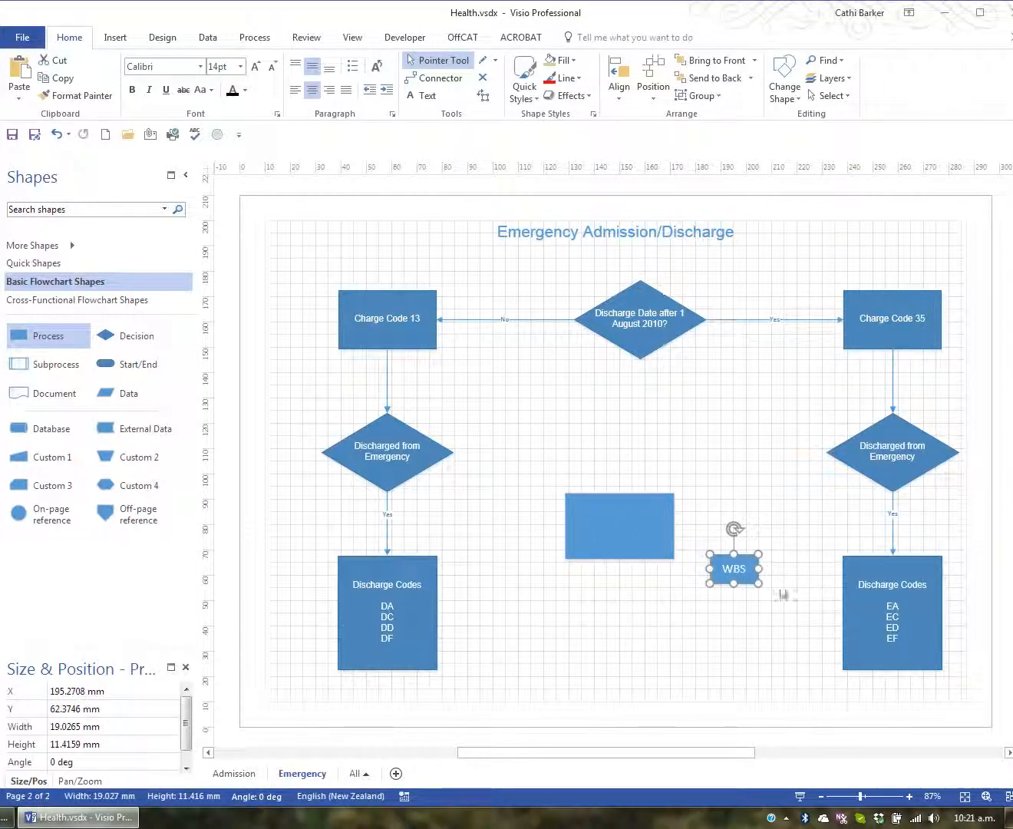
Delete both the large Process shape and the WBS box from the page.
left_click_drag(538, 444, 796, 631)
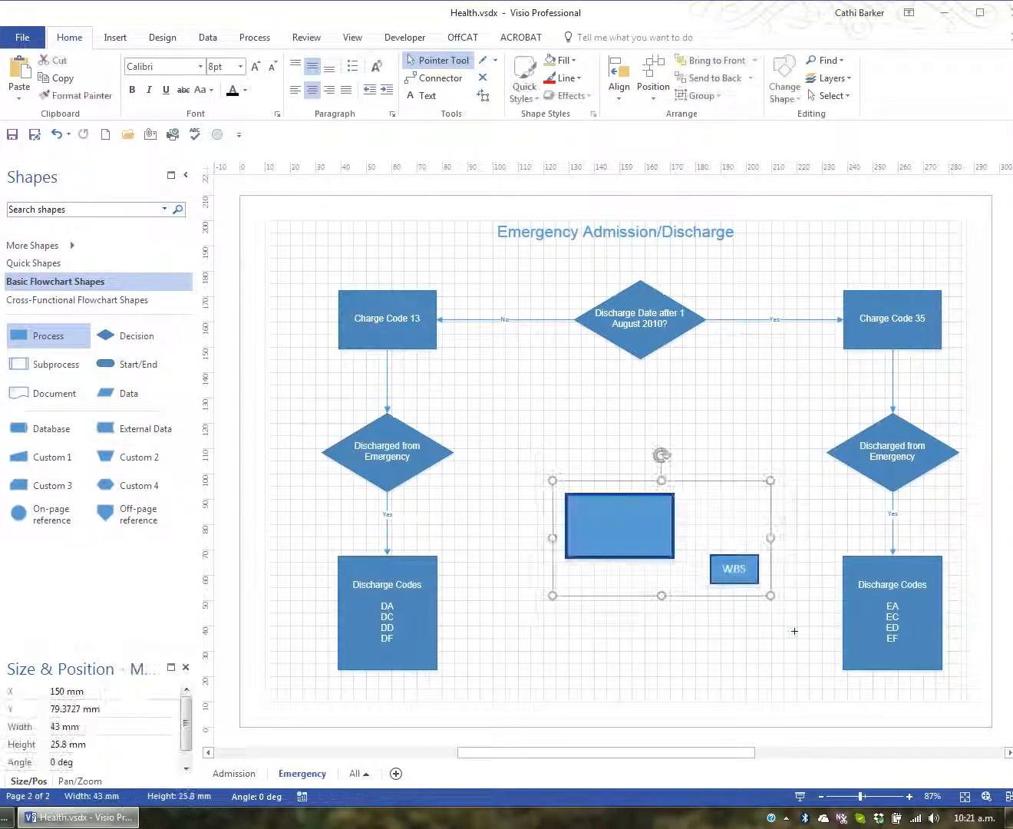
key("Delete")
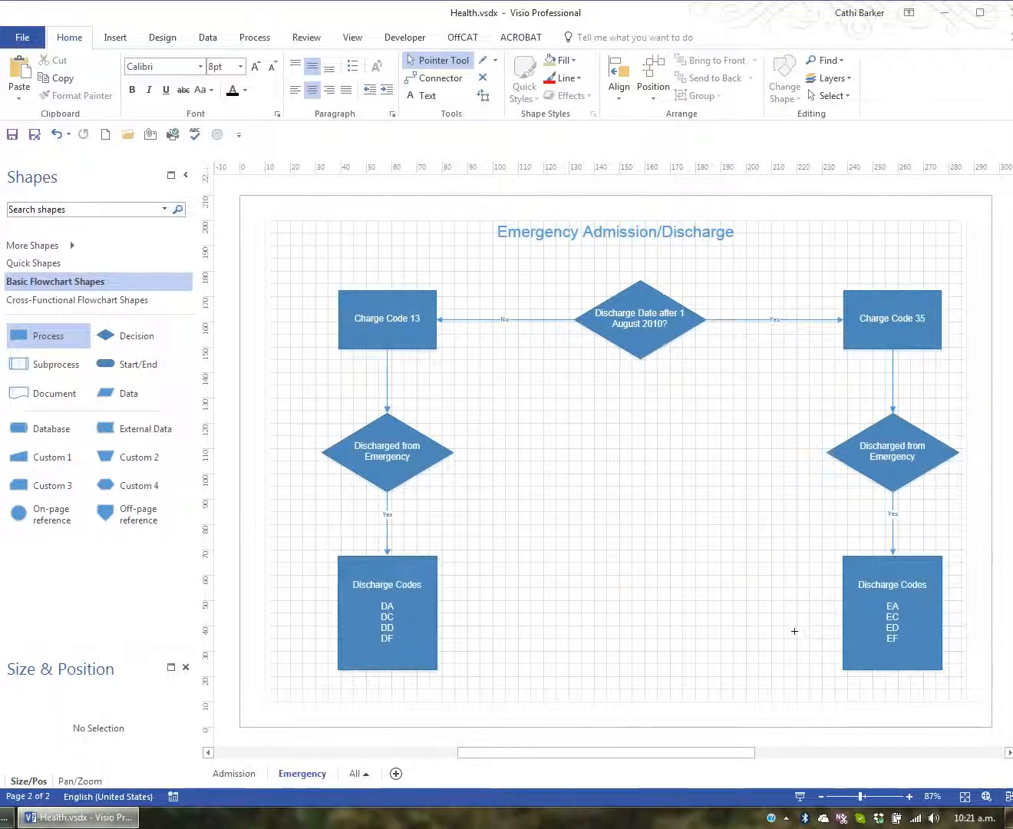